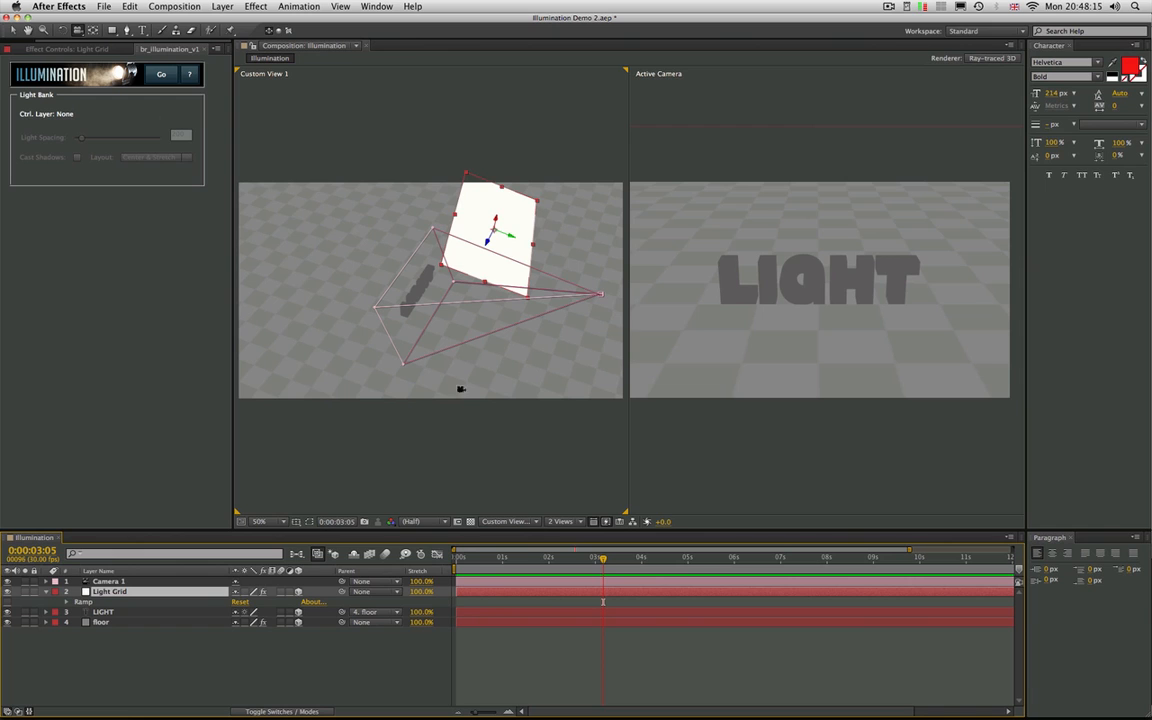
Review the camera move over the LIGHT text and park the current time at 0:00:02:00
{"action": "left_click_drag", "start_coordinate": [506, 559], "coordinate": [471, 559]}
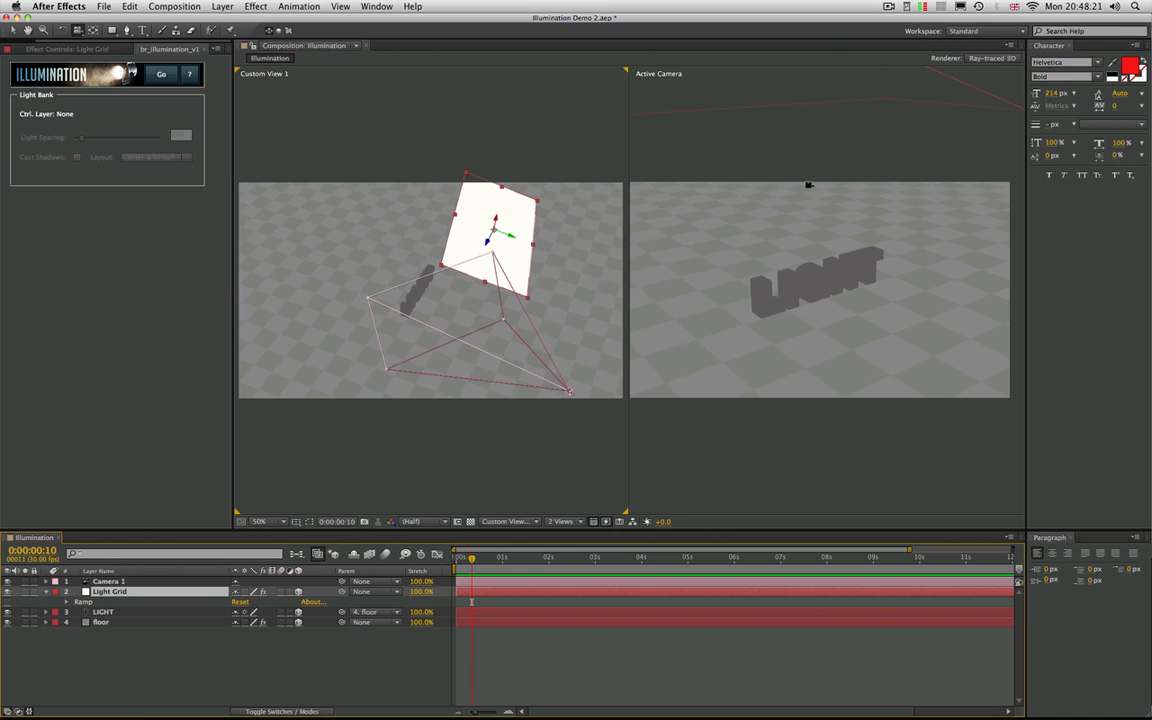
{"action": "left_click_drag", "start_coordinate": [471, 558], "coordinate": [555, 600]}
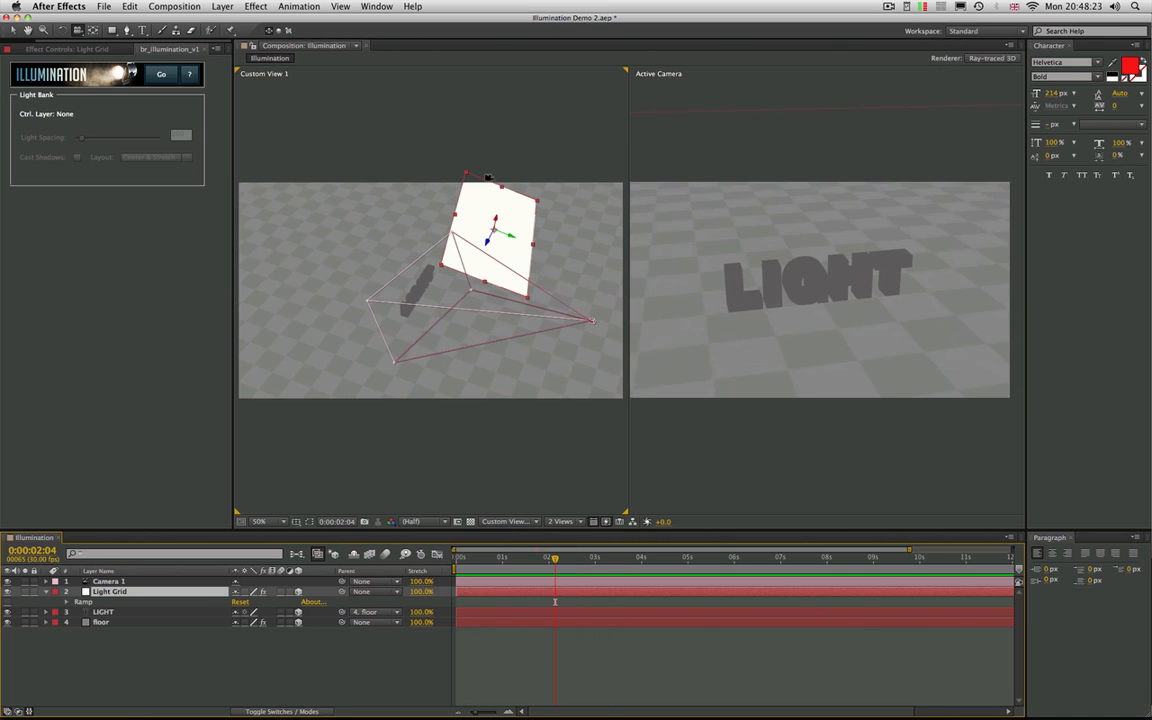
{"action": "mouse_move", "coordinate": [520, 271]}
{"action": "left_mouse_down"}
{"action": "mouse_move", "coordinate": [525, 255]}
{"action": "mouse_move", "coordinate": [516, 279]}
{"action": "left_mouse_up"}
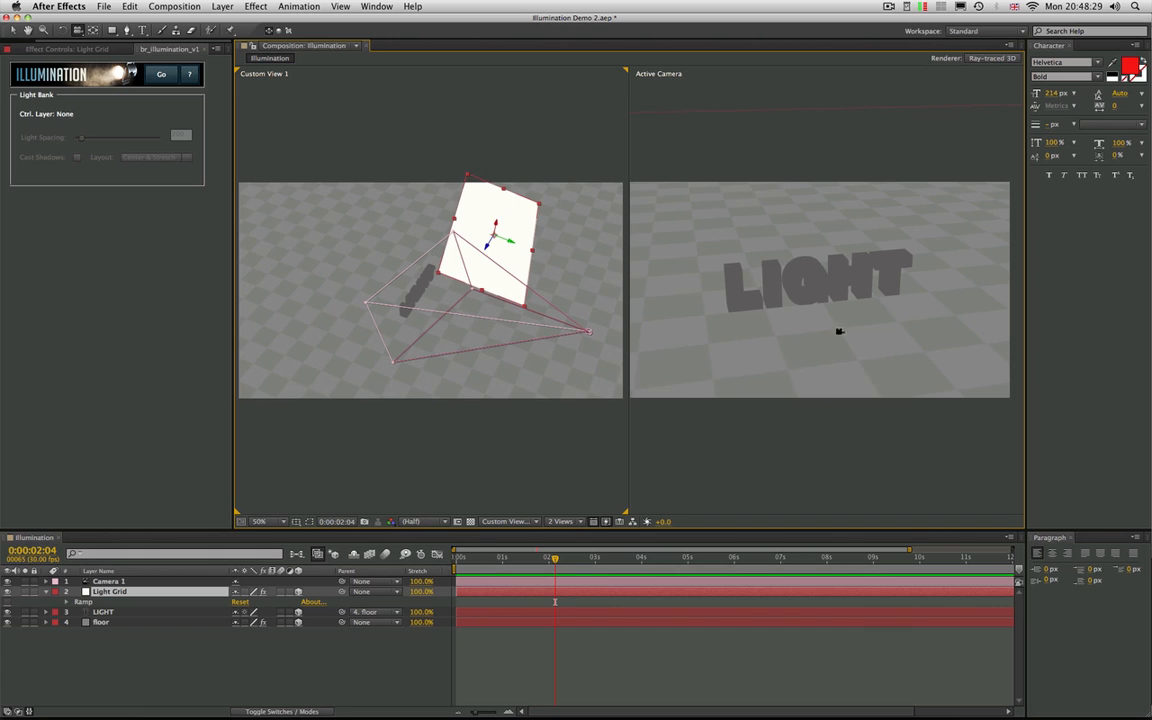
{"action": "key", "text": "Page_Up"}
{"action": "key", "text": "Page_Up"}
{"action": "key", "text": "Page_Up"}
{"action": "key", "text": "Page_Up"}
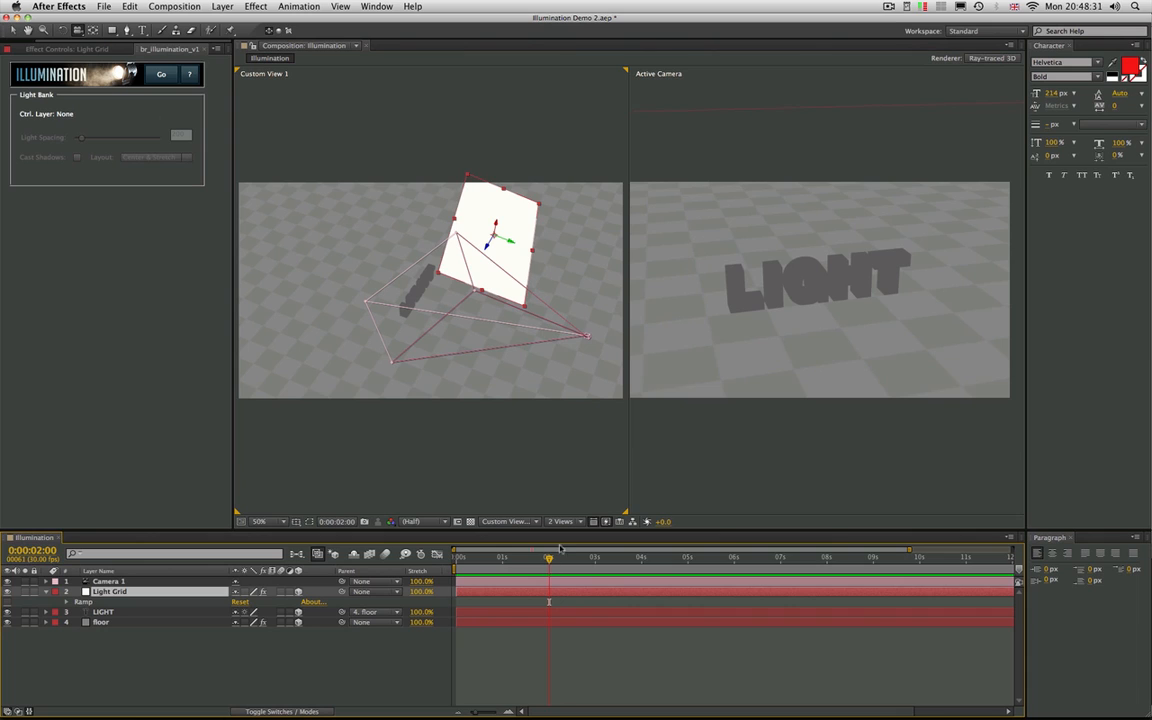
Reselect the Light Grid layer and preview its Ramp effect by turning it on and back off
{"action": "left_click", "coordinate": [148, 654]}
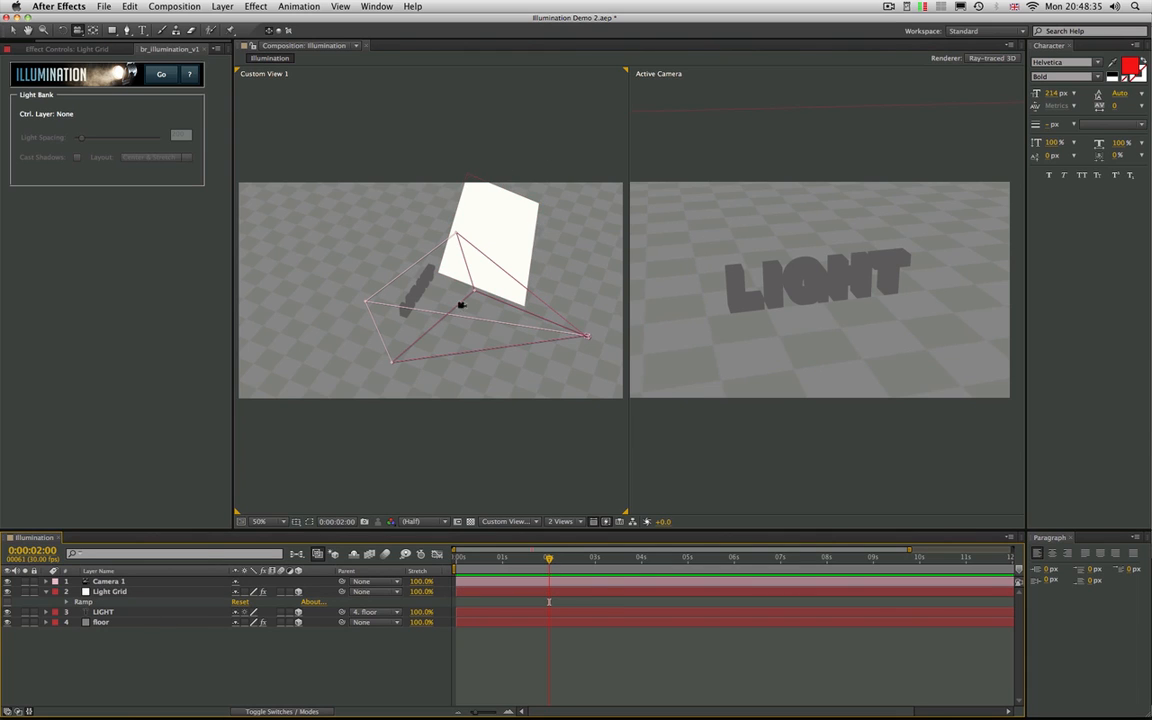
{"action": "left_click", "coordinate": [165, 591]}
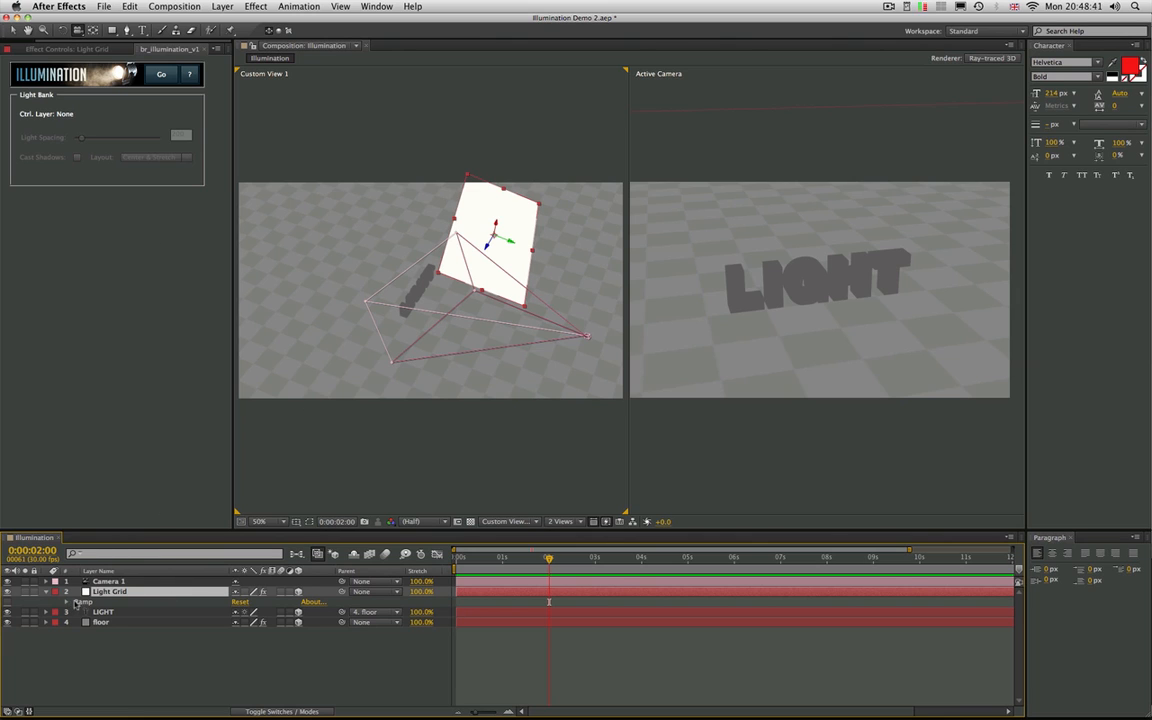
{"action": "left_click", "coordinate": [8, 601]}
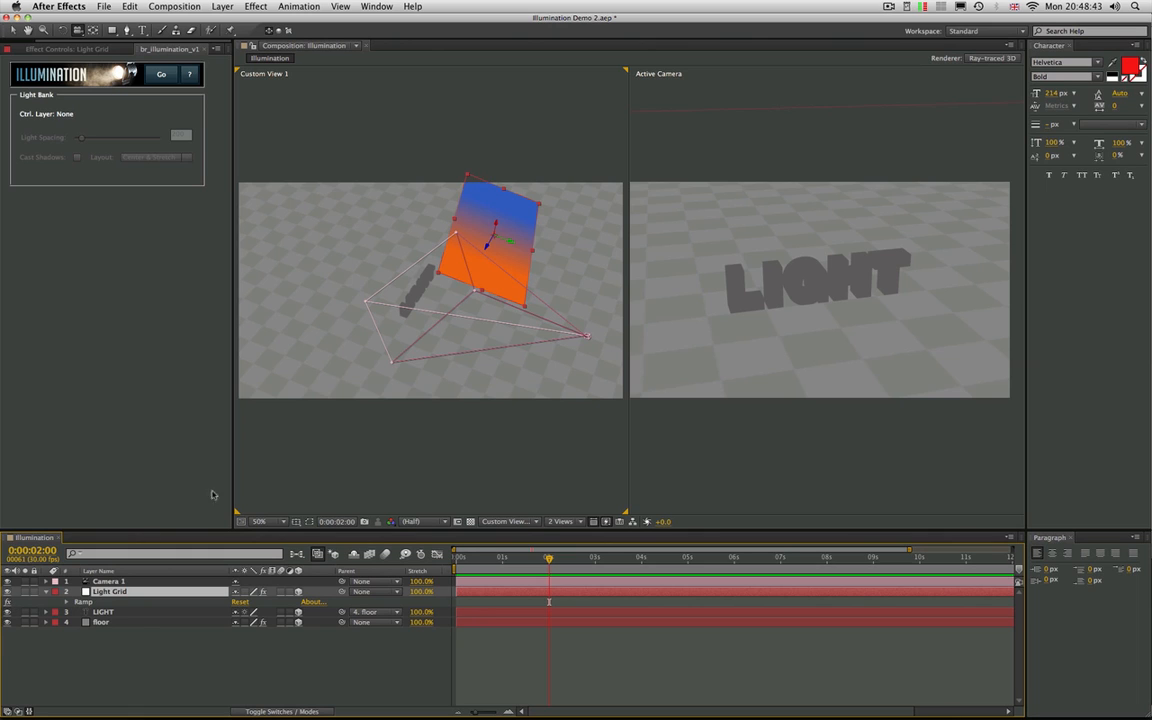
{"action": "left_click", "coordinate": [8, 601]}
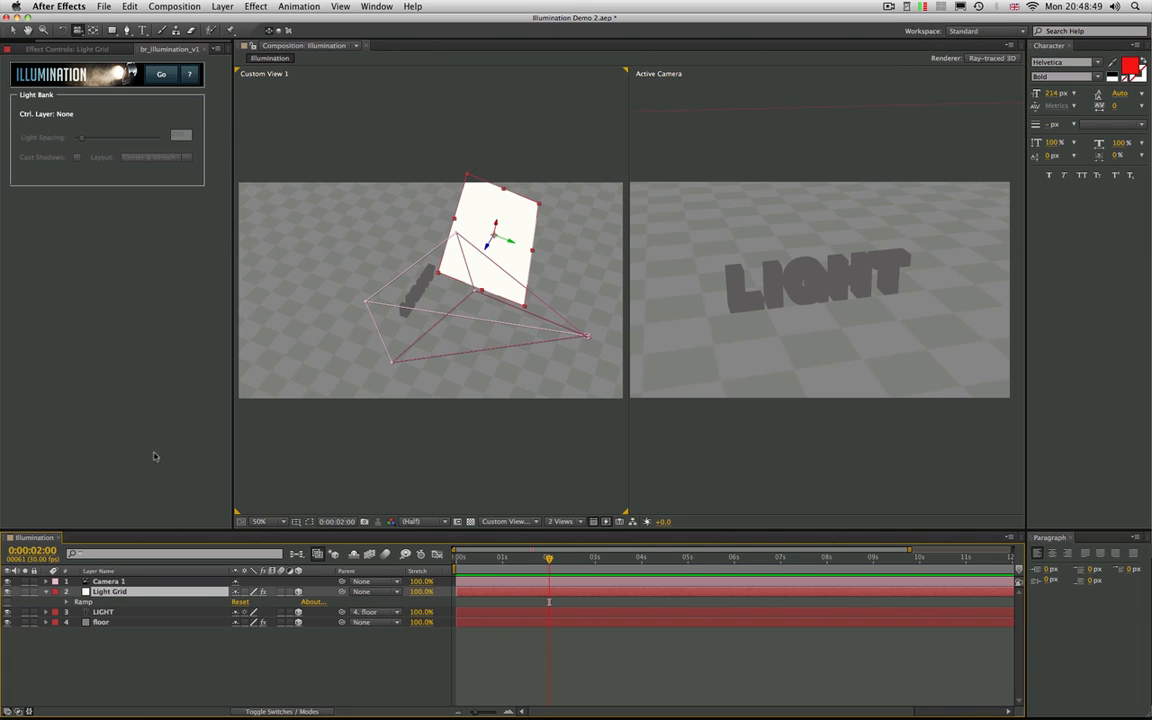
Try light spacings of 161, 447, 1000 and 10 for the Light Grid control layer
{"action": "mouse_move", "coordinate": [136, 116]}
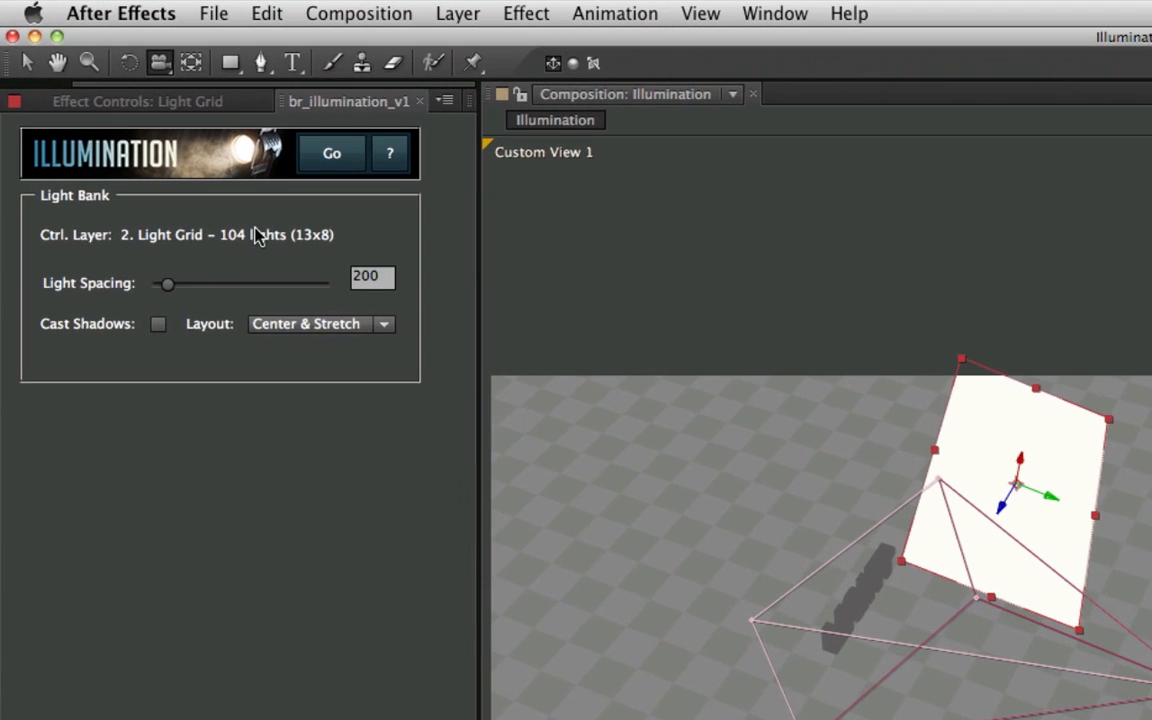
{"action": "mouse_move", "coordinate": [170, 290]}
{"action": "left_mouse_down"}
{"action": "mouse_move", "coordinate": [203, 293]}
{"action": "mouse_move", "coordinate": [179, 294]}
{"action": "left_mouse_up"}
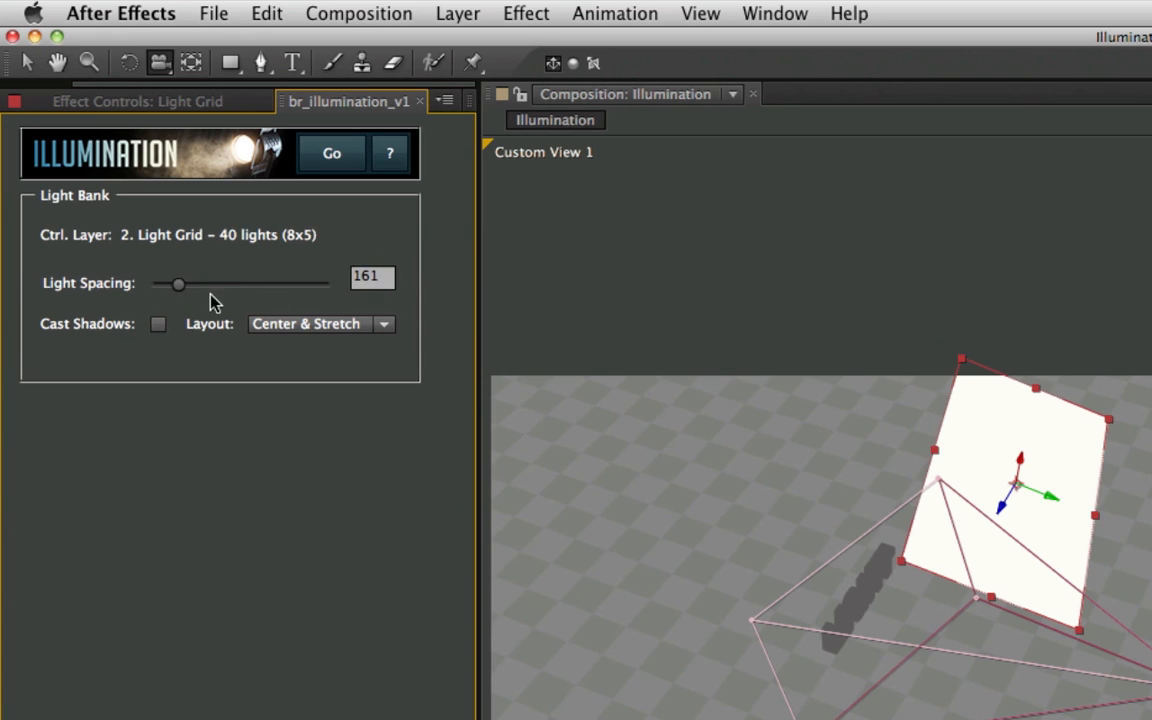
{"action": "left_click_drag", "start_coordinate": [178, 290], "coordinate": [230, 291]}
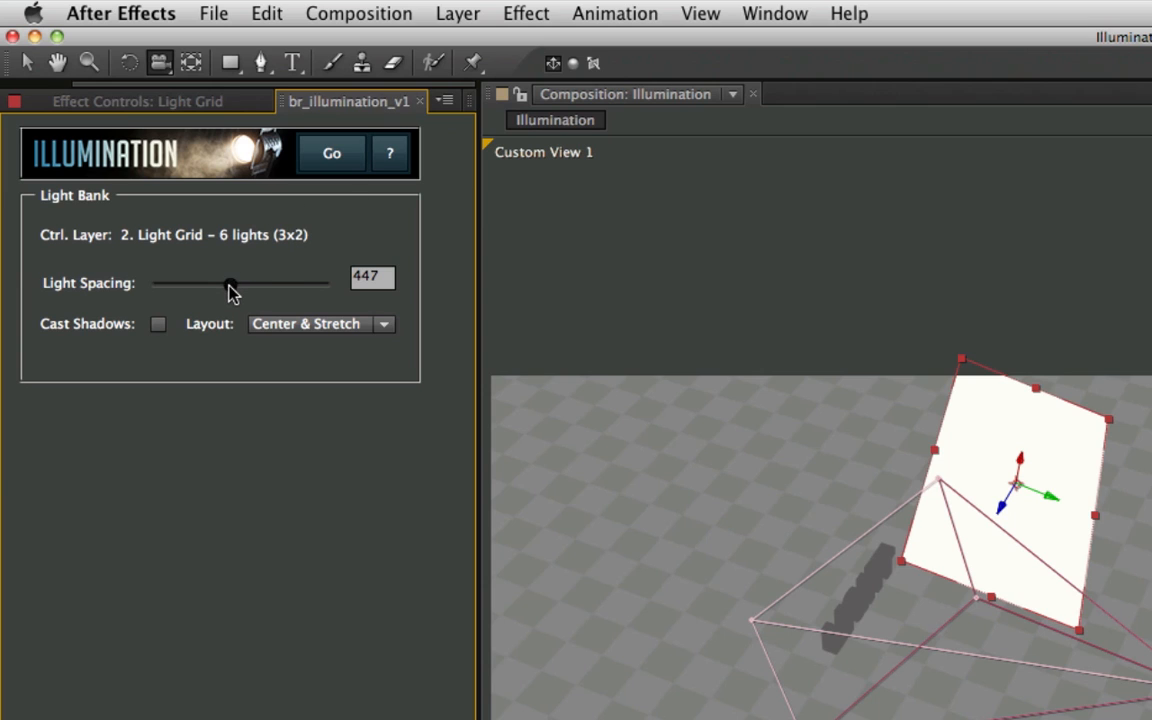
{"action": "left_click_drag", "start_coordinate": [228, 285], "coordinate": [352, 289]}
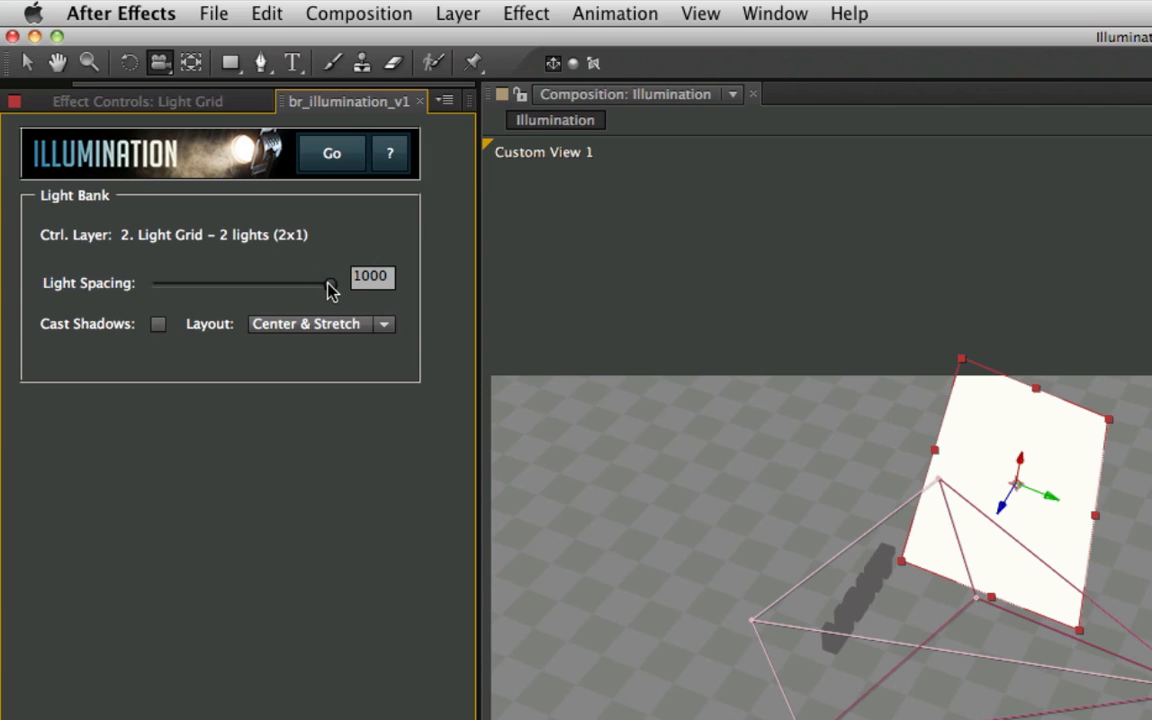
{"action": "left_click_drag", "start_coordinate": [327, 284], "coordinate": [141, 306]}
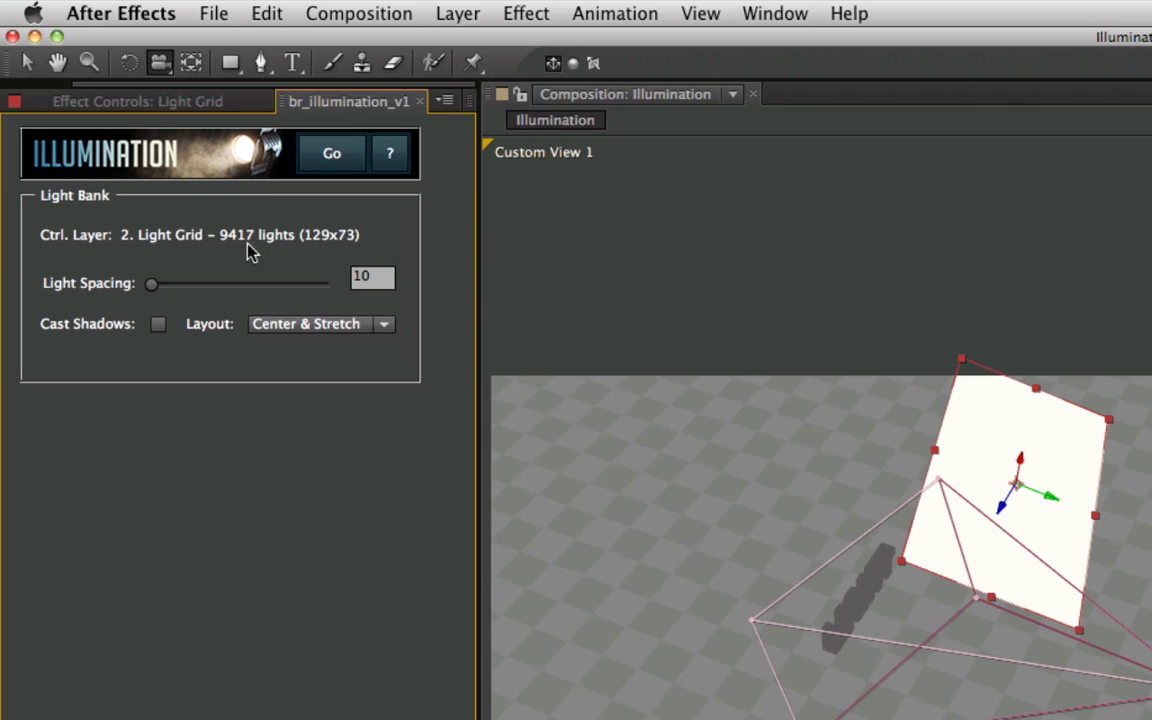
Generate the light bank from the Light Grid layer with 252 light spacing, shadow casting on and the Center & Stretch layout
{"action": "left_click_drag", "start_coordinate": [153, 283], "coordinate": [198, 306]}
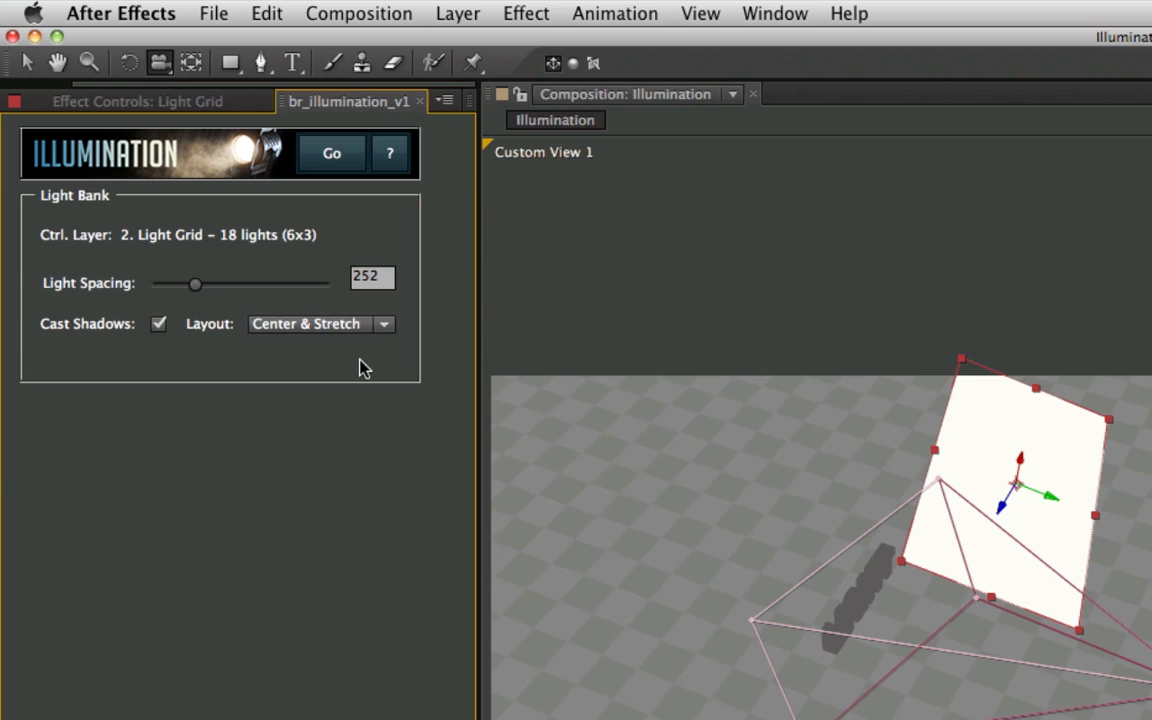
{"action": "left_click", "coordinate": [353, 333]}
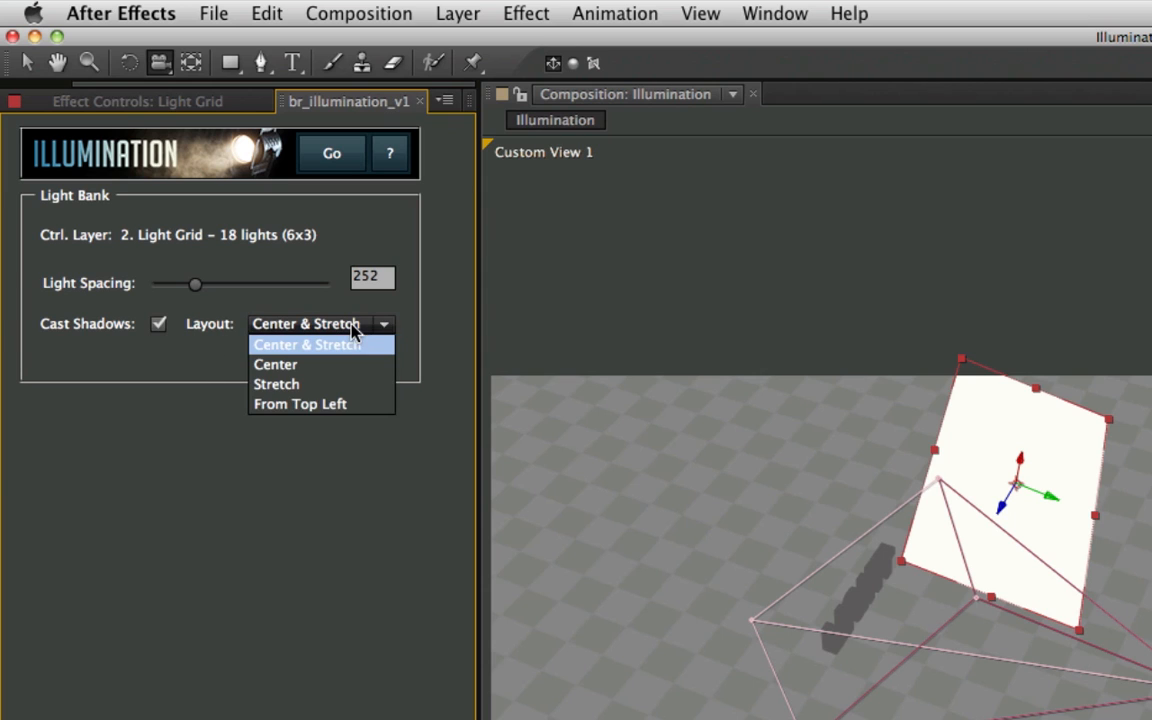
{"action": "left_click", "coordinate": [443, 250]}
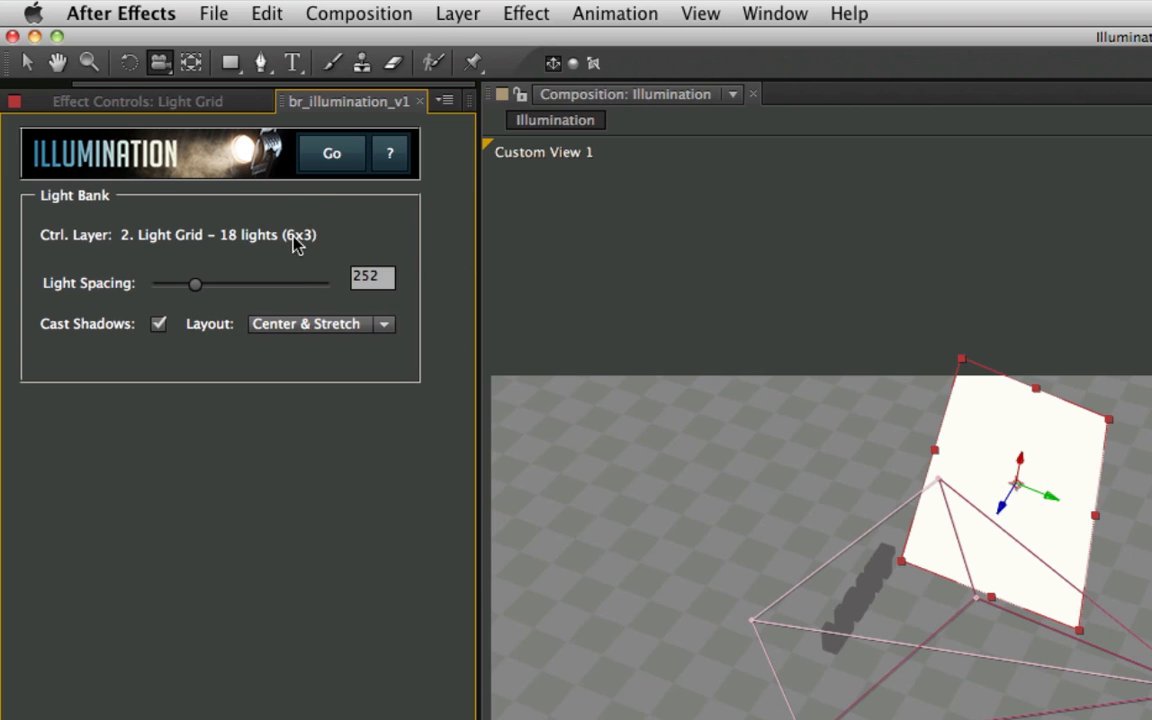
{"action": "left_click", "coordinate": [326, 155]}
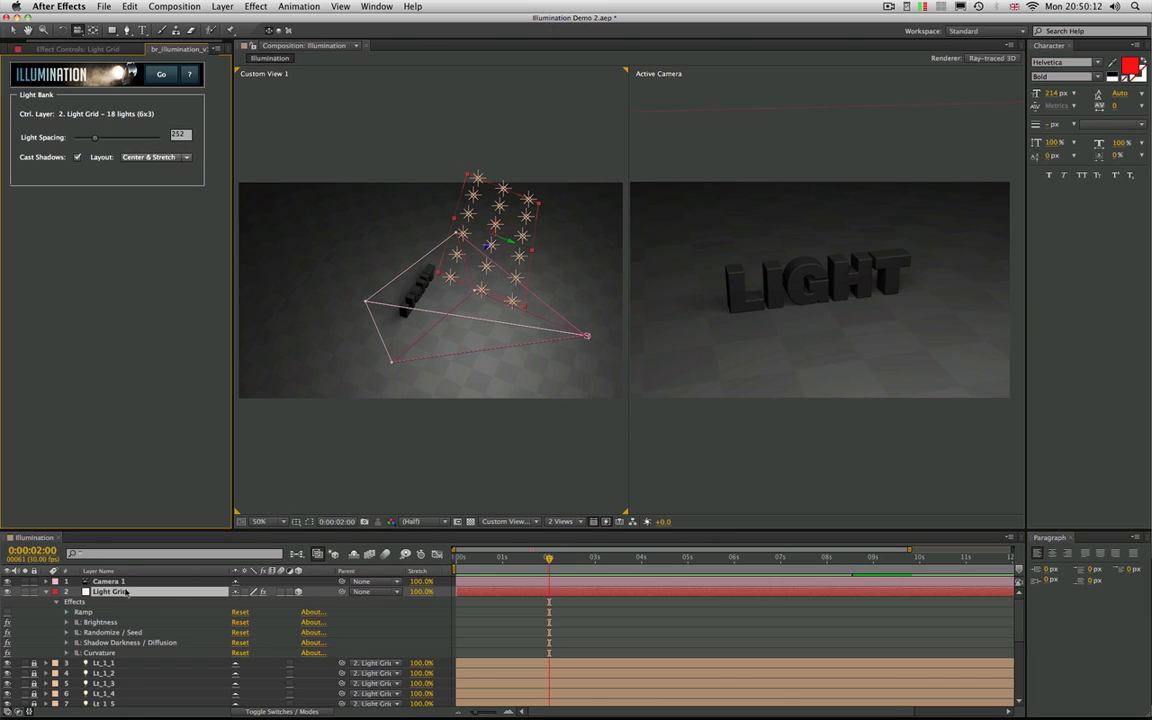
Enlarge the timeline area and hide the shy light layers generated below the Light Grid layer
{"action": "left_click", "coordinate": [88, 623]}
{"action": "left_click", "coordinate": [88, 633]}
{"action": "left_click", "coordinate": [90, 643]}
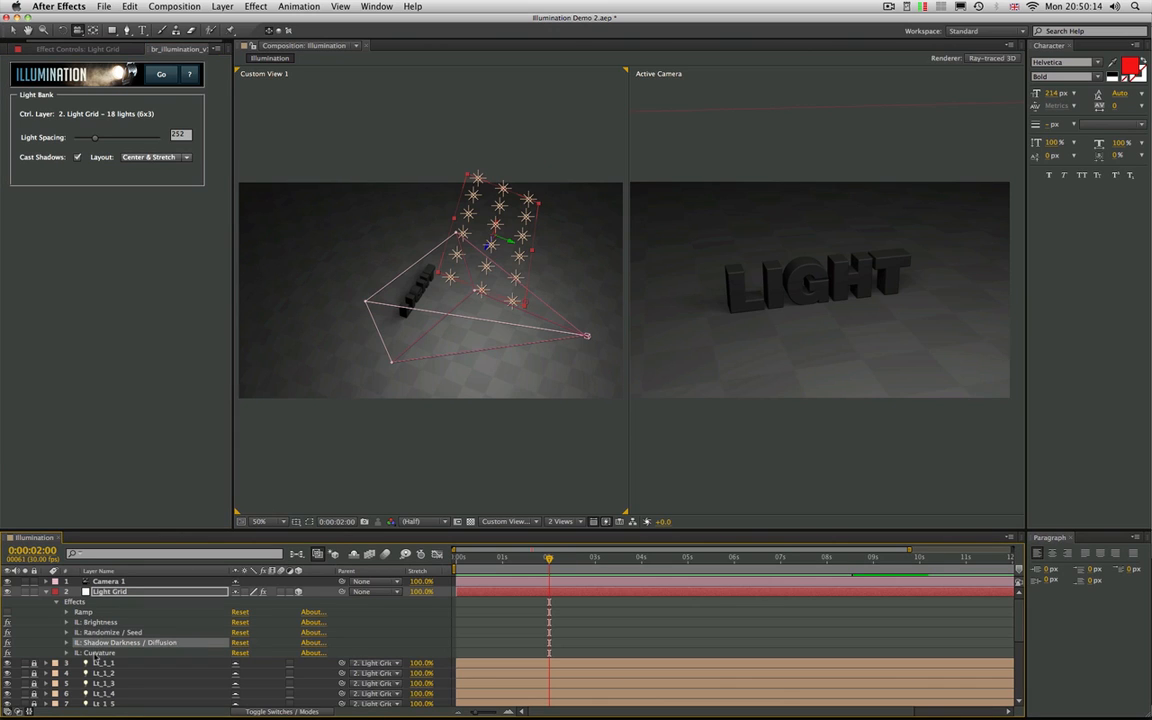
{"action": "left_click", "coordinate": [92, 652]}
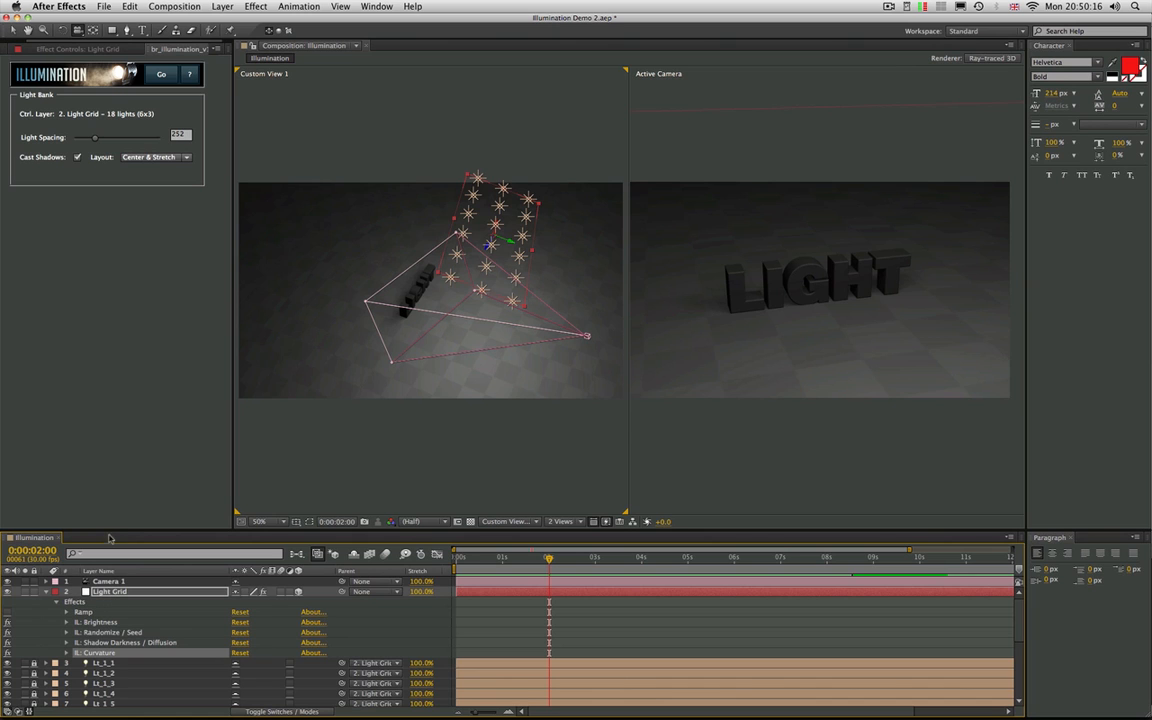
{"action": "left_click_drag", "start_coordinate": [110, 533], "coordinate": [127, 391]}
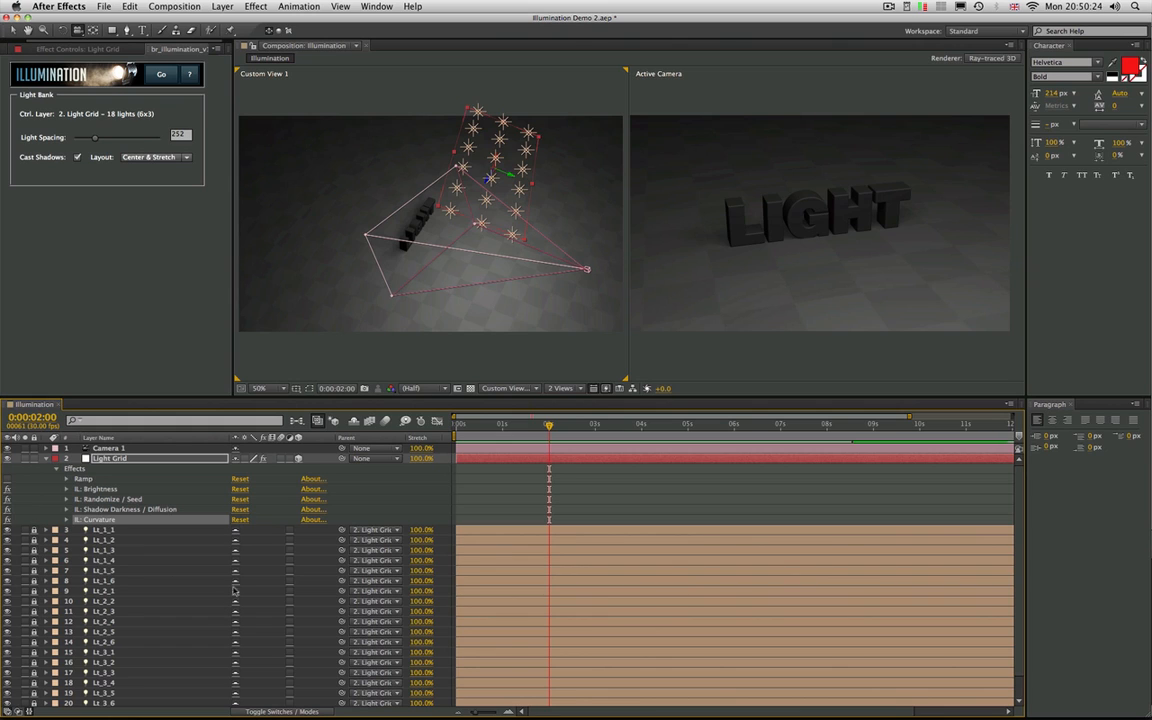
{"action": "left_click", "coordinate": [354, 421]}
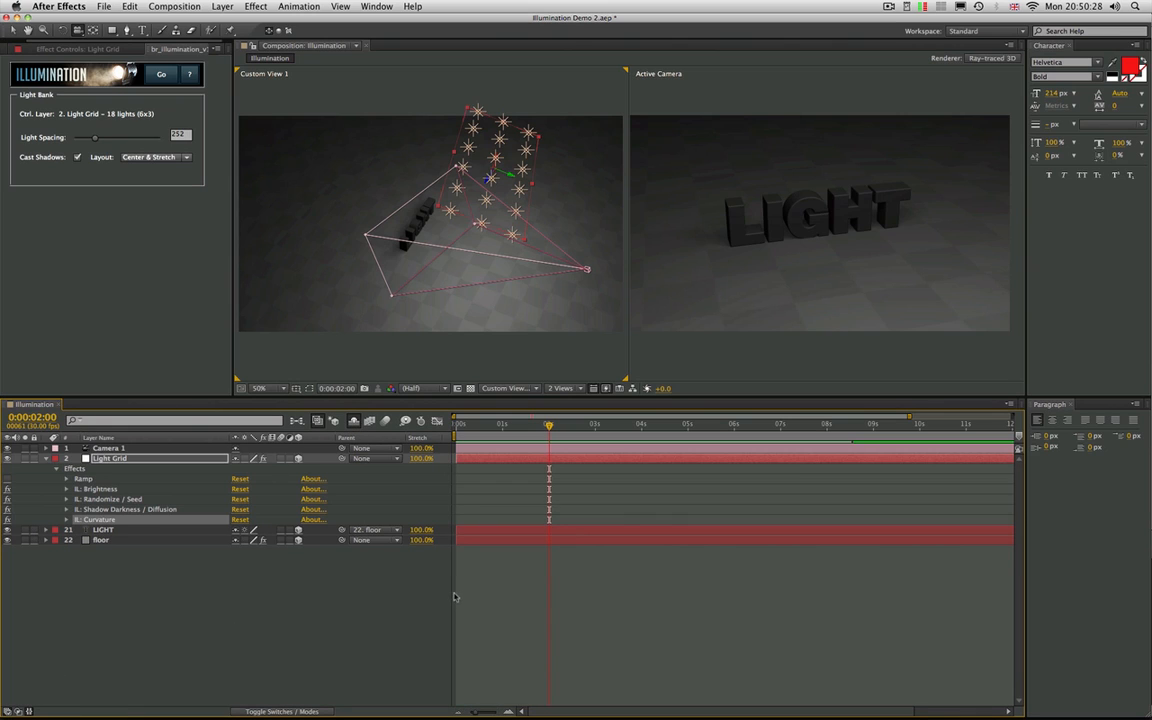
Set the Light Grid layer's IL: Brightness slider to 250 and switch to the Selection tool
{"action": "left_click", "coordinate": [108, 459]}
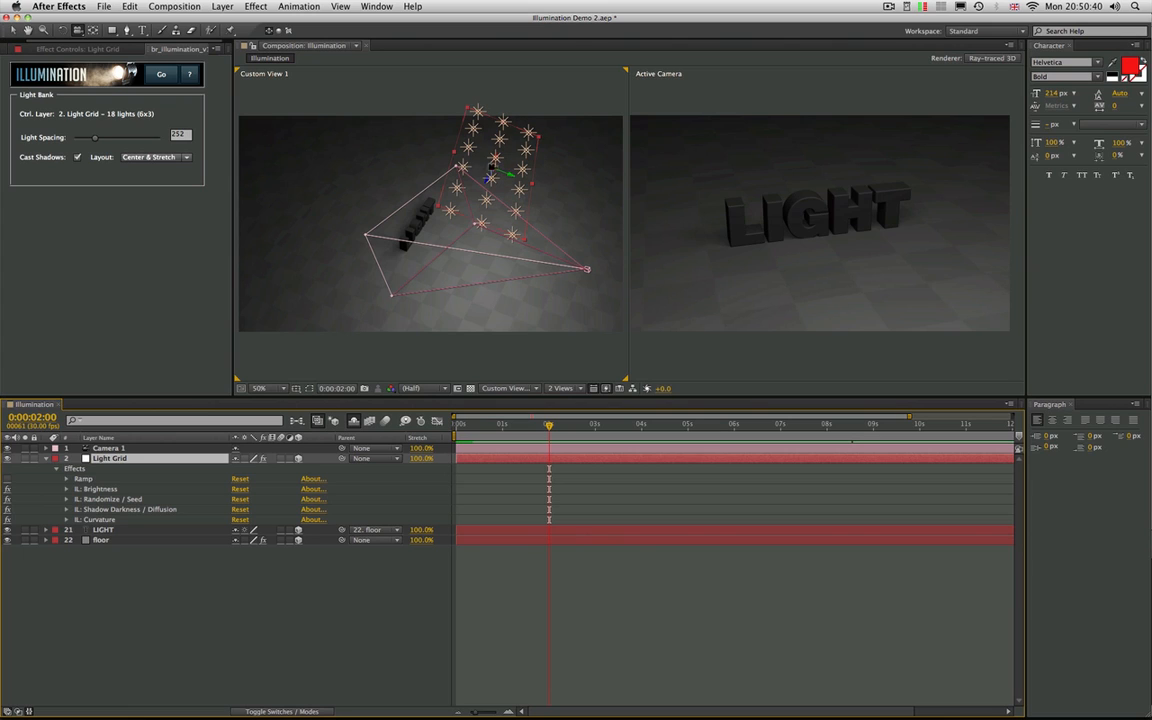
{"action": "left_click", "coordinate": [66, 489]}
{"action": "left_click", "coordinate": [248, 499]}
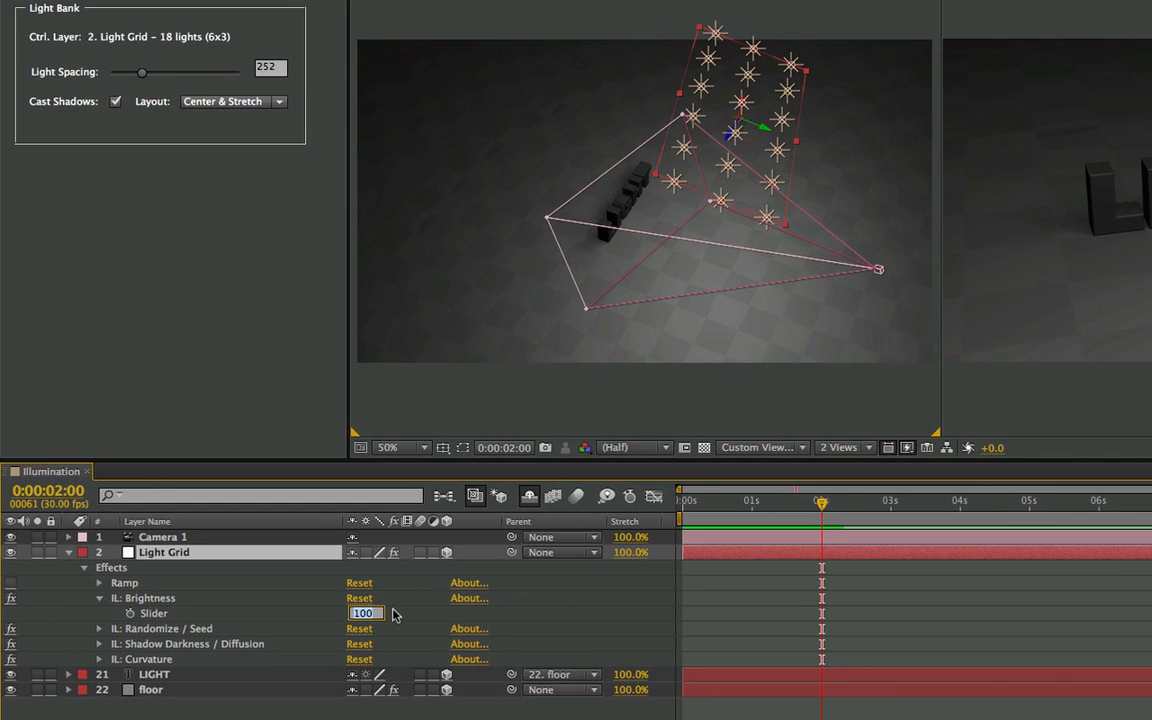
{"action": "type", "text": "250"}
{"action": "key", "text": "Return"}
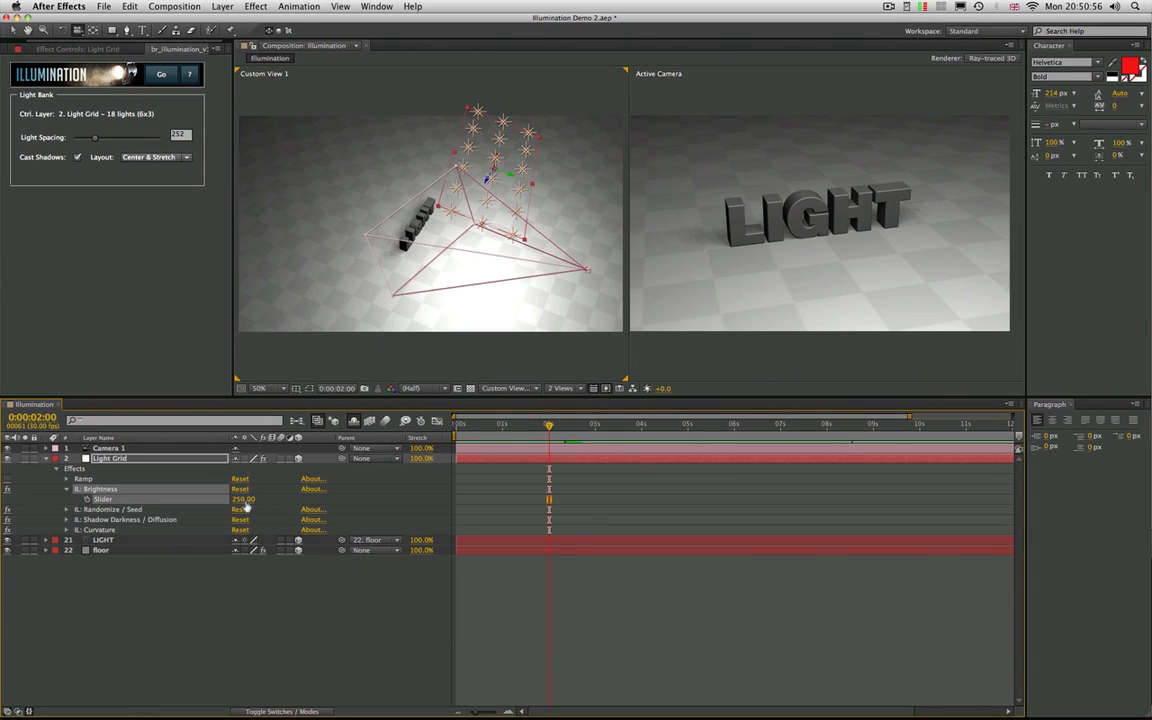
{"action": "key", "text": "v"}
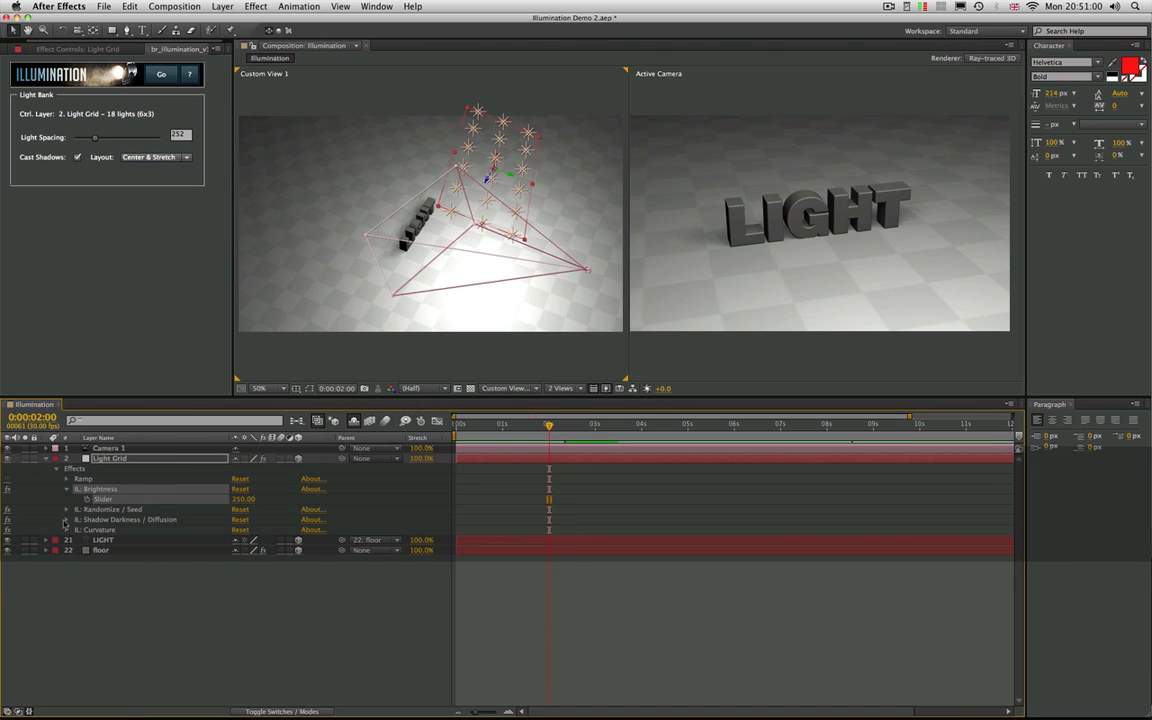
Set the shadow darkness to 100 in the Light Grid layer's IL: Shadow Darkness / Diffusion effect
{"action": "left_click", "coordinate": [66, 520]}
{"action": "left_click", "coordinate": [237, 530]}
{"action": "type", "text": "100"}
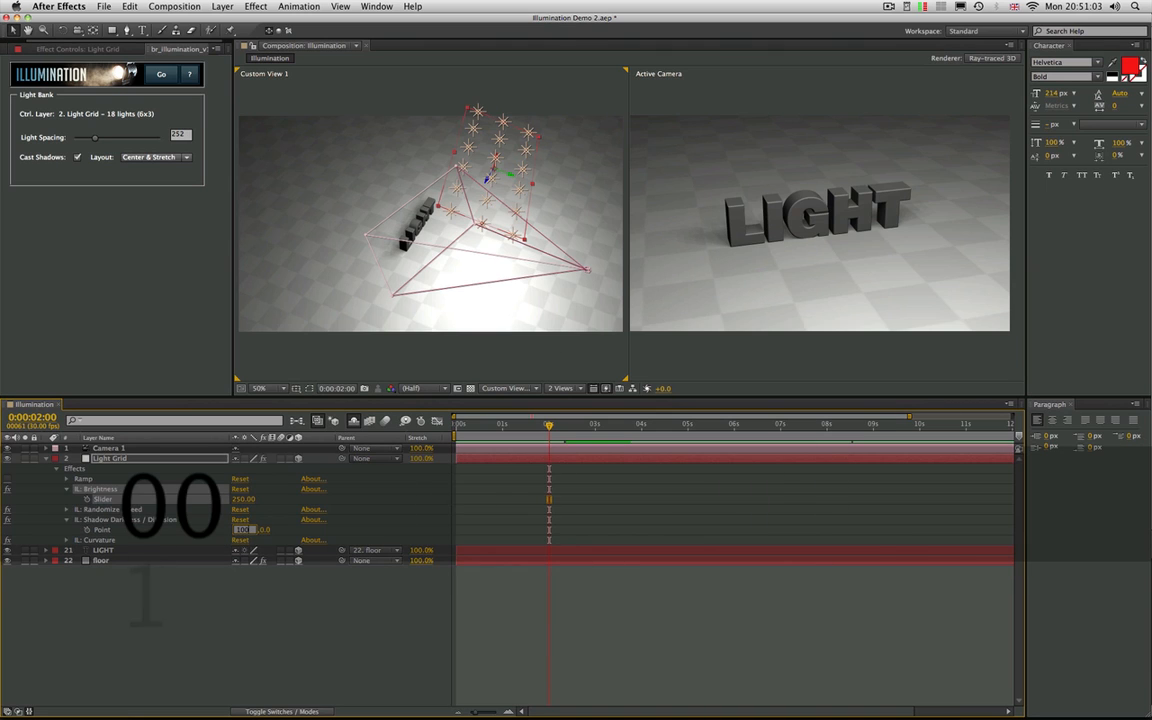
{"action": "key", "text": "Return"}
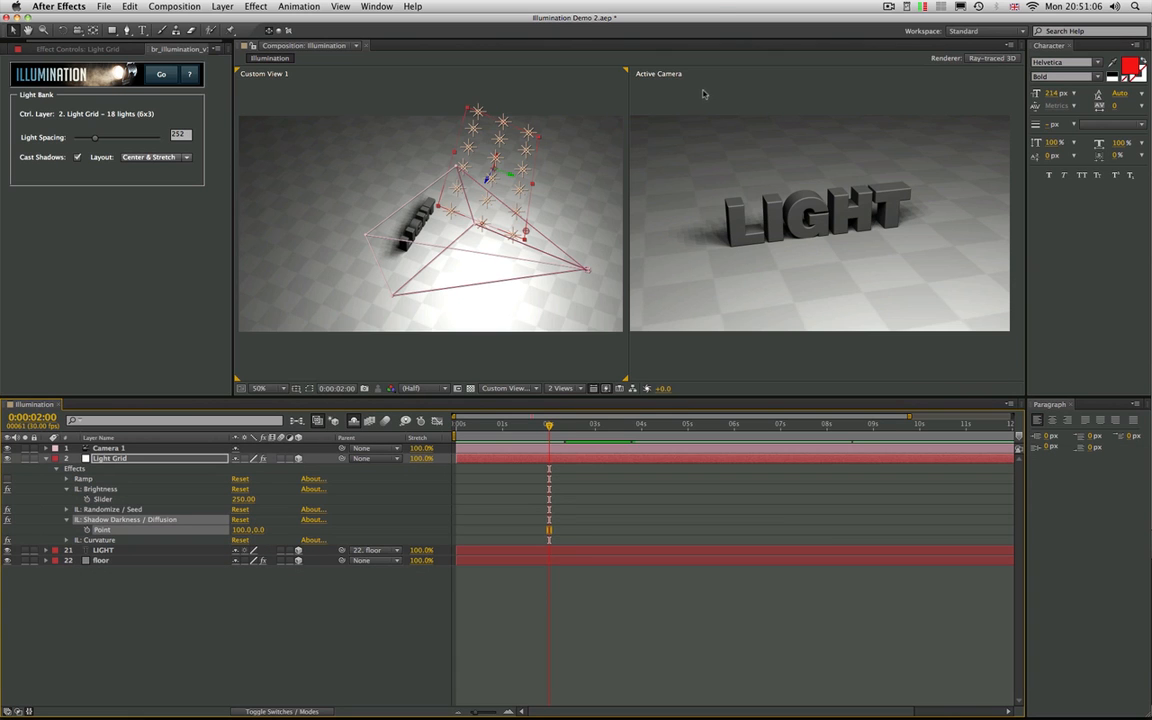
Set the Light Grid layer's shadow diffusion to 50, judging it on a close-up of the text in Active Camera
{"action": "left_click", "coordinate": [703, 94]}
{"action": "key", "text": "super+="}
{"action": "key", "text": "space"}
{"action": "left_click_drag", "start_coordinate": [716, 201], "coordinate": [865, 199]}
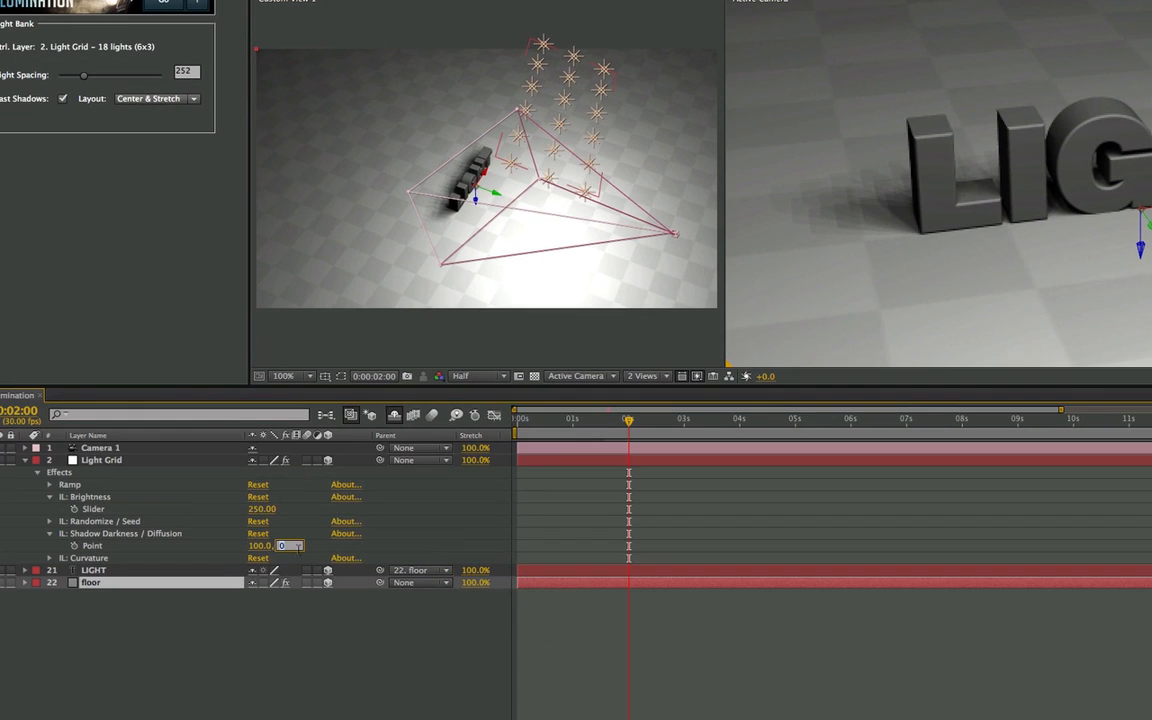
{"action": "type", "text": "50"}
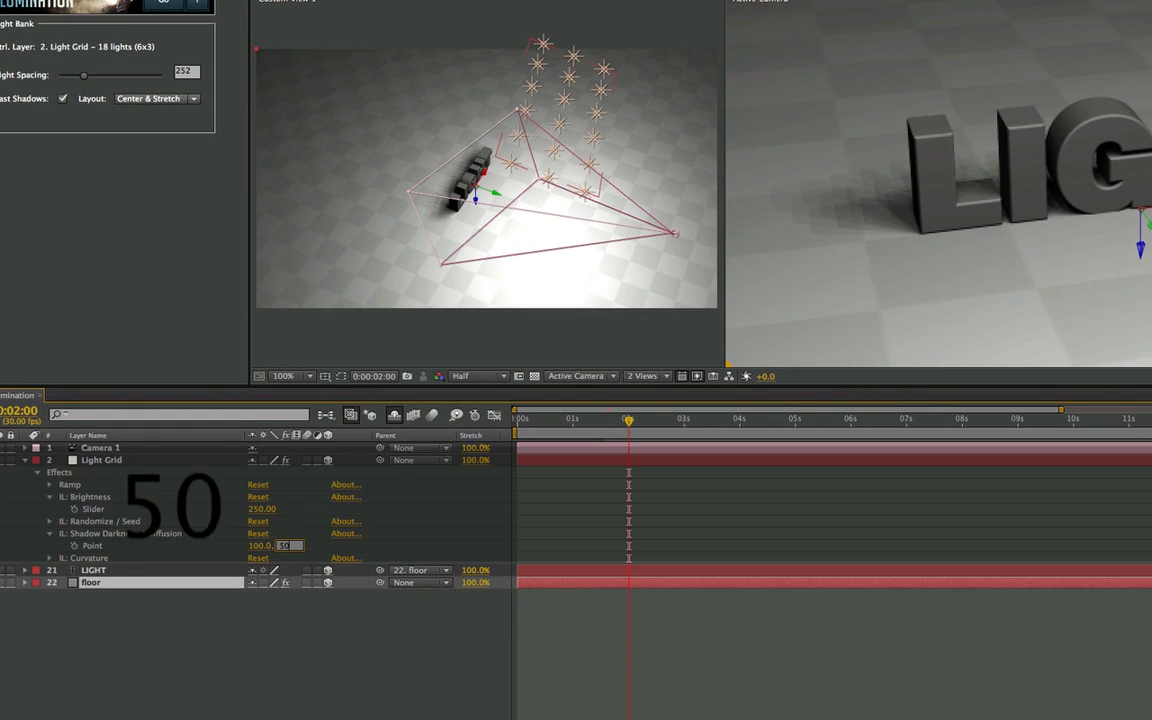
{"action": "key", "text": "Return"}
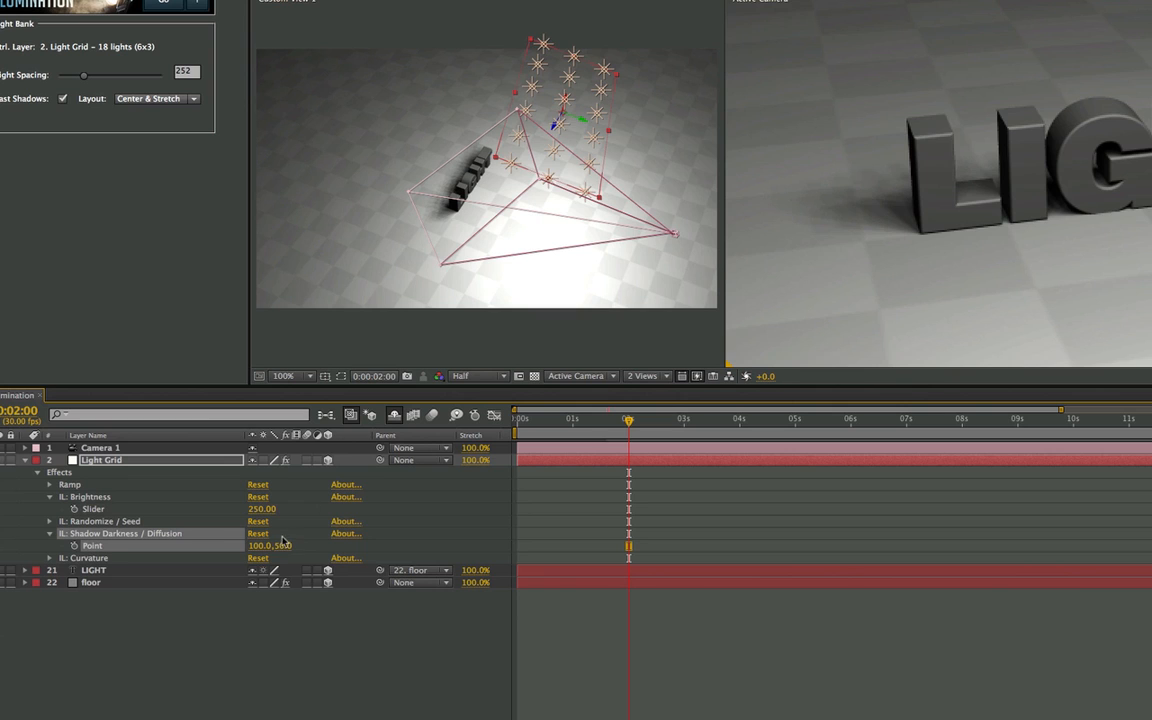
Increase the Light Grid layer's shadow diffusion to 100 and settle on 120
{"action": "left_click", "coordinate": [284, 545]}
{"action": "type", "text": "100"}
{"action": "key", "text": "Return"}
{"action": "left_click", "coordinate": [287, 545]}
{"action": "type", "text": "120"}
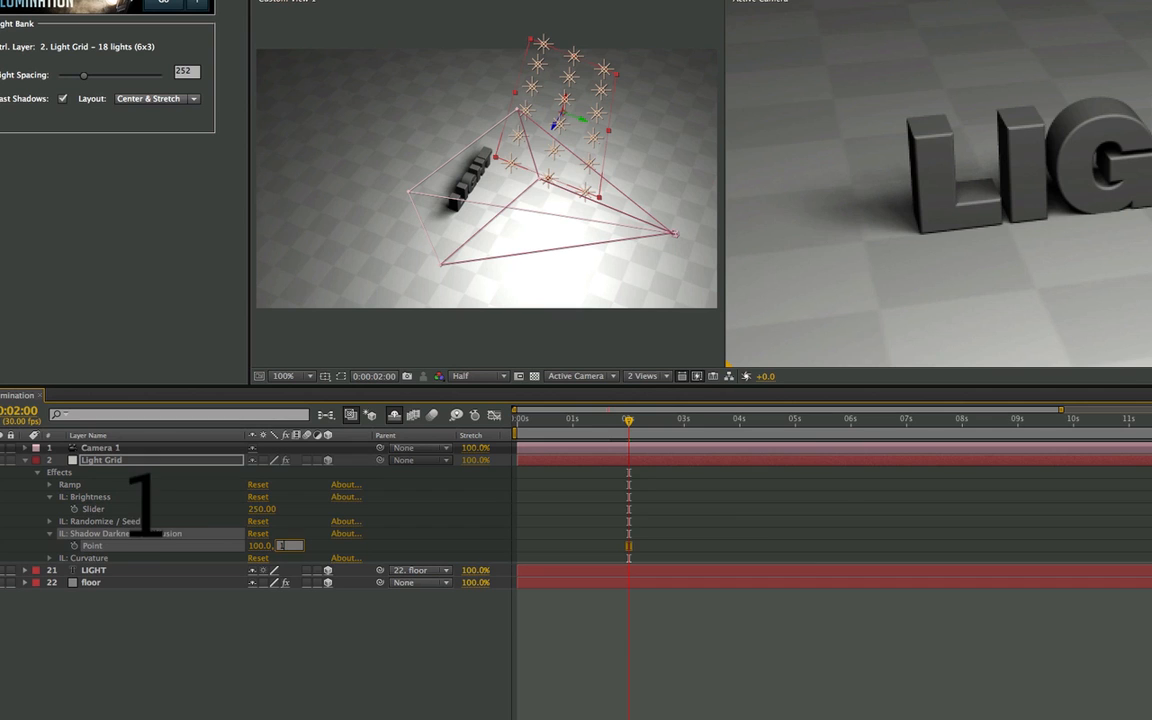
{"action": "key", "text": "Return"}
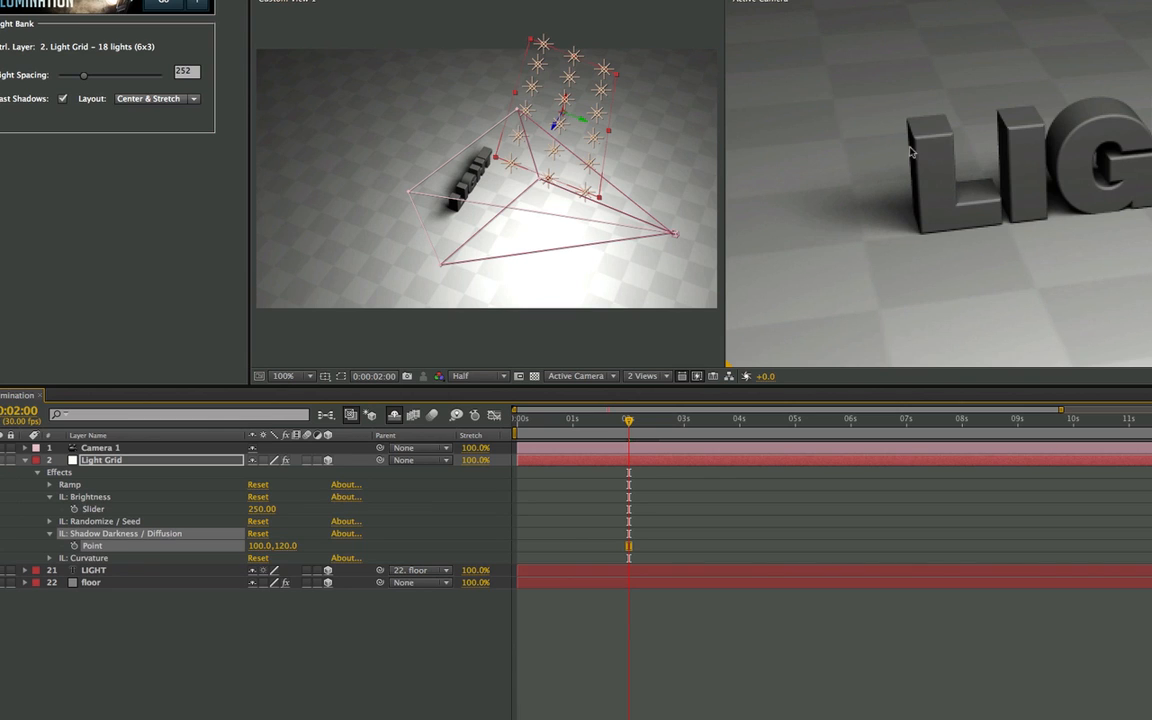
Remove the LIGHT text layer's parent and set the layer's Y position to 345
{"action": "left_click", "coordinate": [130, 570]}
{"action": "left_click", "coordinate": [415, 570]}
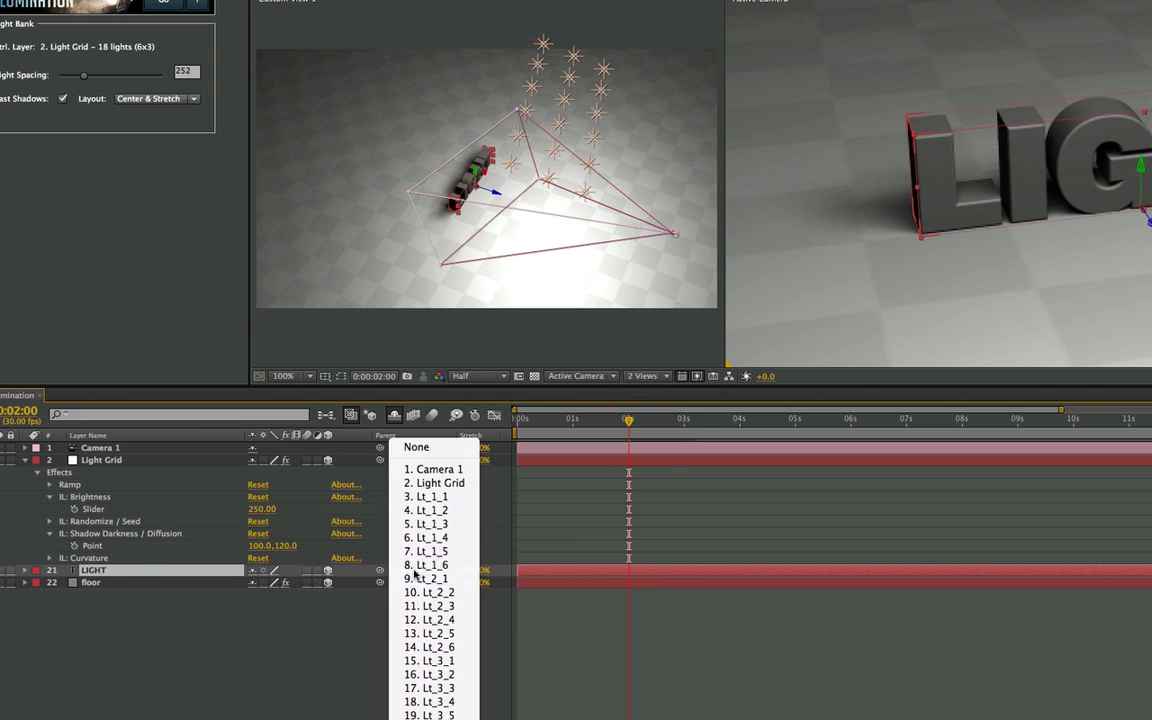
{"action": "left_click", "coordinate": [416, 447]}
{"action": "key", "text": "p"}
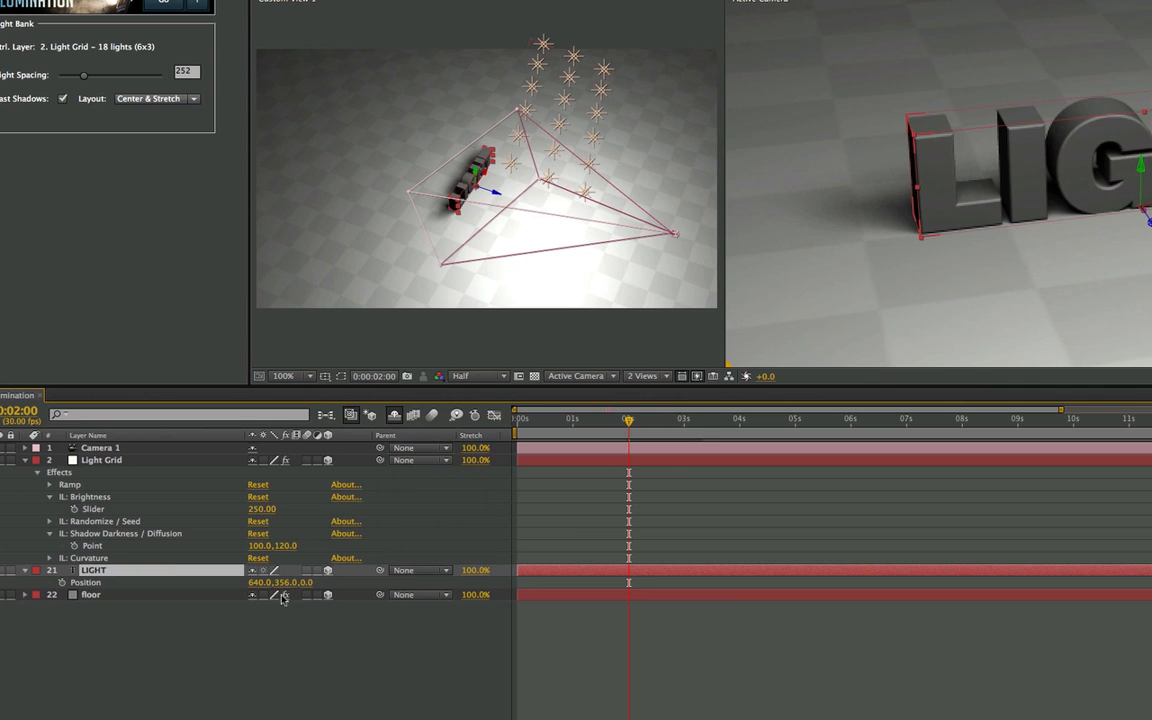
{"action": "left_click", "coordinate": [287, 582]}
{"action": "type", "text": "345"}
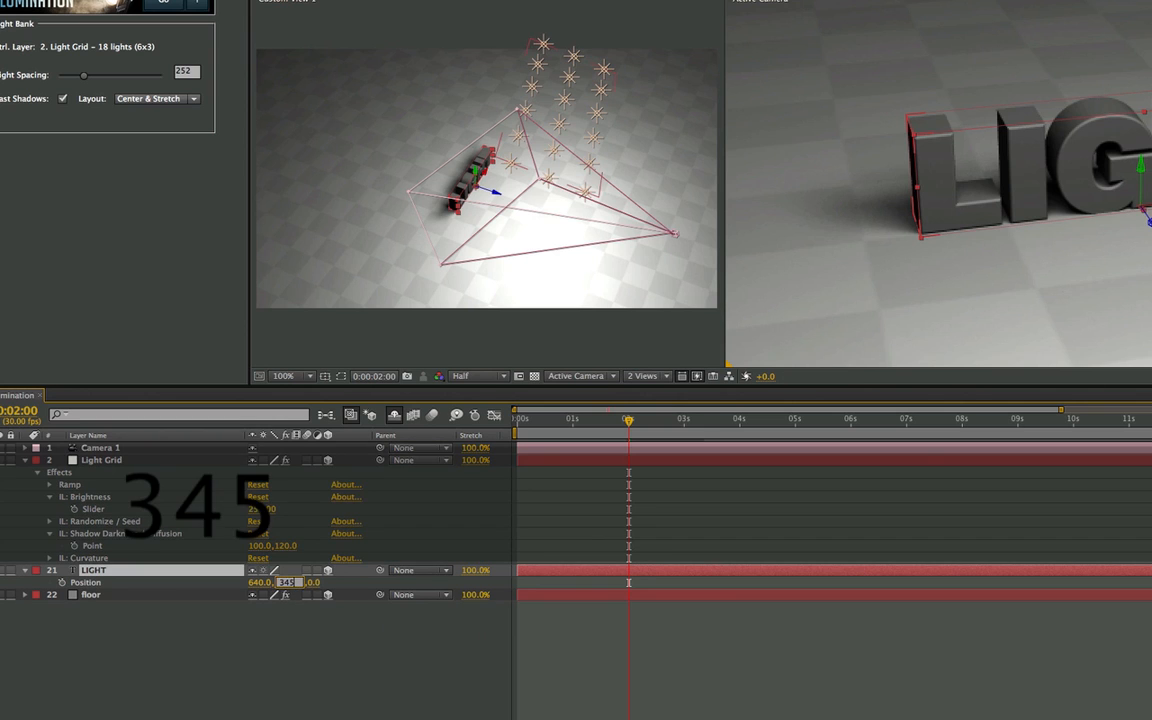
{"action": "key", "text": "Return"}
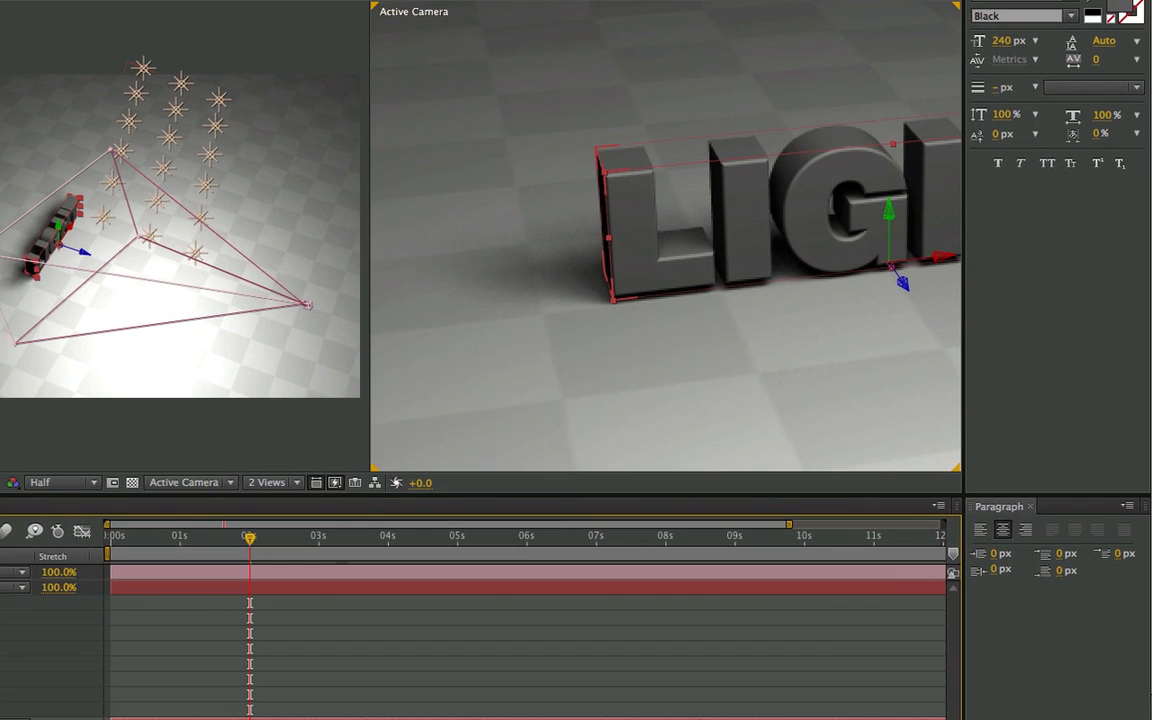
{"action": "left_click", "coordinate": [149, 612]}
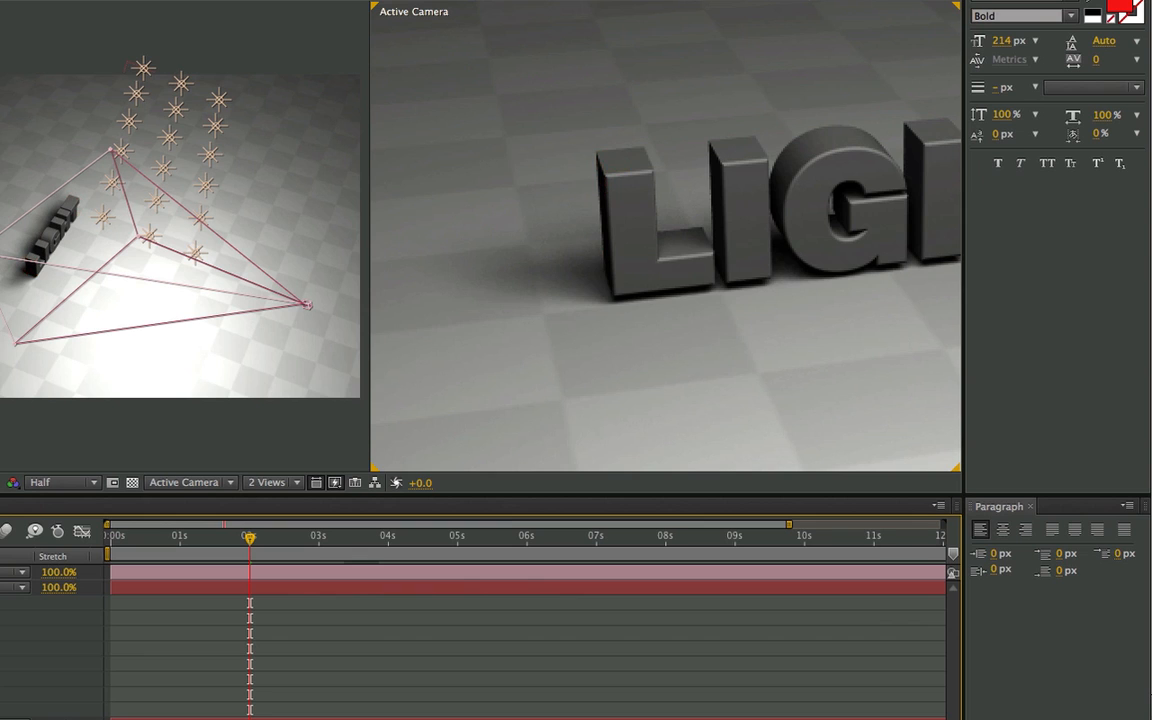
{"action": "key", "text": "super+minus"}
{"action": "left_click_drag", "start_coordinate": [753, 269], "coordinate": [680, 293]}
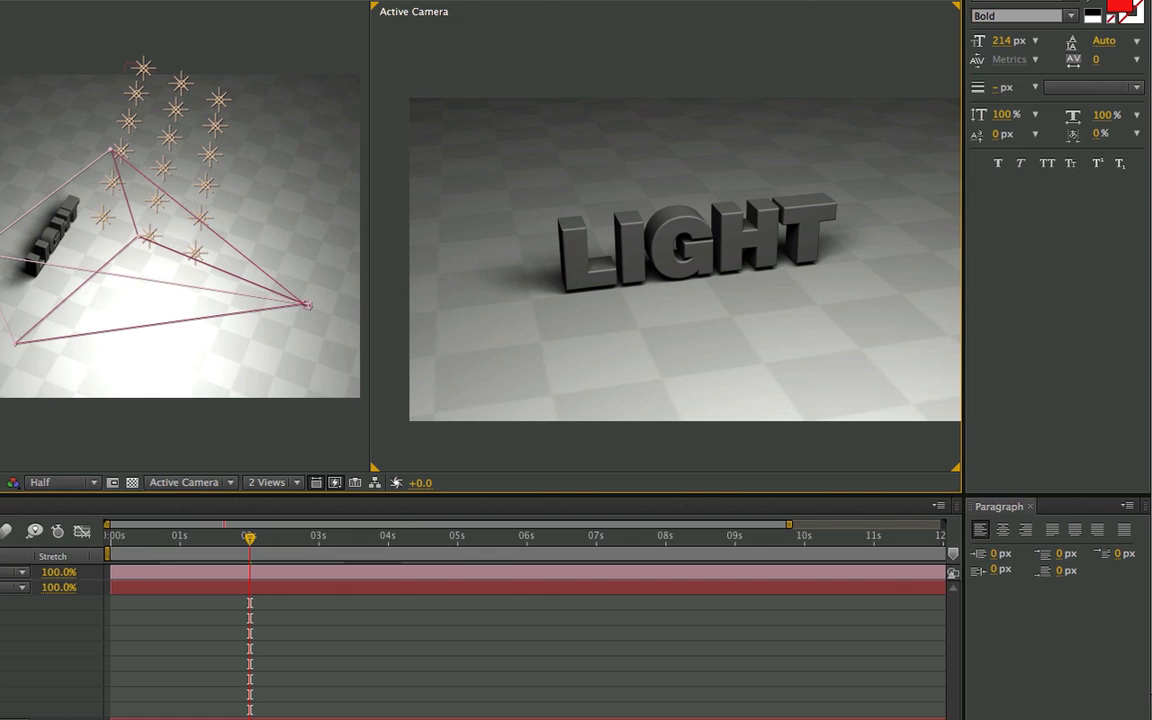
{"action": "left_click", "coordinate": [1030, 2]}
{"action": "left_click", "coordinate": [1031, 507]}
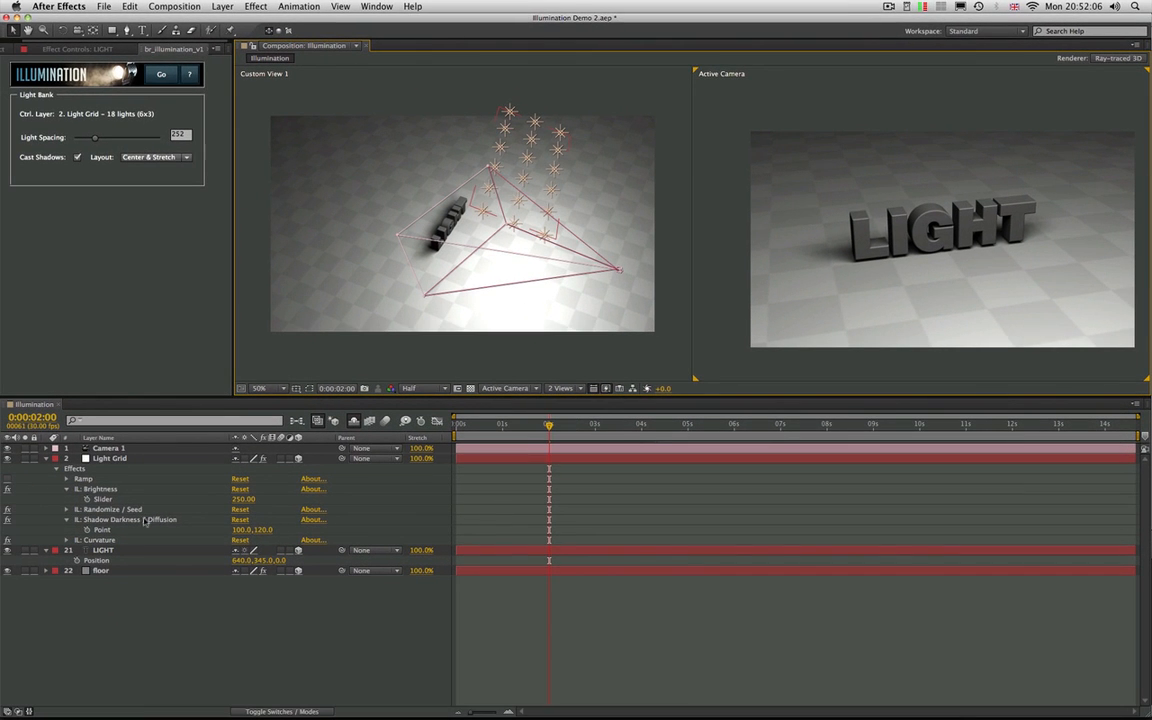
Turn on Draft 3D and move the Light Grid slightly lower in Custom View 1
{"action": "left_click", "coordinate": [66, 519]}
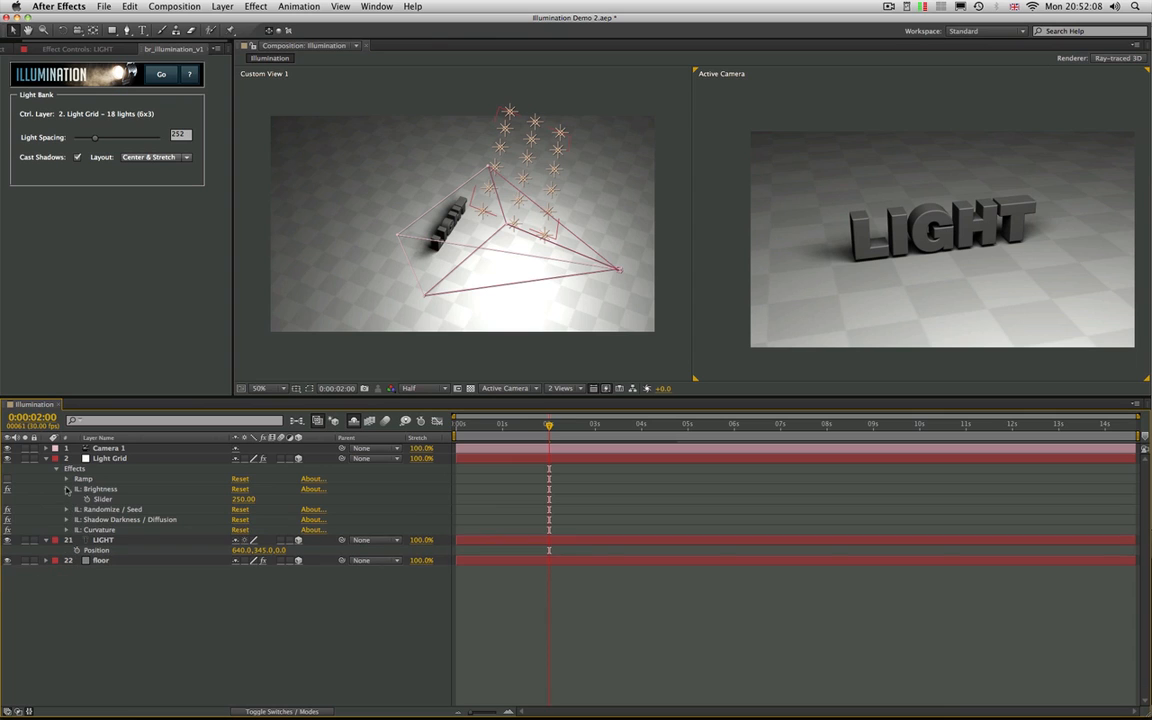
{"action": "left_click", "coordinate": [66, 489]}
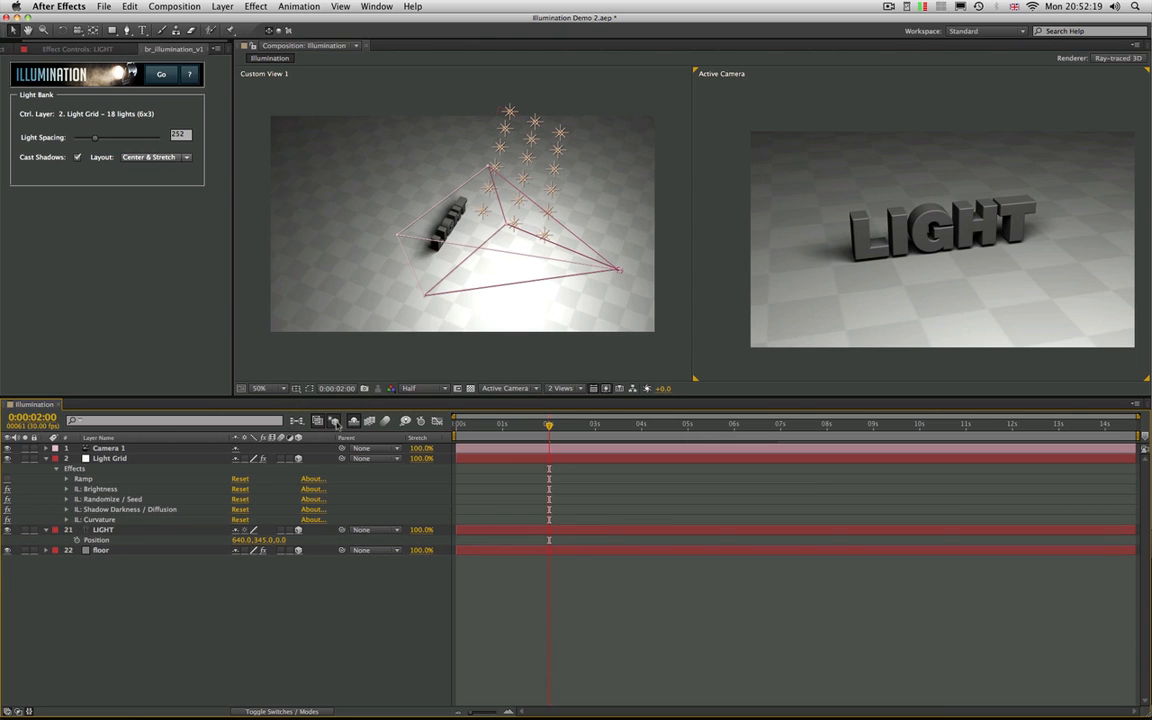
{"action": "left_click", "coordinate": [335, 421]}
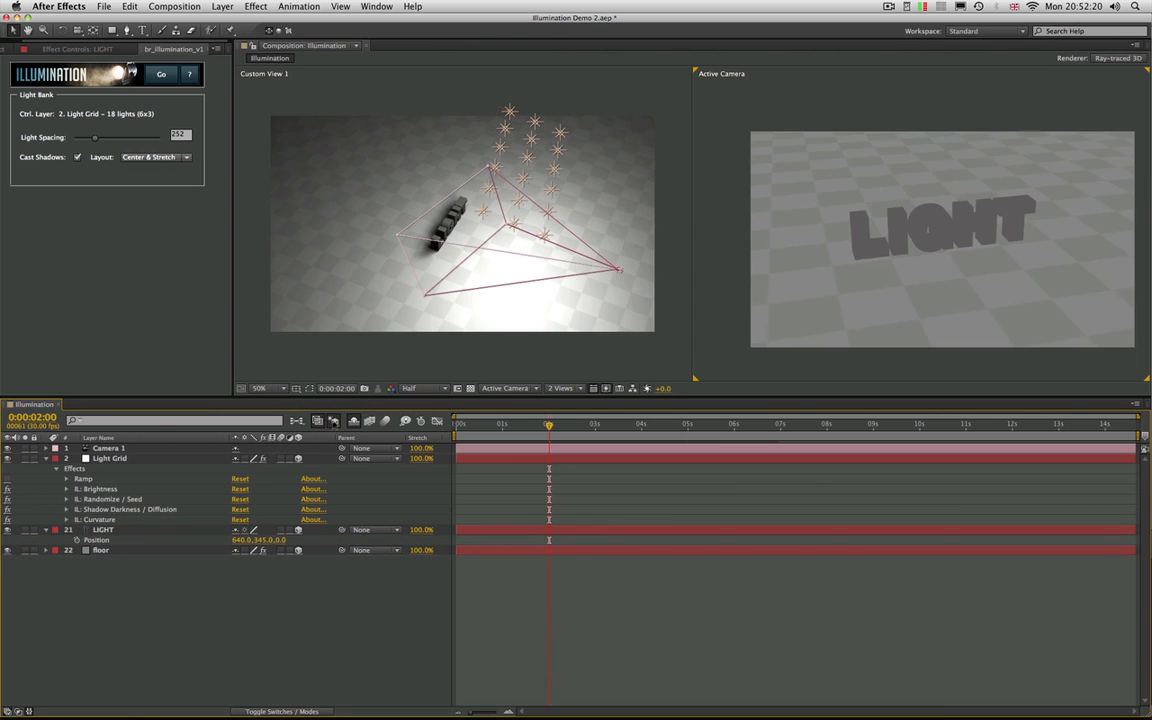
{"action": "left_click", "coordinate": [151, 459]}
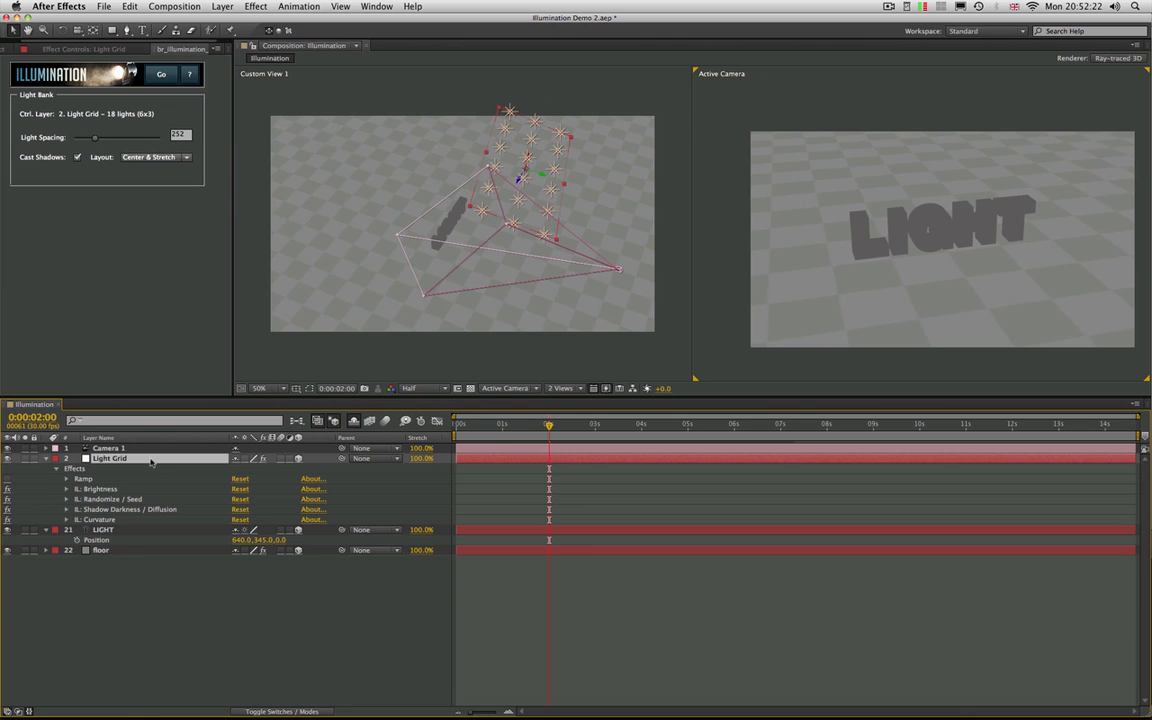
{"action": "left_click_drag", "start_coordinate": [529, 162], "coordinate": [504, 204]}
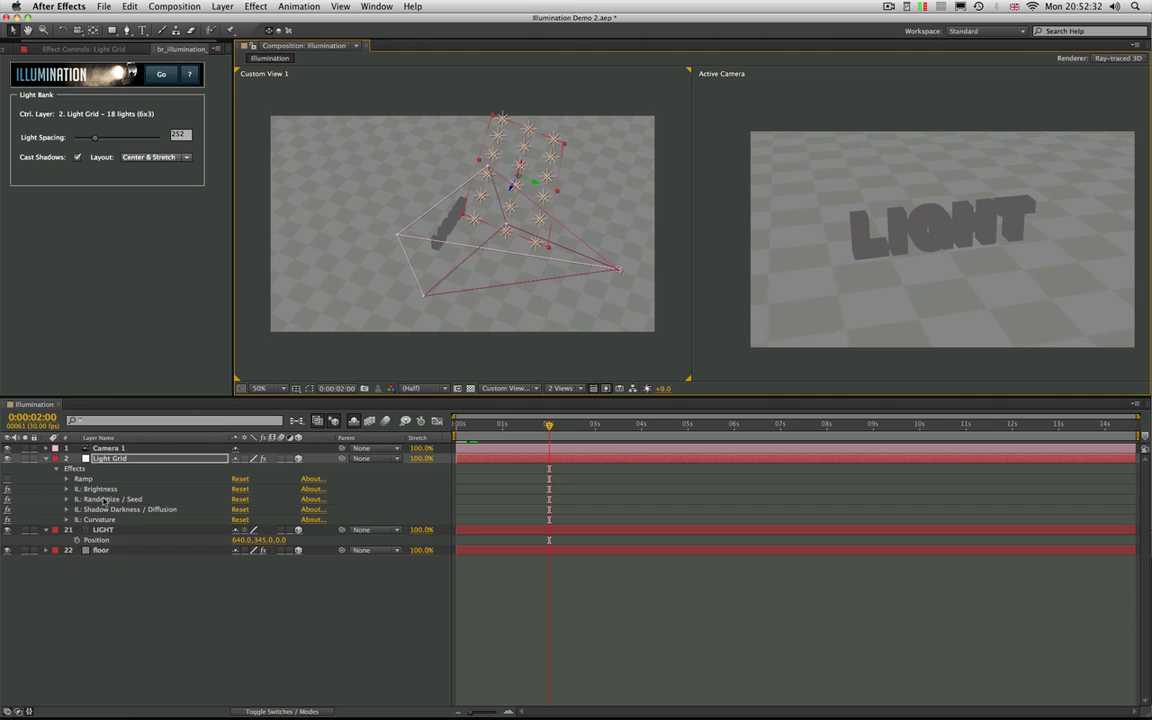
Scatter the Light Grid's lights with IL: Randomize / Seed, using a randomize amount of 85 and a seed of 2
{"action": "left_click", "coordinate": [67, 499]}
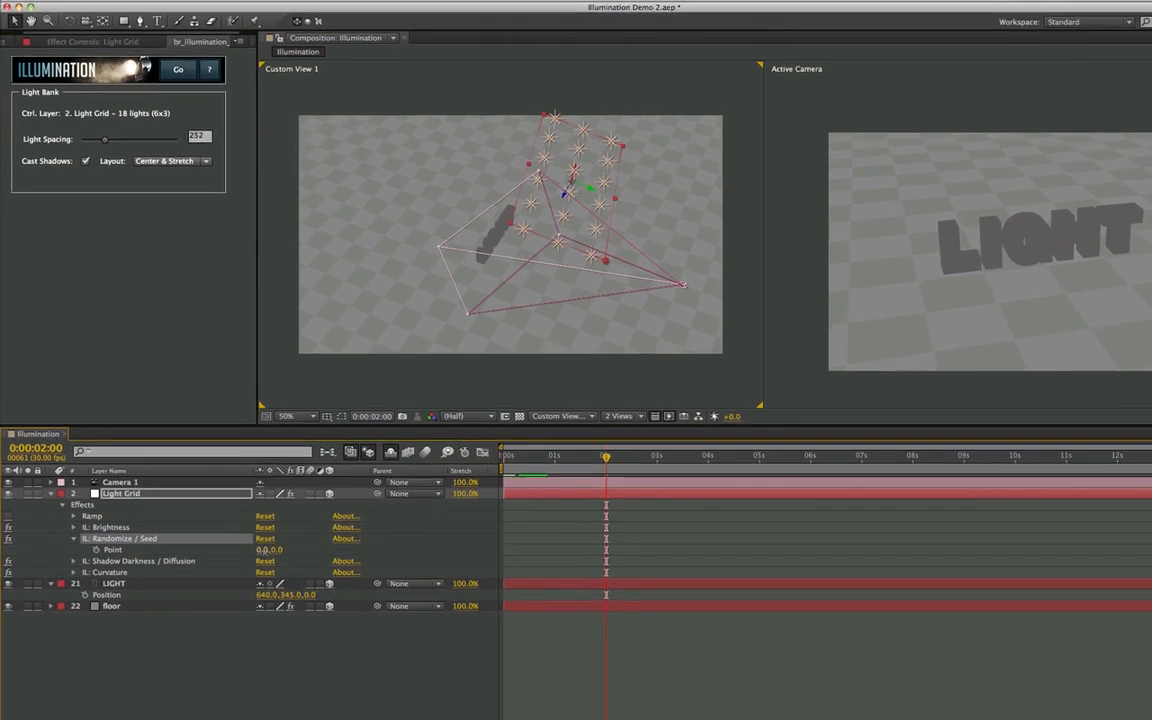
{"action": "left_click_drag", "start_coordinate": [237, 509], "coordinate": [287, 510]}
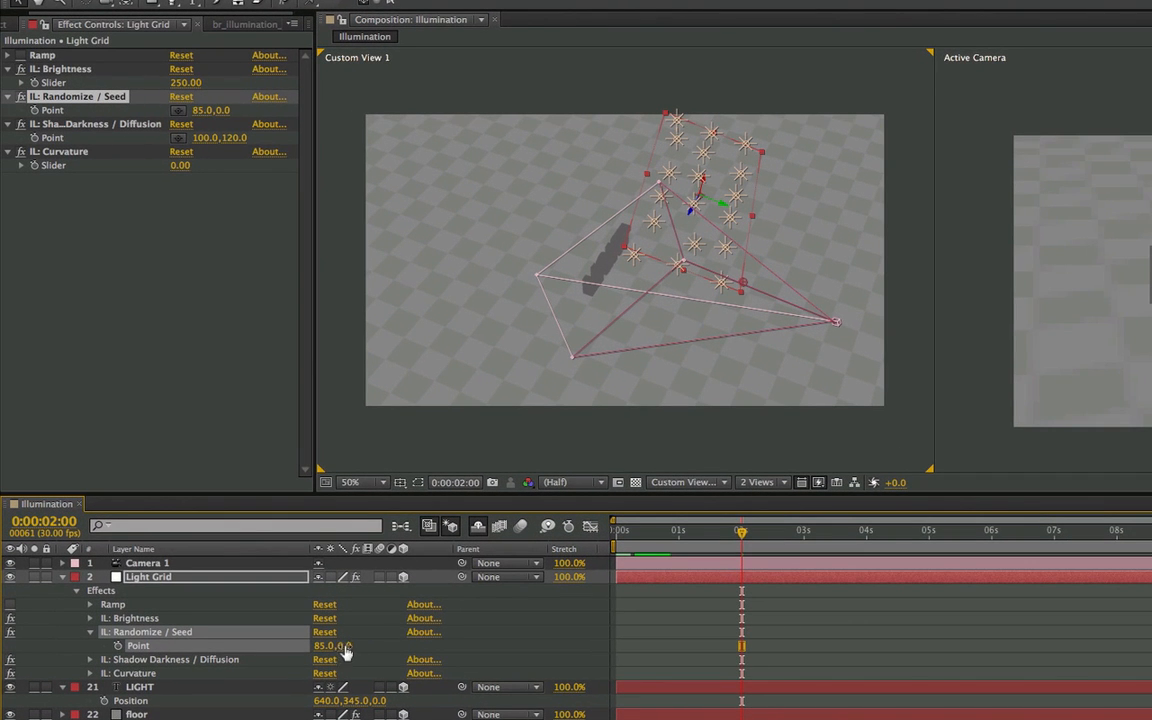
{"action": "left_click", "coordinate": [344, 647]}
{"action": "type", "text": "2"}
{"action": "key", "text": "Return"}
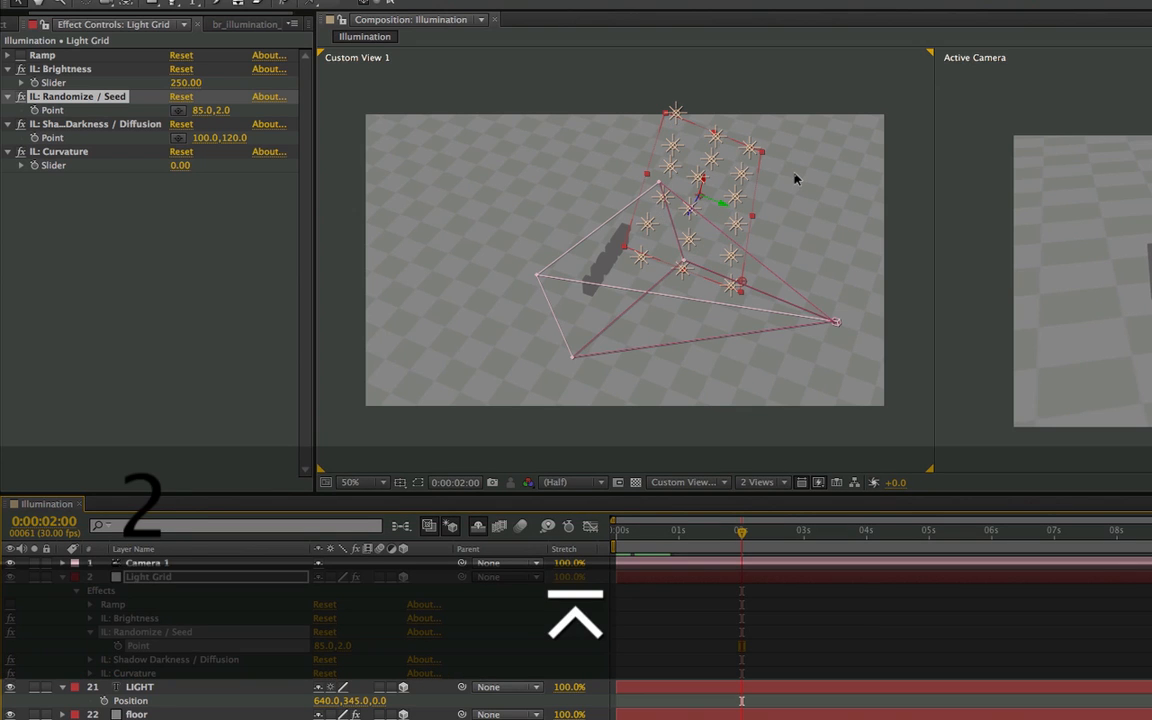
Set the Light Grid's randomize amount to 0 and collapse the IL: Randomize / Seed effect
{"action": "type", "text": "0"}
{"action": "key", "text": "Return"}
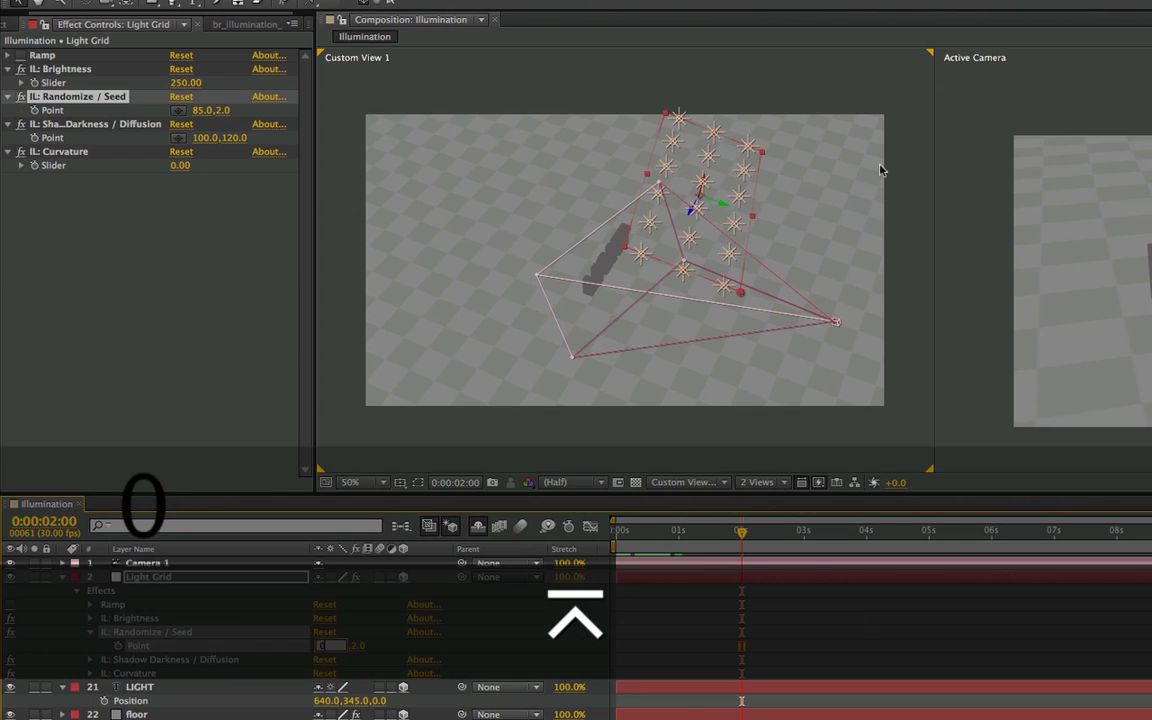
{"action": "left_click", "coordinate": [91, 633]}
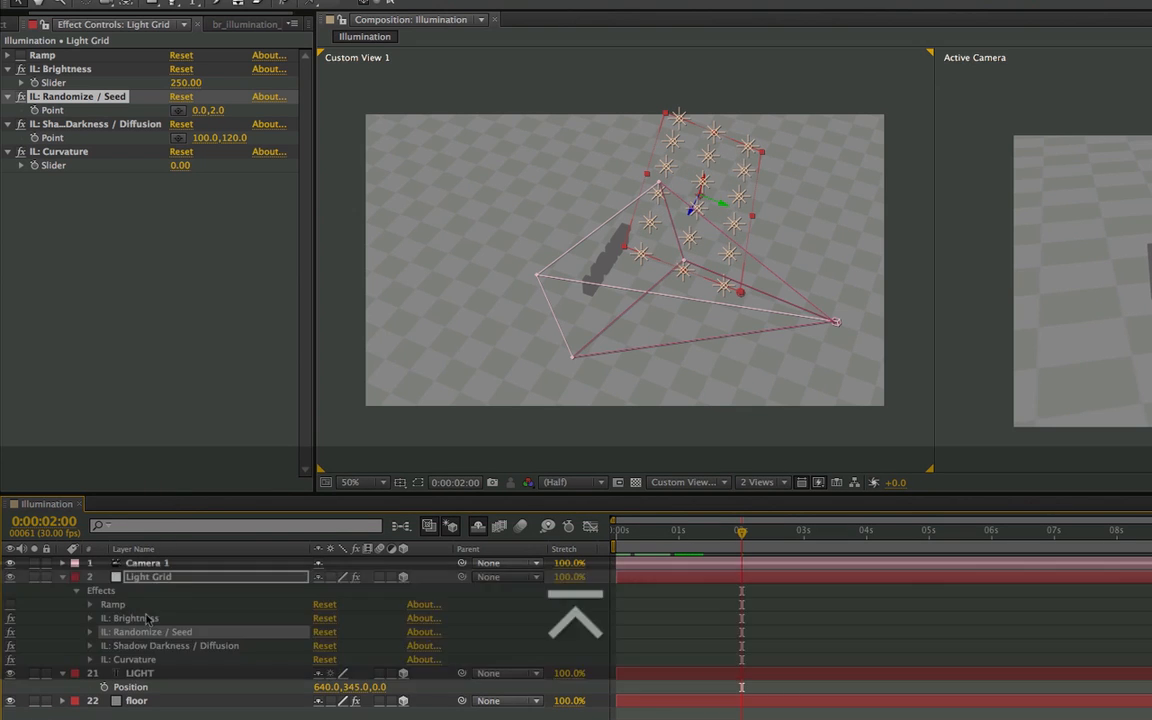
Try bending the Light Grid with an IL: Curvature value of 65, and return the slider to 0
{"action": "key", "text": "c"}
{"action": "left_click_drag", "start_coordinate": [628, 301], "coordinate": [765, 269]}
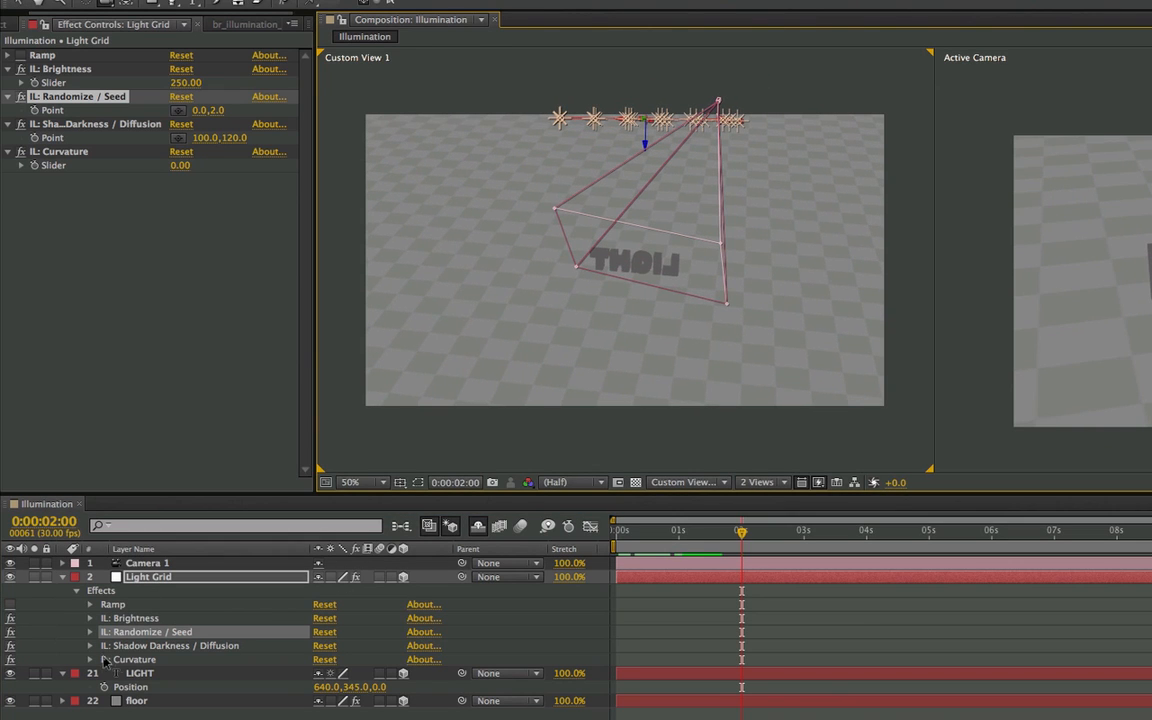
{"action": "left_click", "coordinate": [91, 659]}
{"action": "left_click_drag", "start_coordinate": [324, 674], "coordinate": [371, 669]}
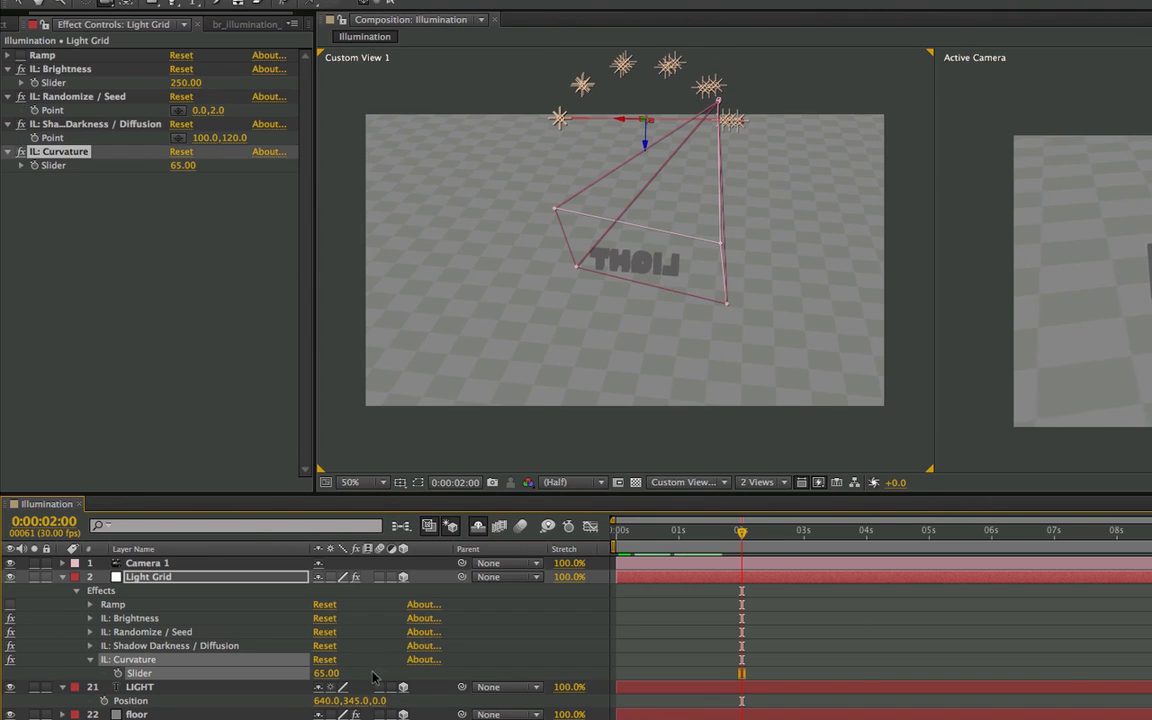
{"action": "left_click", "coordinate": [326, 674]}
{"action": "type", "text": "0"}
{"action": "key", "text": "Return"}
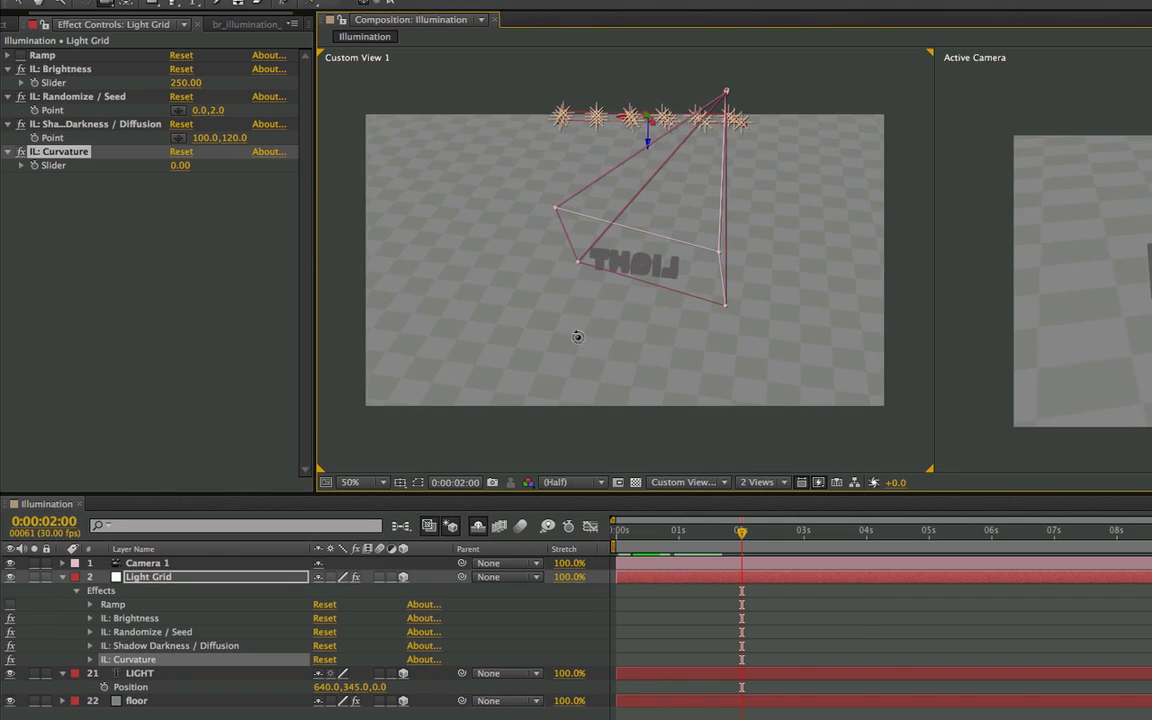
Raise the Light Grid layer's opacity to 100%
{"action": "left_click_drag", "start_coordinate": [579, 334], "coordinate": [521, 376]}
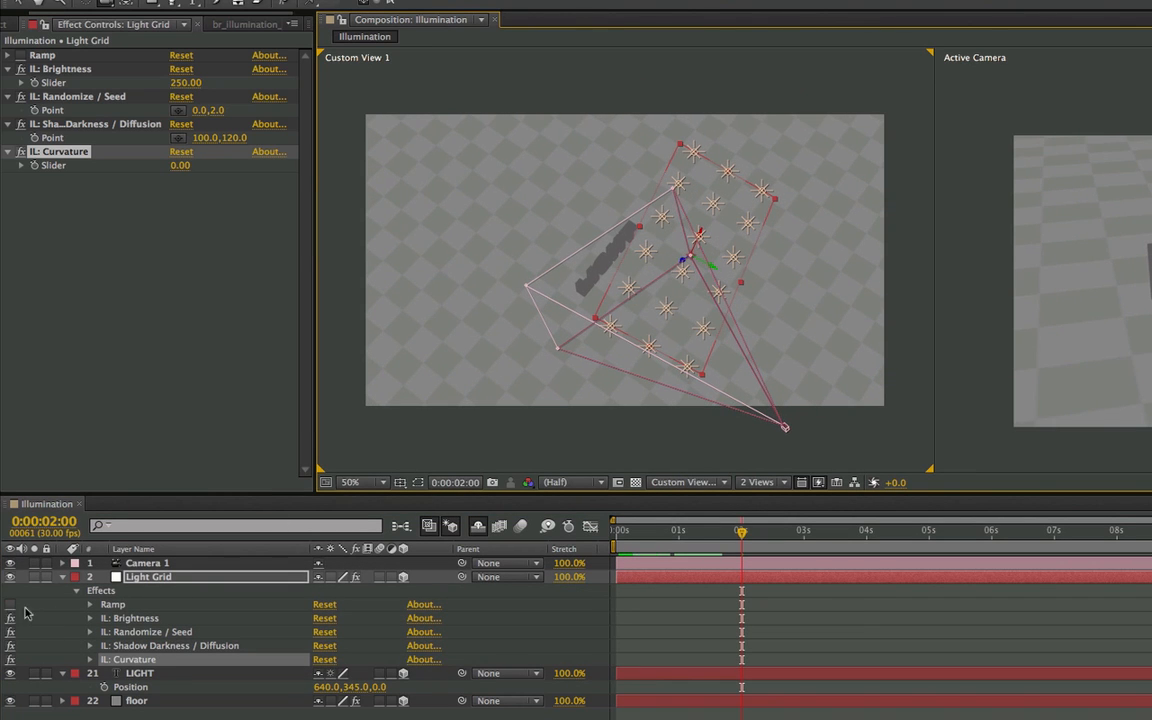
{"action": "left_click", "coordinate": [185, 580]}
{"action": "key", "text": "t"}
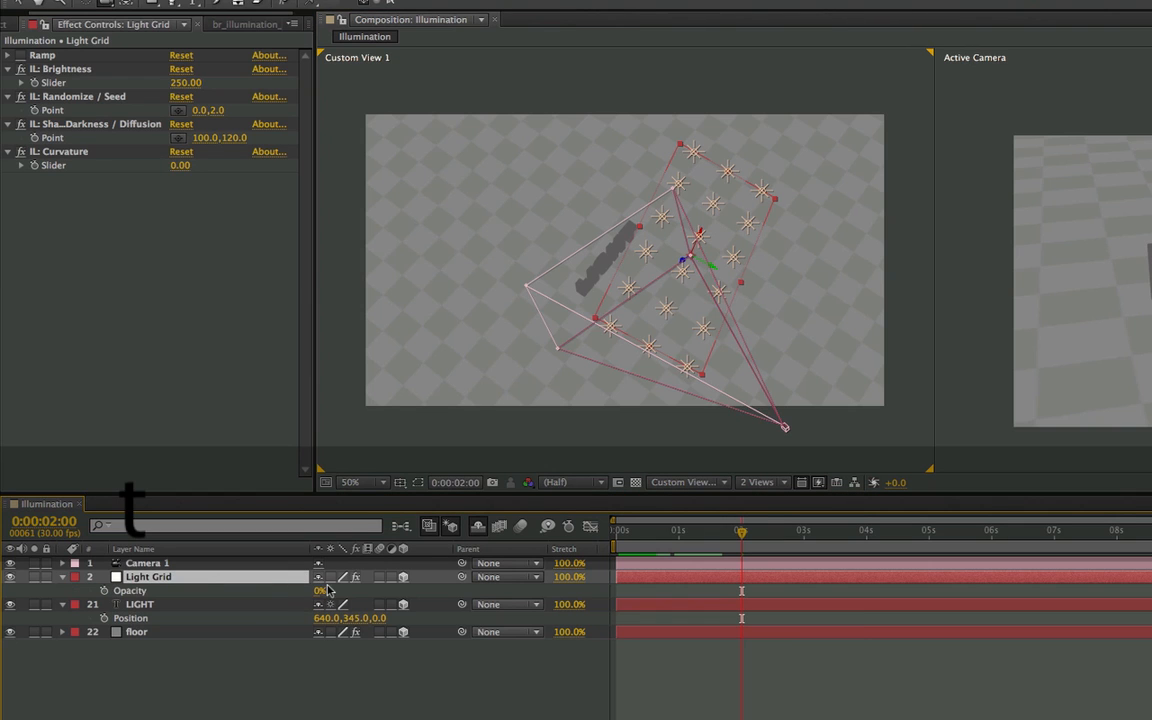
{"action": "left_click_drag", "start_coordinate": [349, 593], "coordinate": [580, 600]}
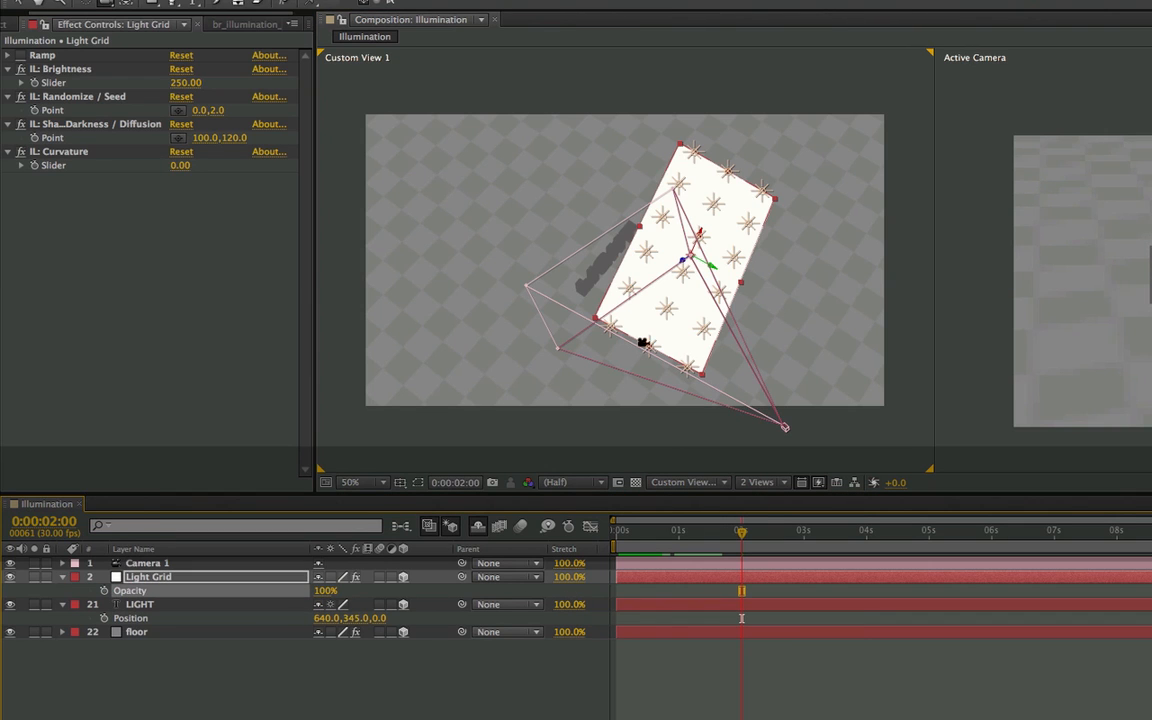
Enable the Ramp effect on the Light Grid layer and turn off Draft 3D to render its colours
{"action": "left_click", "coordinate": [130, 580]}
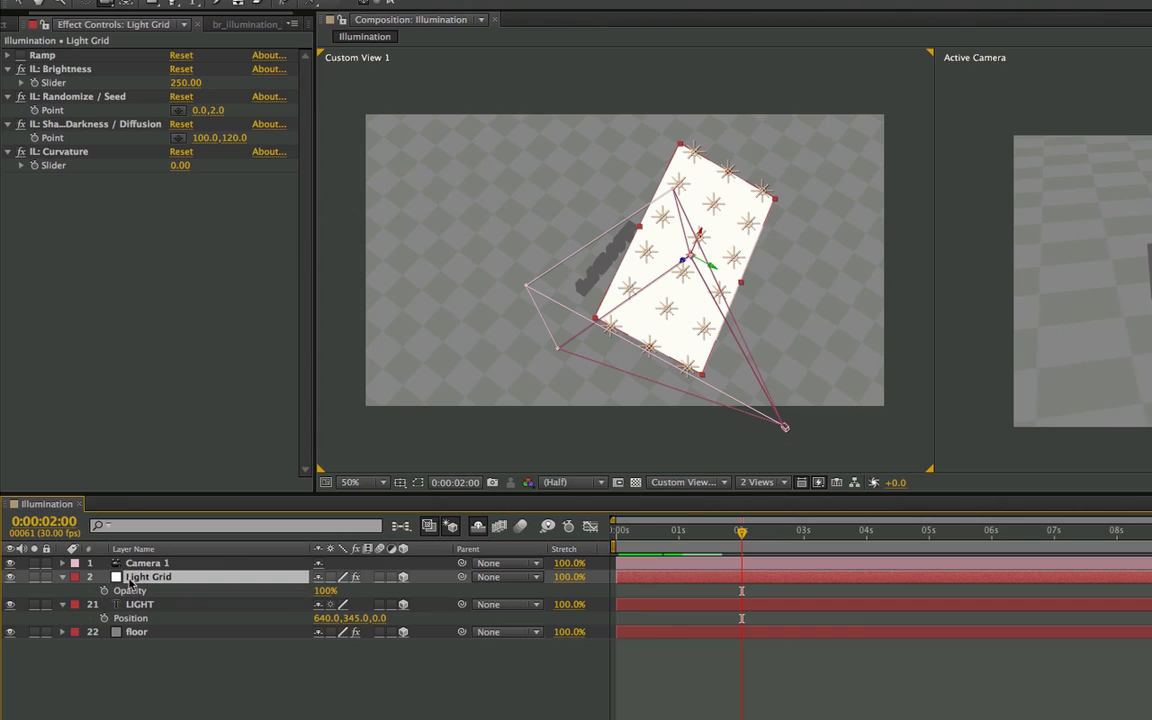
{"action": "key", "text": "e"}
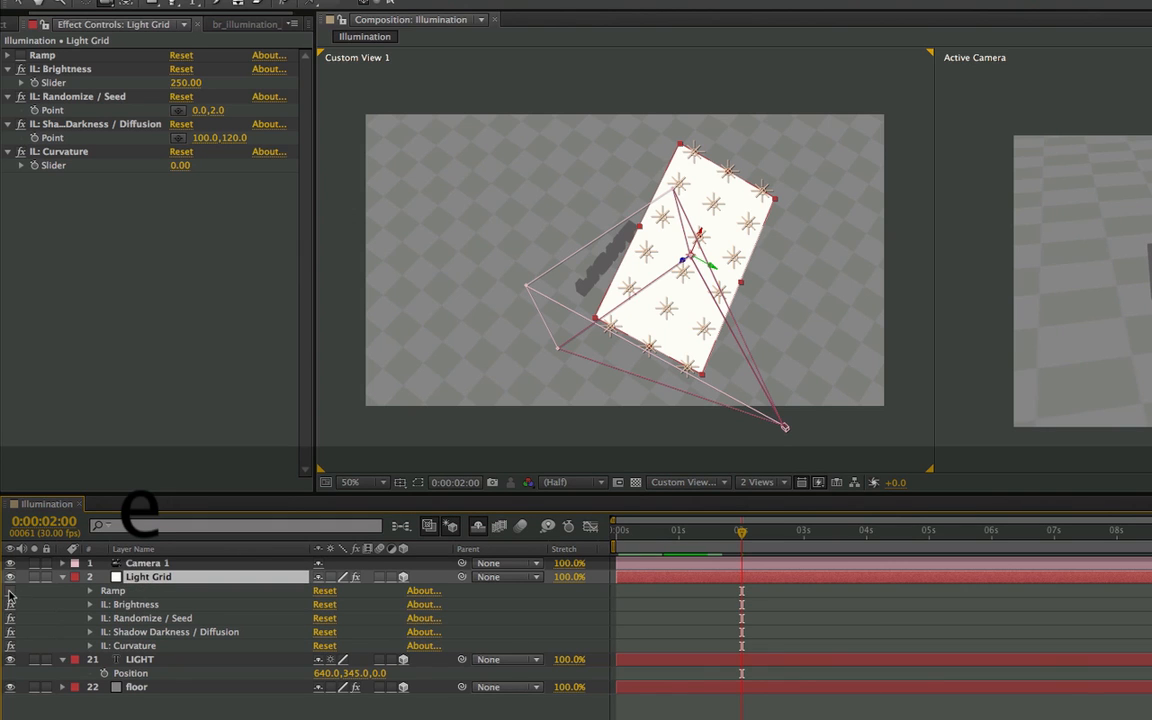
{"action": "left_click", "coordinate": [10, 591]}
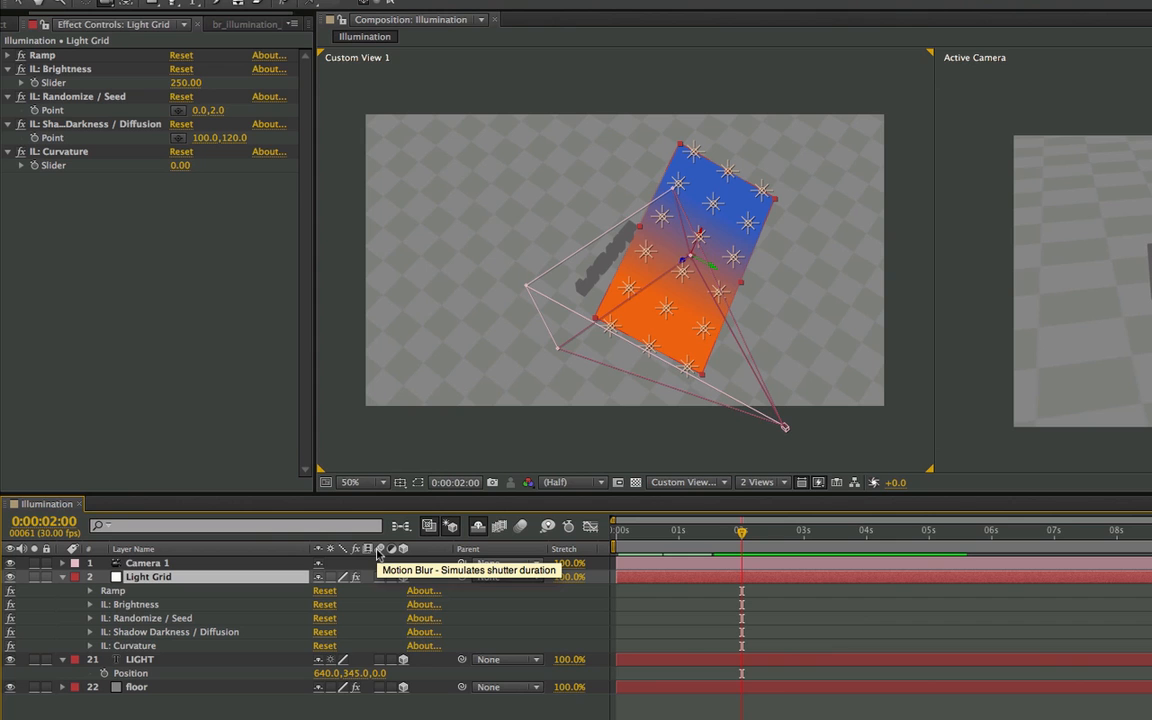
{"action": "left_click", "coordinate": [450, 527]}
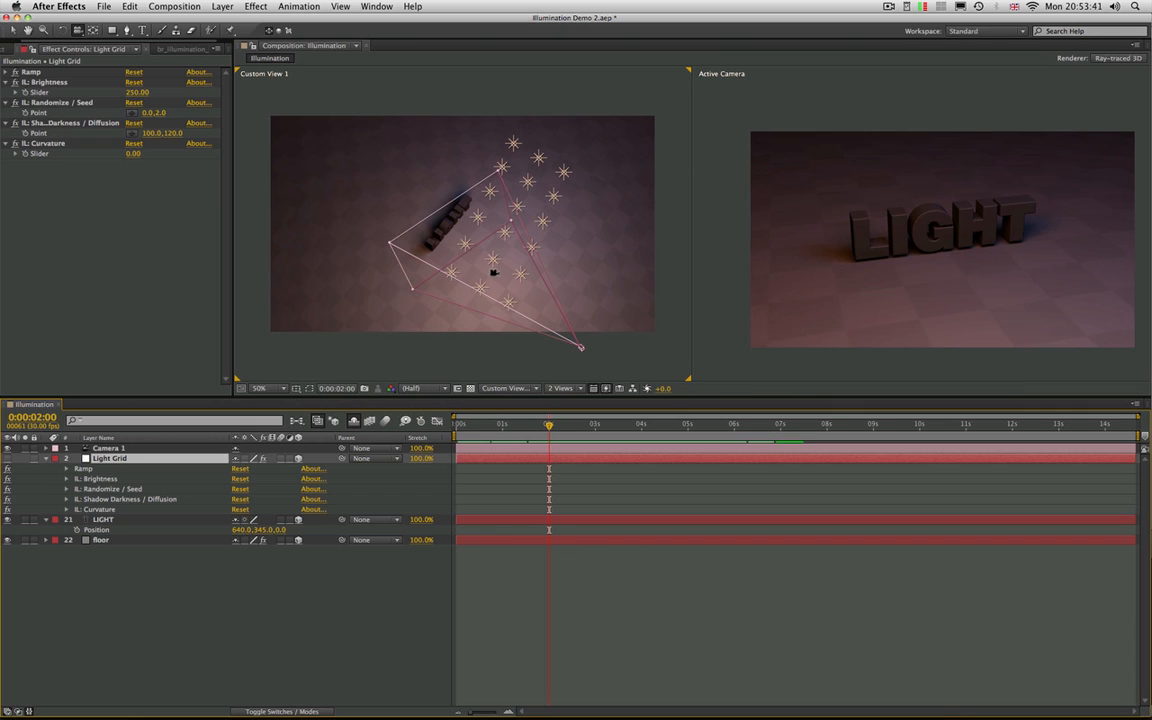
Working in Draft 3D, make the Light Grid layer visible again and set its opacity to 0%
{"action": "left_click", "coordinate": [353, 420]}
{"action": "left_click_drag", "start_coordinate": [461, 291], "coordinate": [484, 256]}
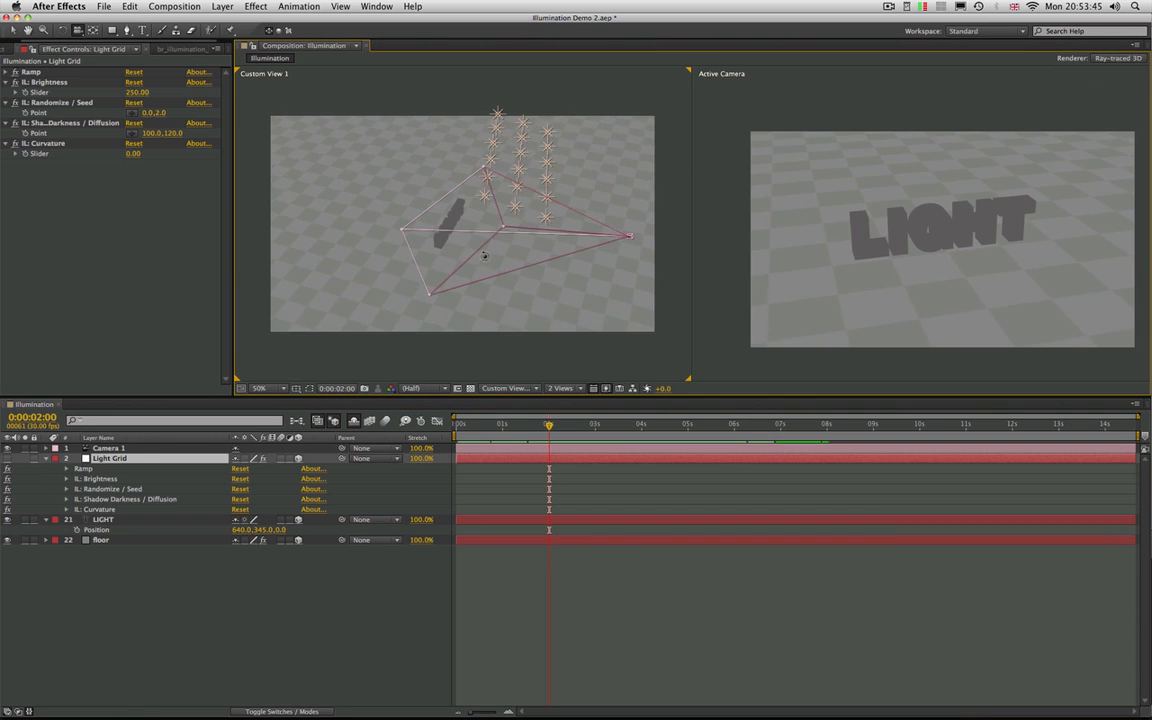
{"action": "left_click", "coordinate": [8, 459]}
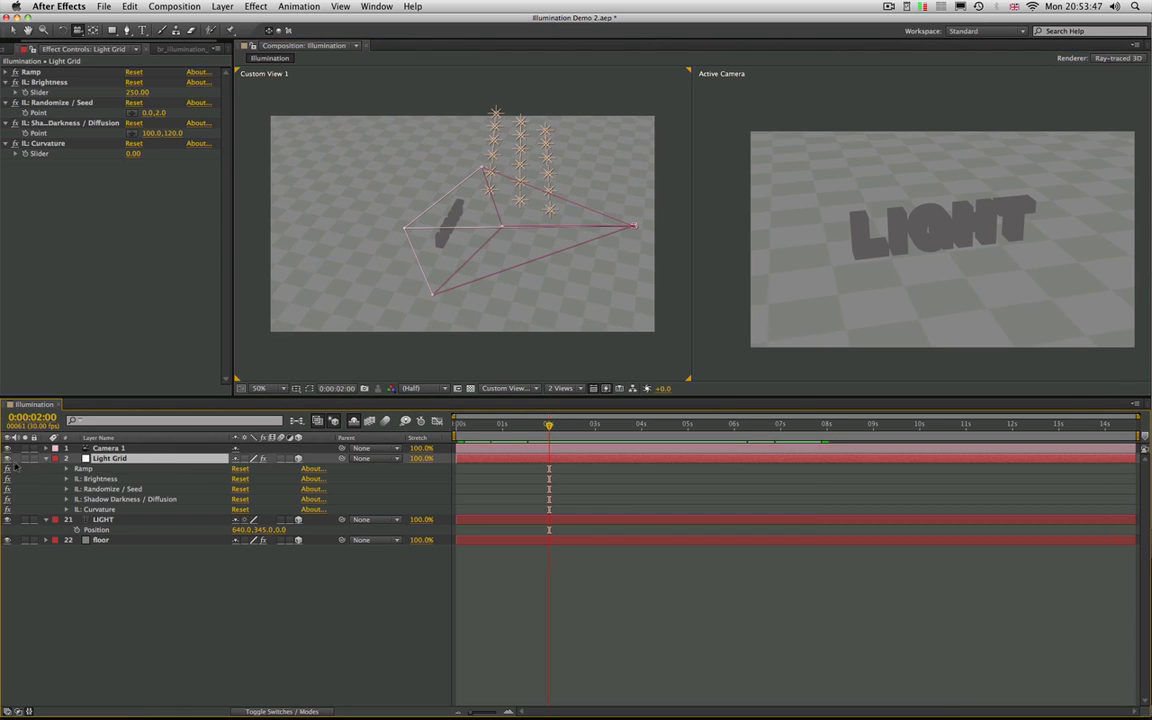
{"action": "key", "text": "t"}
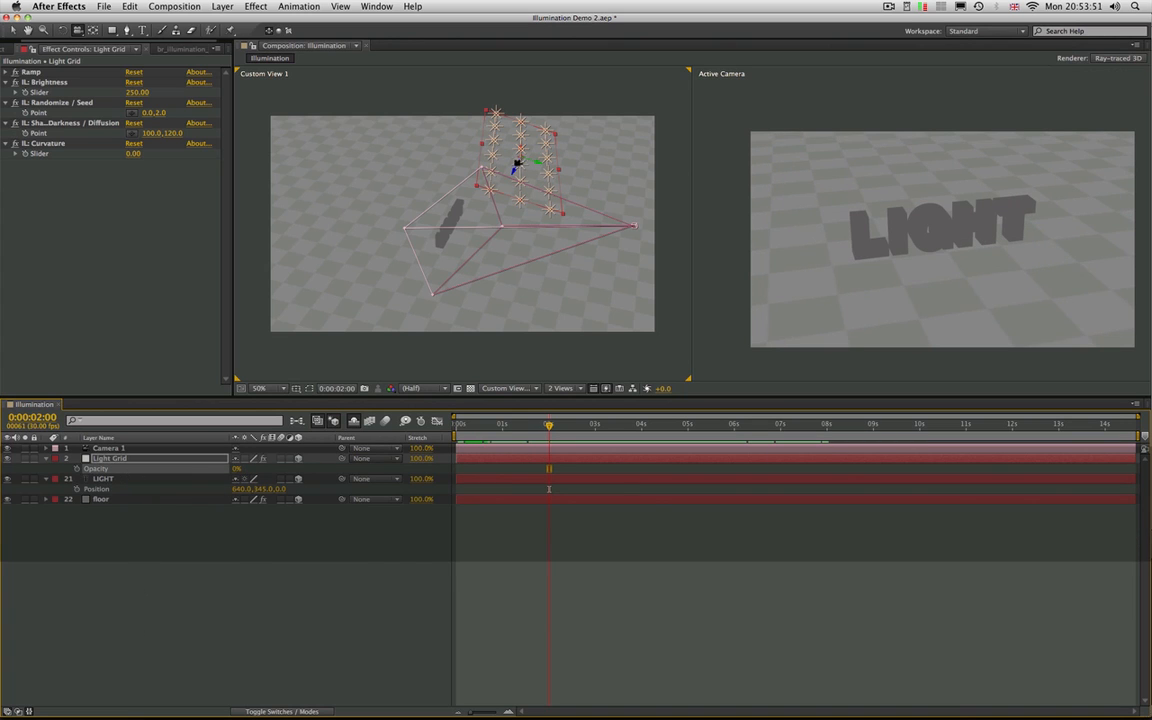
Move the Light Grid down closer to the LIGHT text and rotate it
{"action": "key", "text": "v"}
{"action": "left_click_drag", "start_coordinate": [513, 172], "coordinate": [449, 269]}
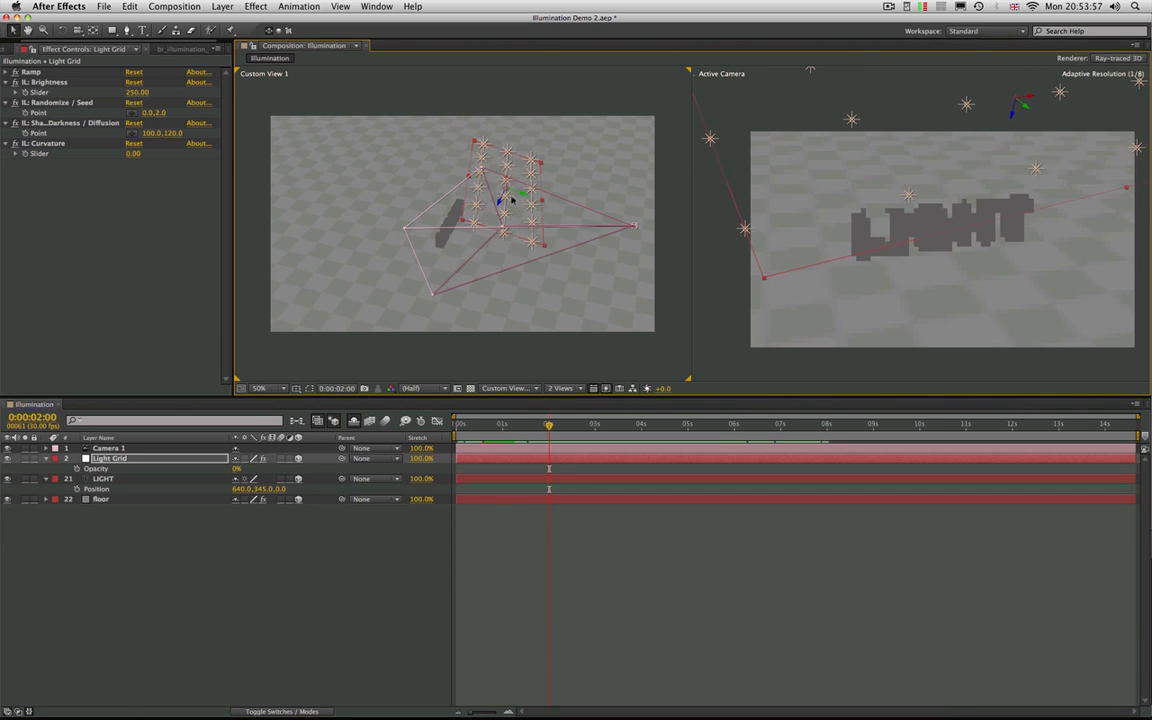
{"action": "mouse_move", "coordinate": [522, 200]}
{"action": "left_mouse_down"}
{"action": "mouse_move", "coordinate": [515, 246]}
{"action": "mouse_move", "coordinate": [510, 210]}
{"action": "mouse_move", "coordinate": [505, 220]}
{"action": "mouse_move", "coordinate": [455, 206]}
{"action": "mouse_move", "coordinate": [470, 252]}
{"action": "mouse_move", "coordinate": [450, 196]}
{"action": "mouse_move", "coordinate": [542, 206]}
{"action": "left_mouse_up"}
{"action": "key", "text": "c"}
{"action": "key", "text": "w"}
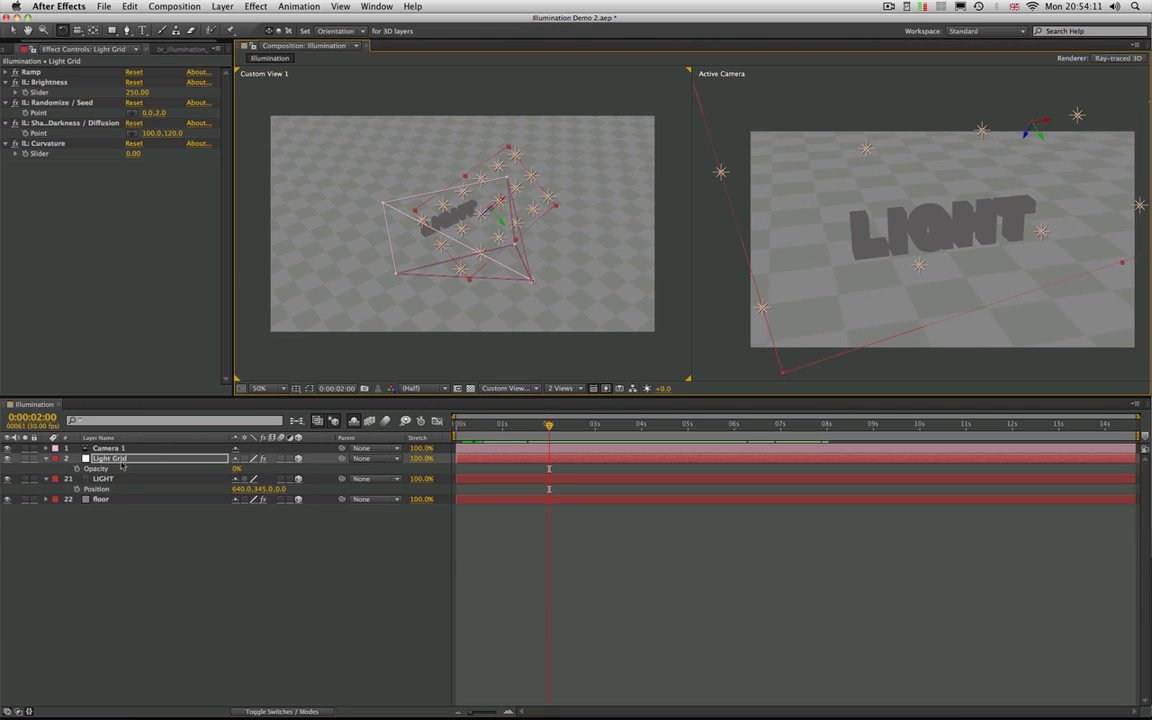
Stretch the Light Grid to an X scale of 299% and check the rendered lighting on the LIGHT text
{"action": "key", "text": "s"}
{"action": "left_click_drag", "start_coordinate": [244, 468], "coordinate": [461, 468]}
{"action": "left_click_drag", "start_coordinate": [366, 448], "coordinate": [348, 448]}
{"action": "key", "text": "c"}
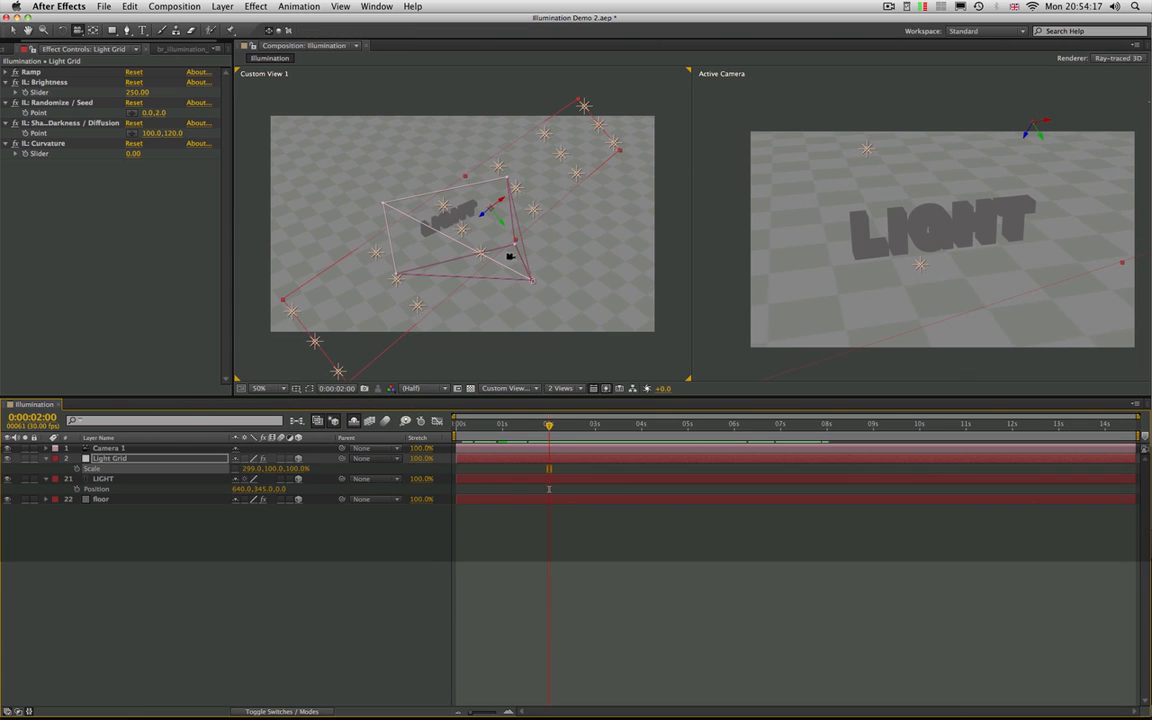
{"action": "left_click_drag", "start_coordinate": [507, 257], "coordinate": [703, 154]}
{"action": "key", "text": "v"}
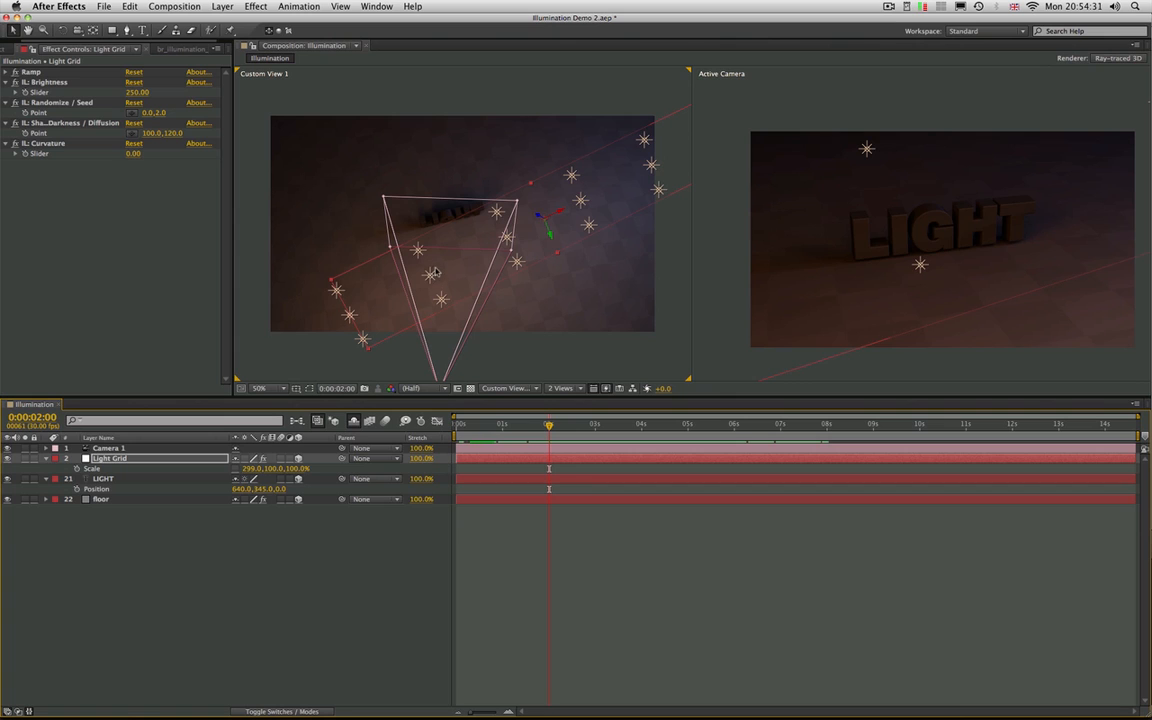
{"action": "key", "text": "c"}
{"action": "left_click_drag", "start_coordinate": [442, 260], "coordinate": [505, 250]}
{"action": "key", "text": "c"}
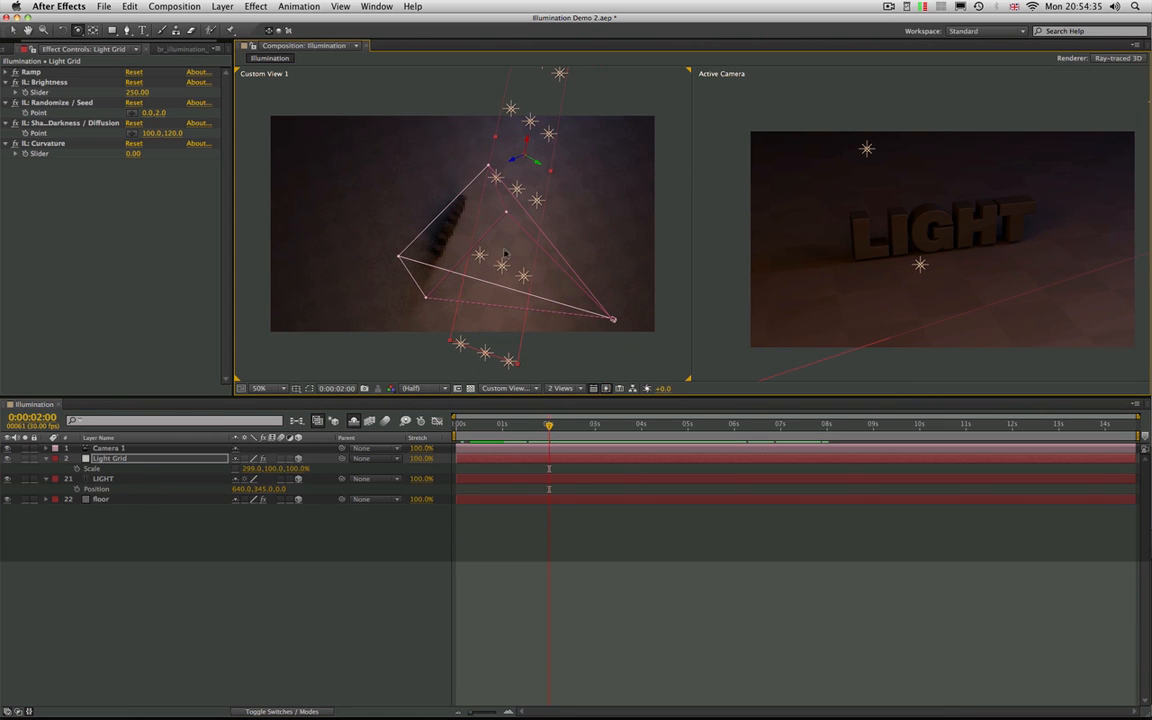
Hide the layer controls in Custom View 1 and check how the Light Grid lights the text and surrounding floor
{"action": "key", "text": "c"}
{"action": "key", "text": "c"}
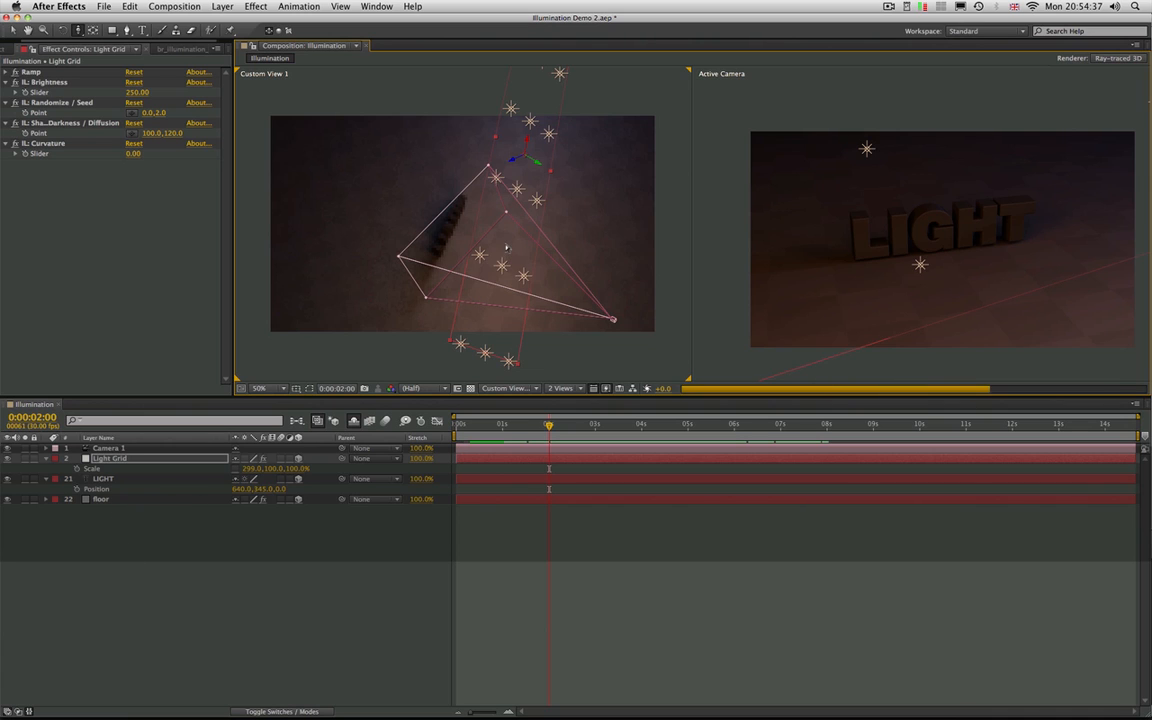
{"action": "left_click_drag", "start_coordinate": [499, 257], "coordinate": [470, 270]}
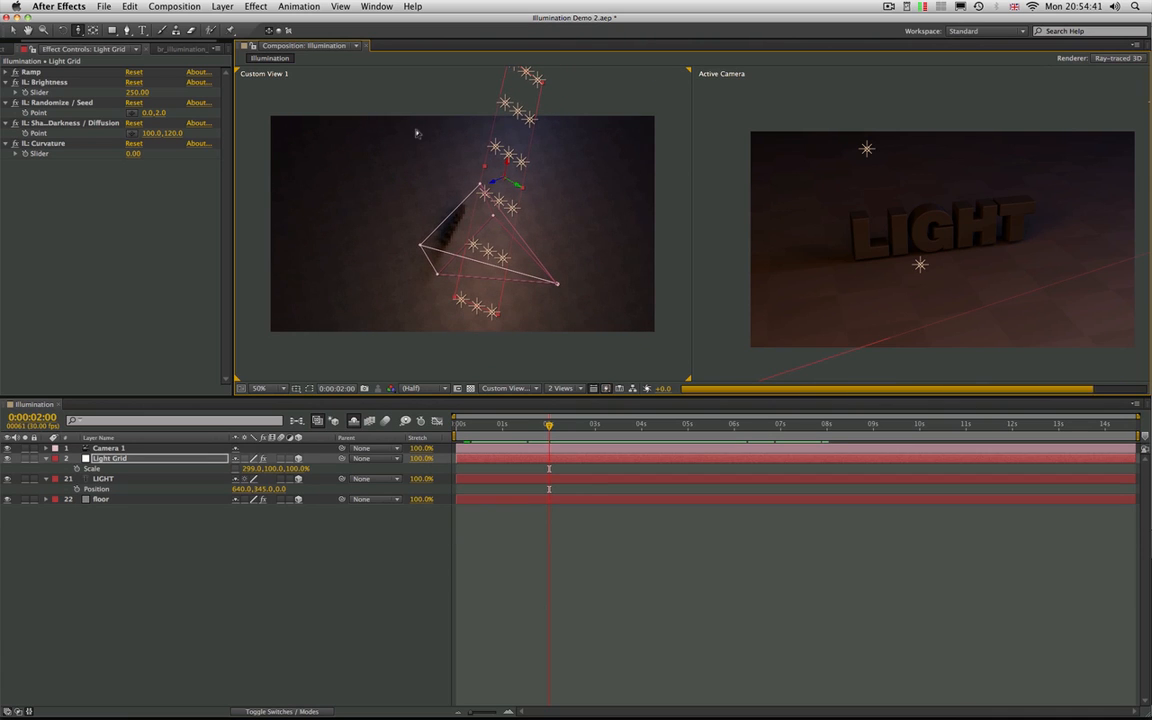
{"action": "key", "text": "super+shift+h"}
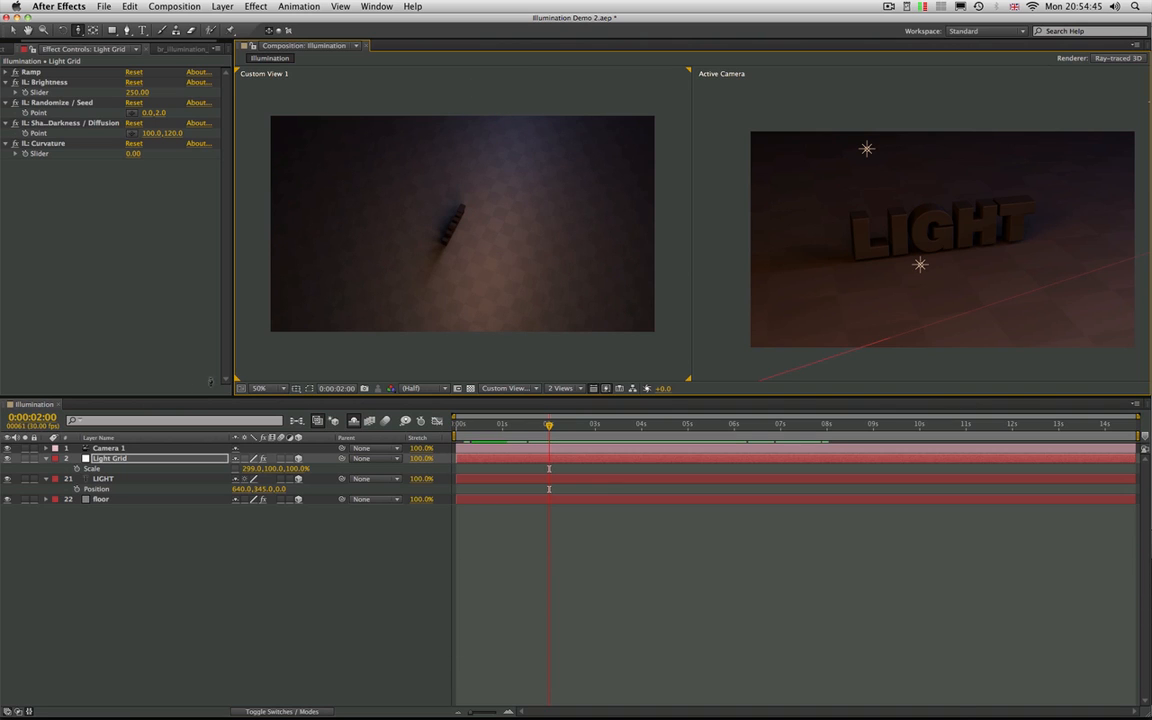
Raise the Light Grid layer's IL: Brightness slider first to 500 and finally to 550
{"action": "key", "text": "e"}
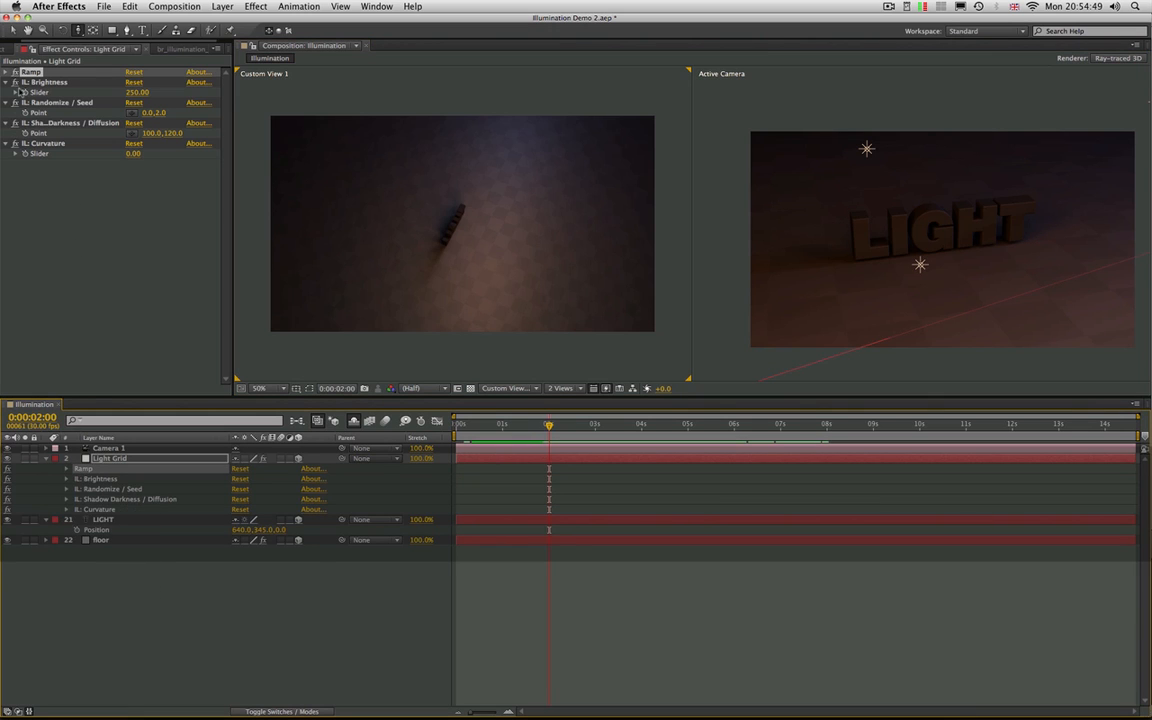
{"action": "left_click", "coordinate": [8, 72]}
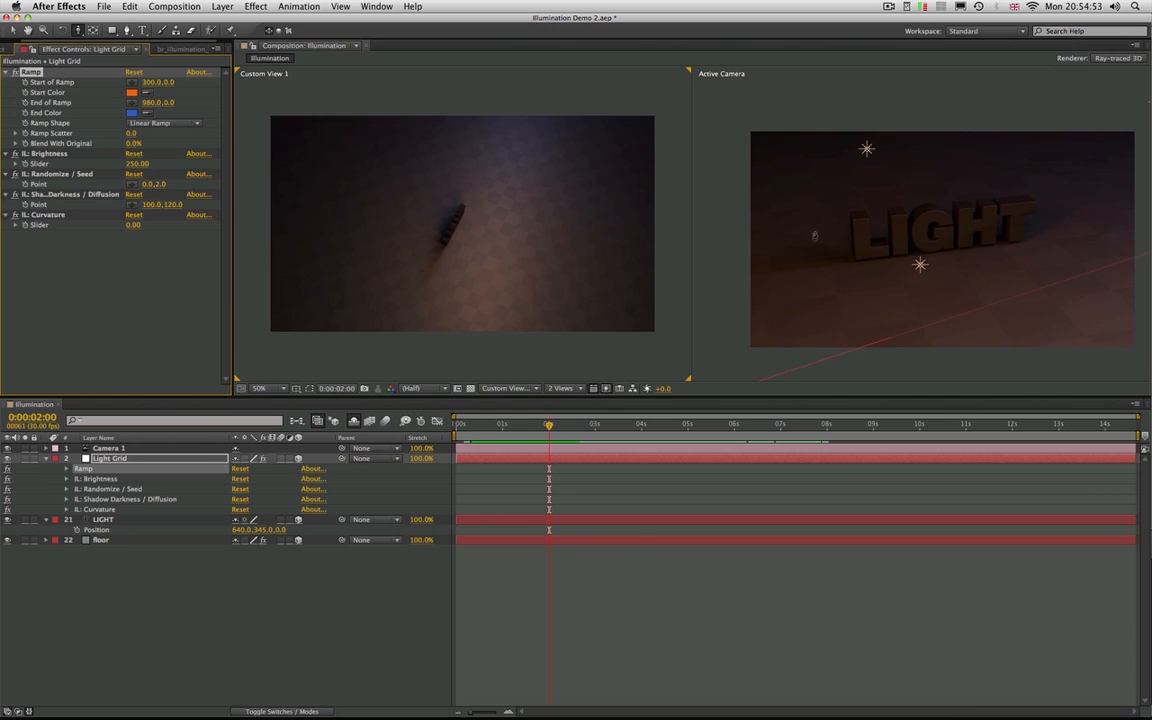
{"action": "key", "text": "space"}
{"action": "left_click_drag", "start_coordinate": [814, 239], "coordinate": [784, 239]}
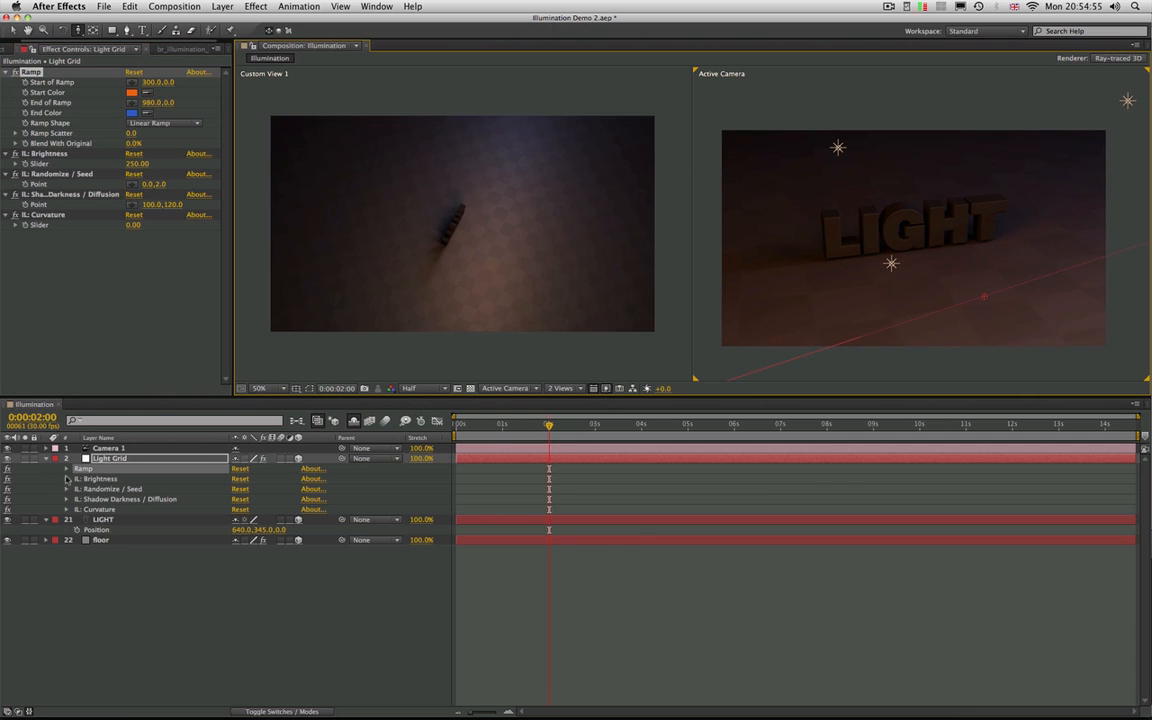
{"action": "left_click", "coordinate": [66, 479]}
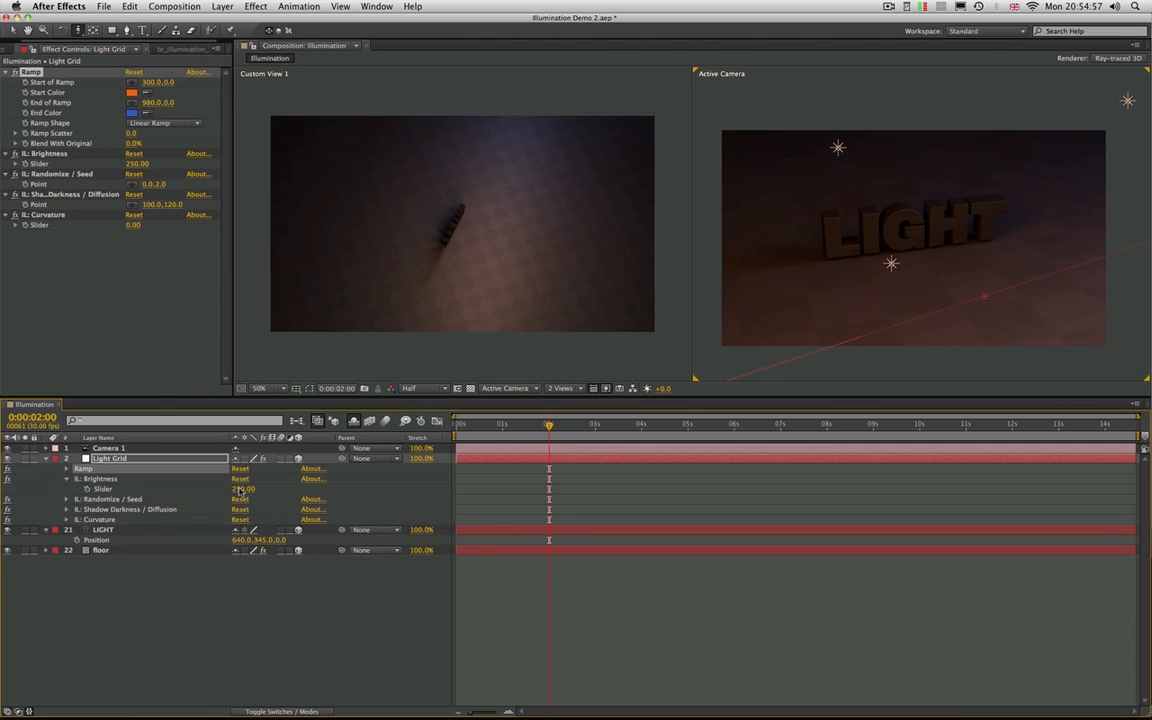
{"action": "left_click", "coordinate": [240, 490]}
{"action": "type", "text": "500"}
{"action": "key", "text": "Return"}
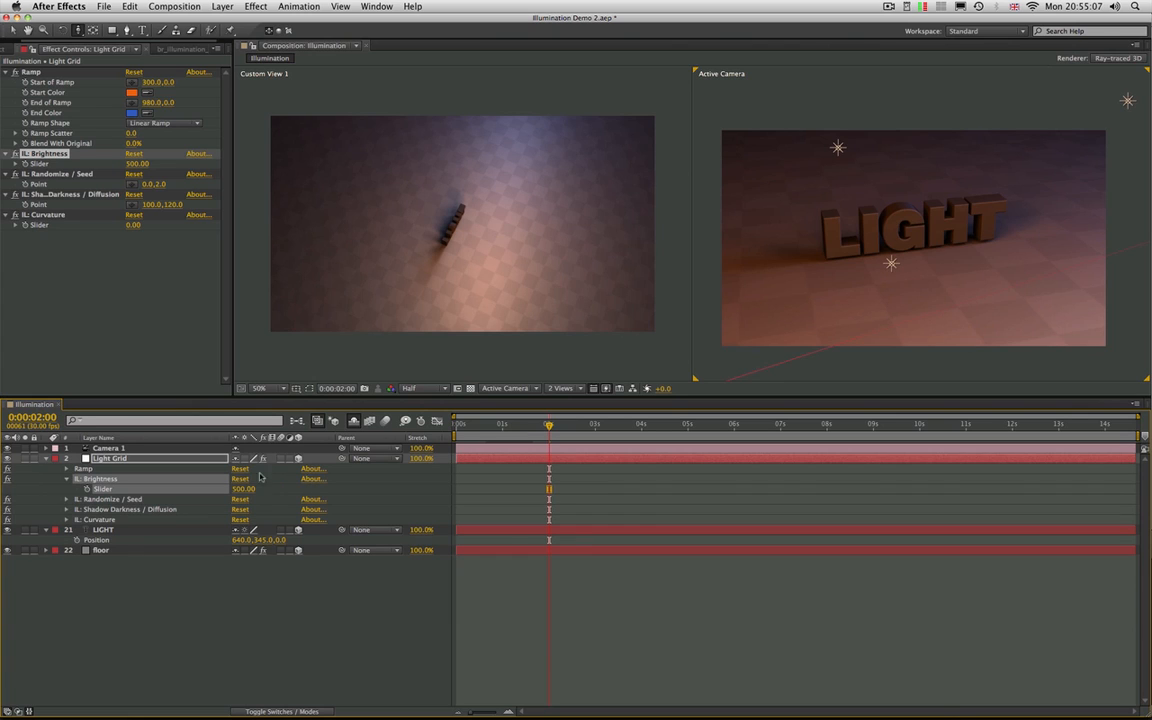
{"action": "left_click", "coordinate": [244, 488]}
{"action": "type", "text": "550"}
{"action": "key", "text": "Return"}
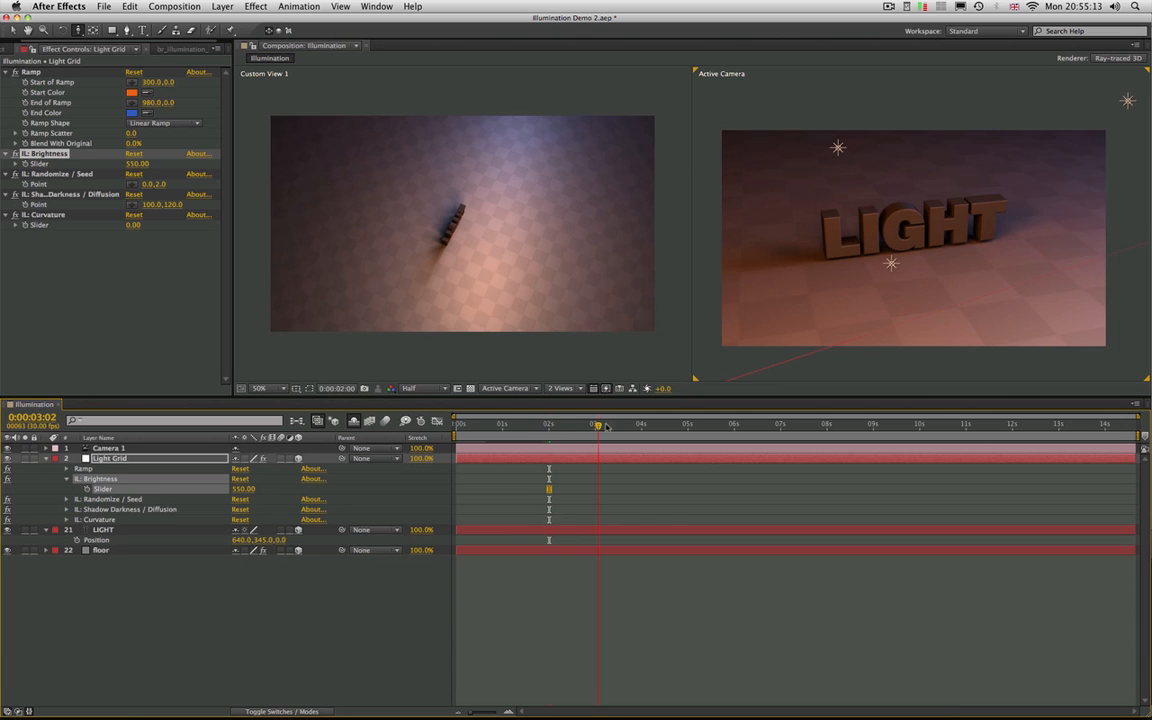
Scrub through the timeline to check the lighting from different camera angles, settling at 0:00:03:29
{"action": "left_click_drag", "start_coordinate": [606, 426], "coordinate": [679, 425]}
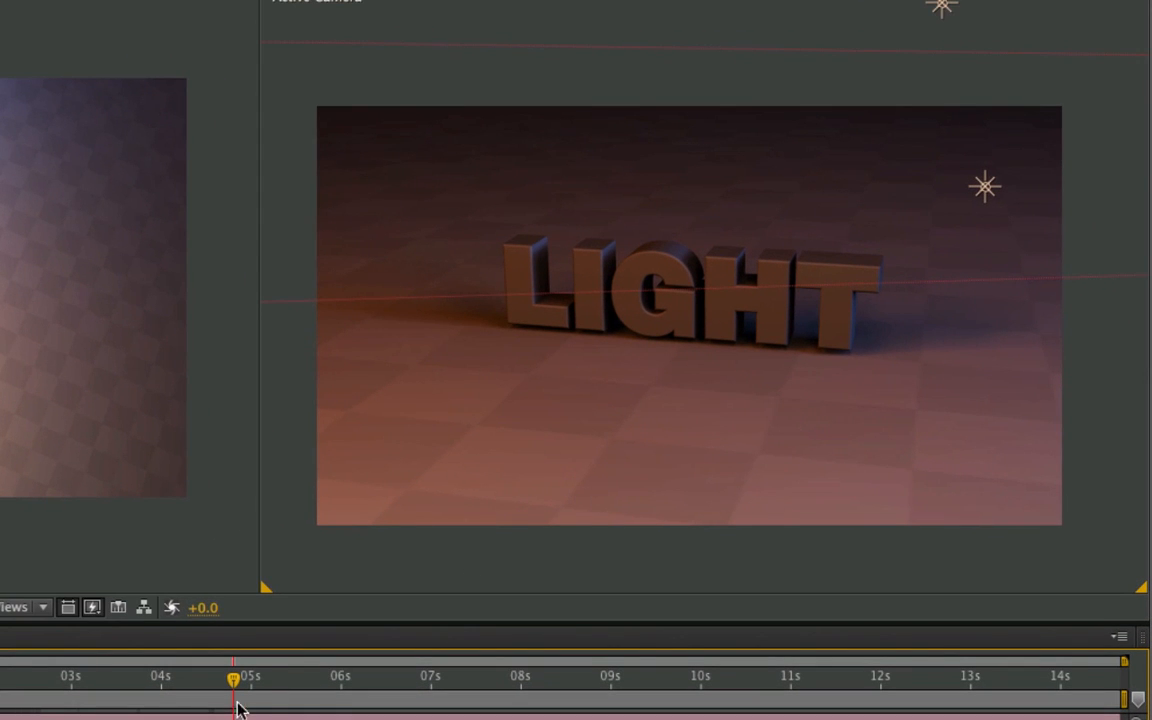
{"action": "left_click_drag", "start_coordinate": [233, 679], "coordinate": [112, 683]}
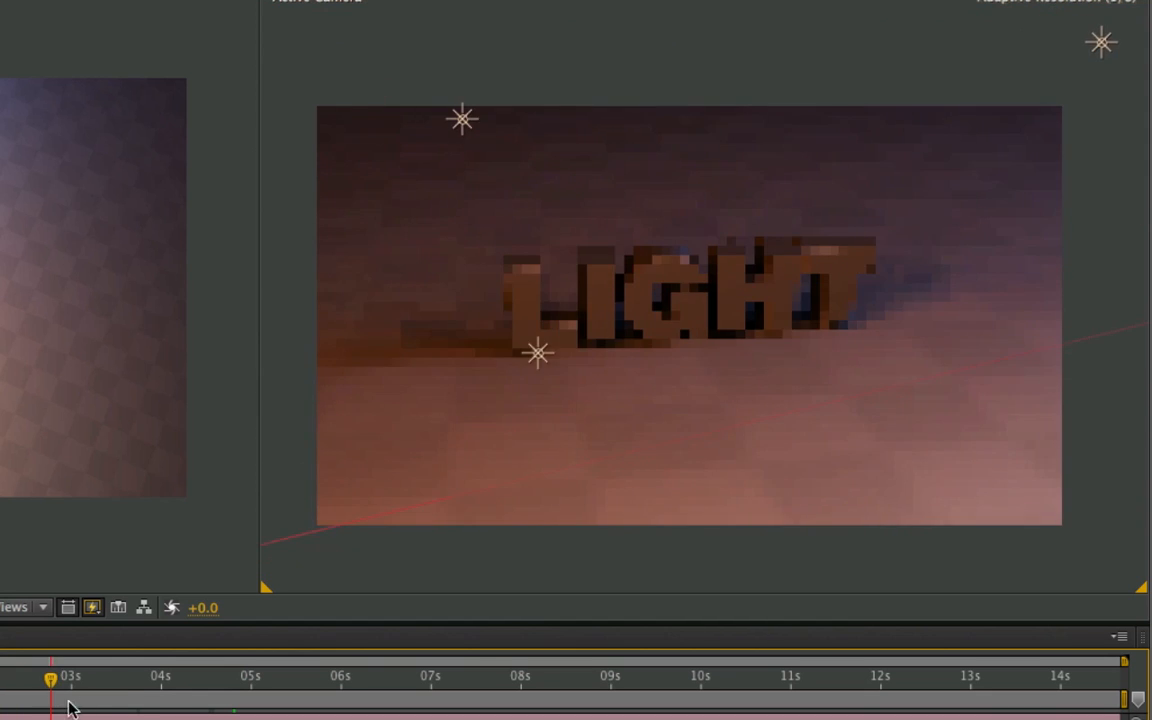
{"action": "left_click", "coordinate": [164, 706]}
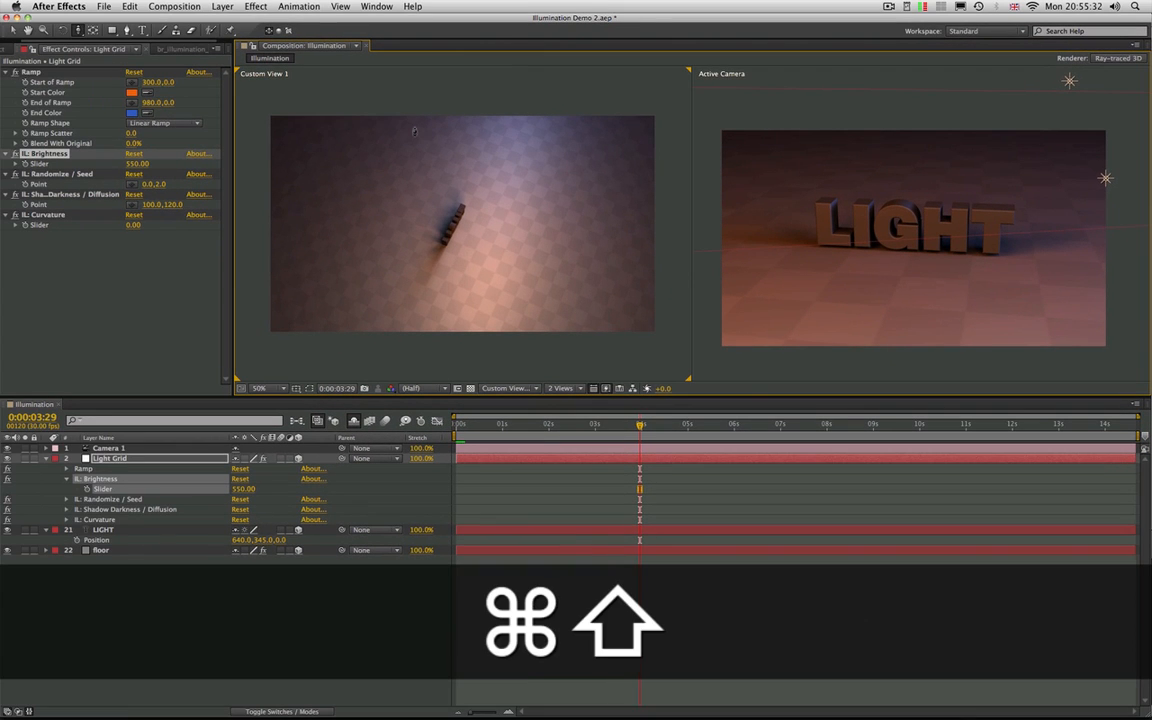
Show the layer controls again and start a new light layer of type Spot with an intensity of 100%
{"action": "key", "text": "super+shift+h"}
{"action": "left_click", "coordinate": [222, 6]}
{"action": "mouse_move", "coordinate": [230, 20]}
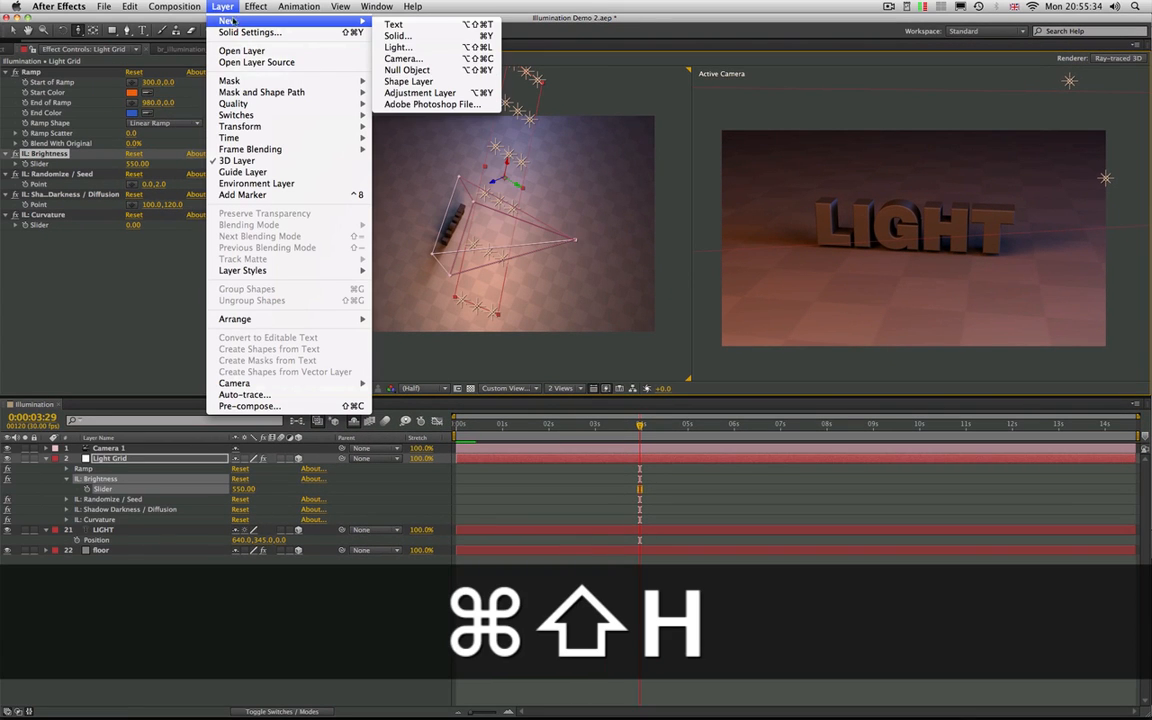
{"action": "left_click", "coordinate": [396, 47]}
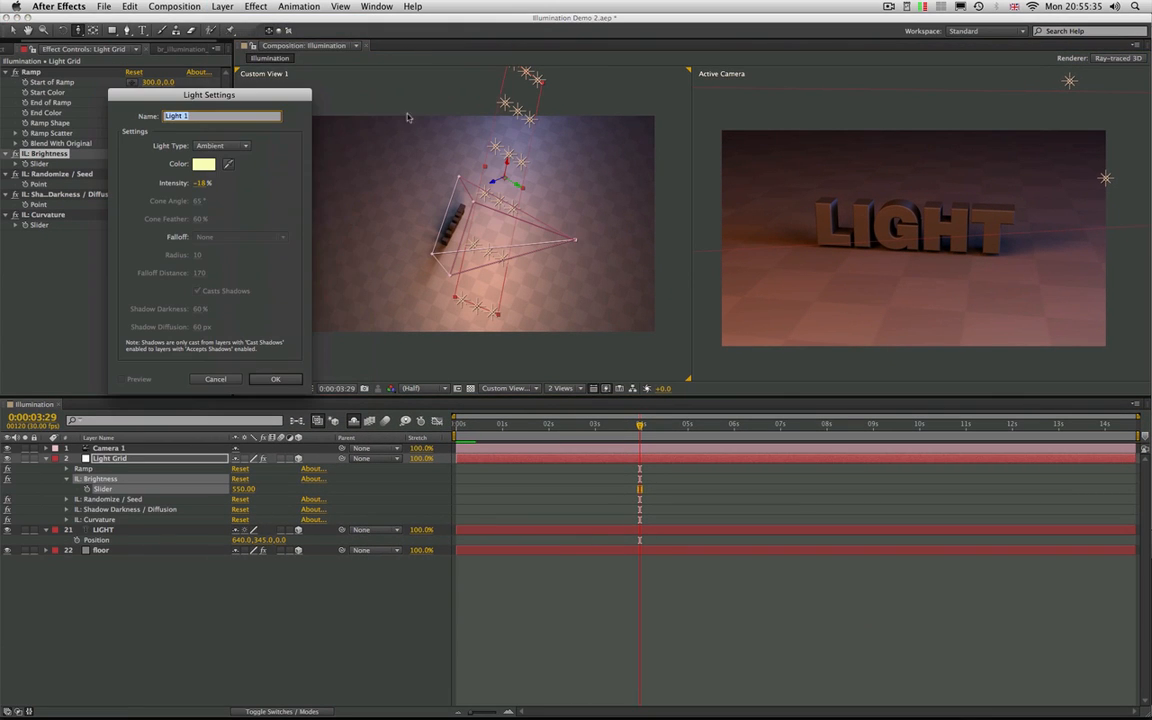
{"action": "left_click", "coordinate": [236, 149]}
{"action": "left_click", "coordinate": [196, 163]}
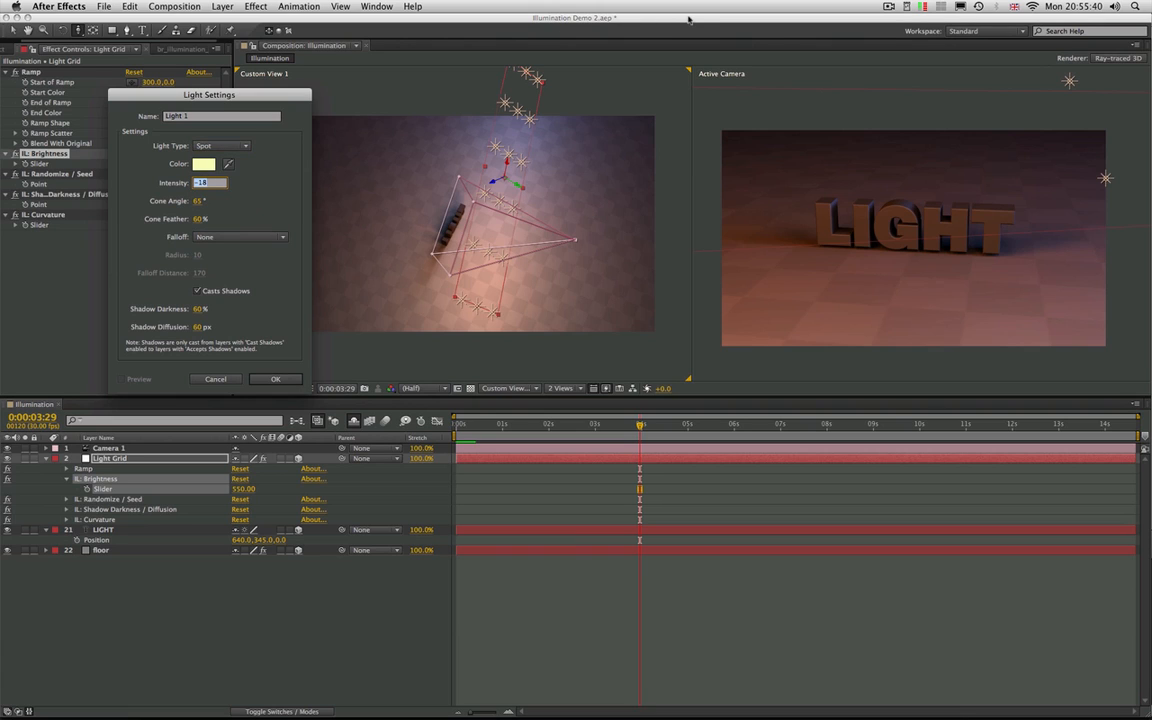
{"action": "type", "text": "100"}
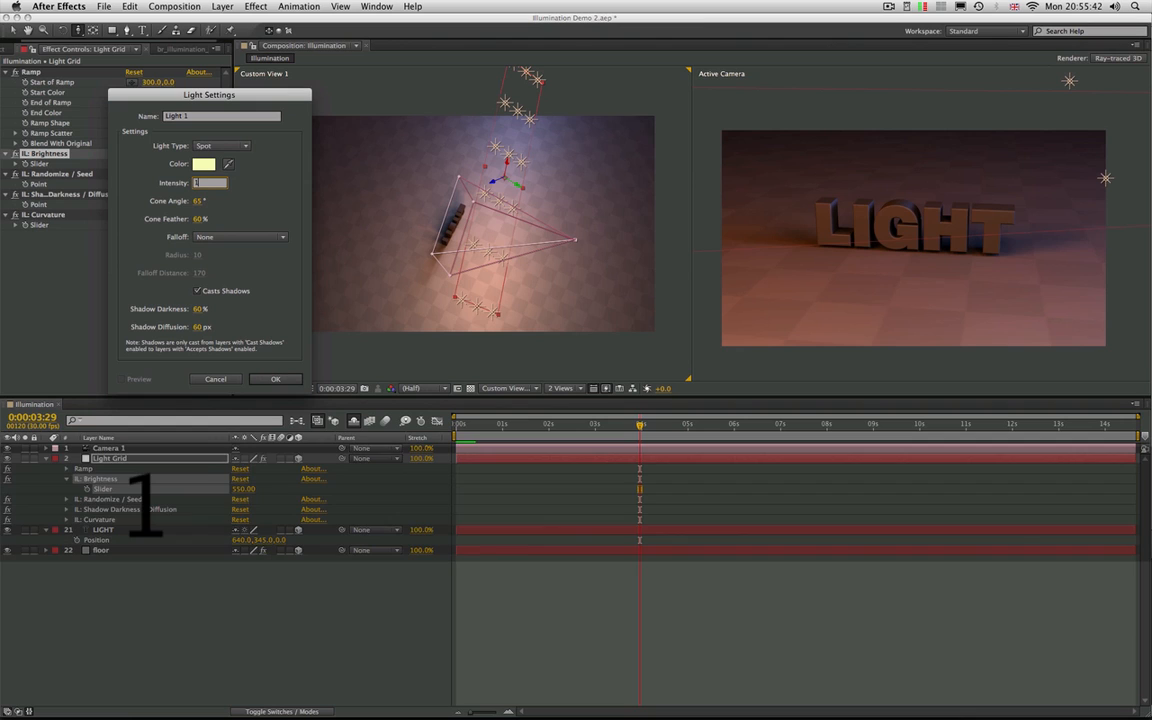
Give the new light a pale yellow colour, name it spot and create it
{"action": "left_click", "coordinate": [206, 164]}
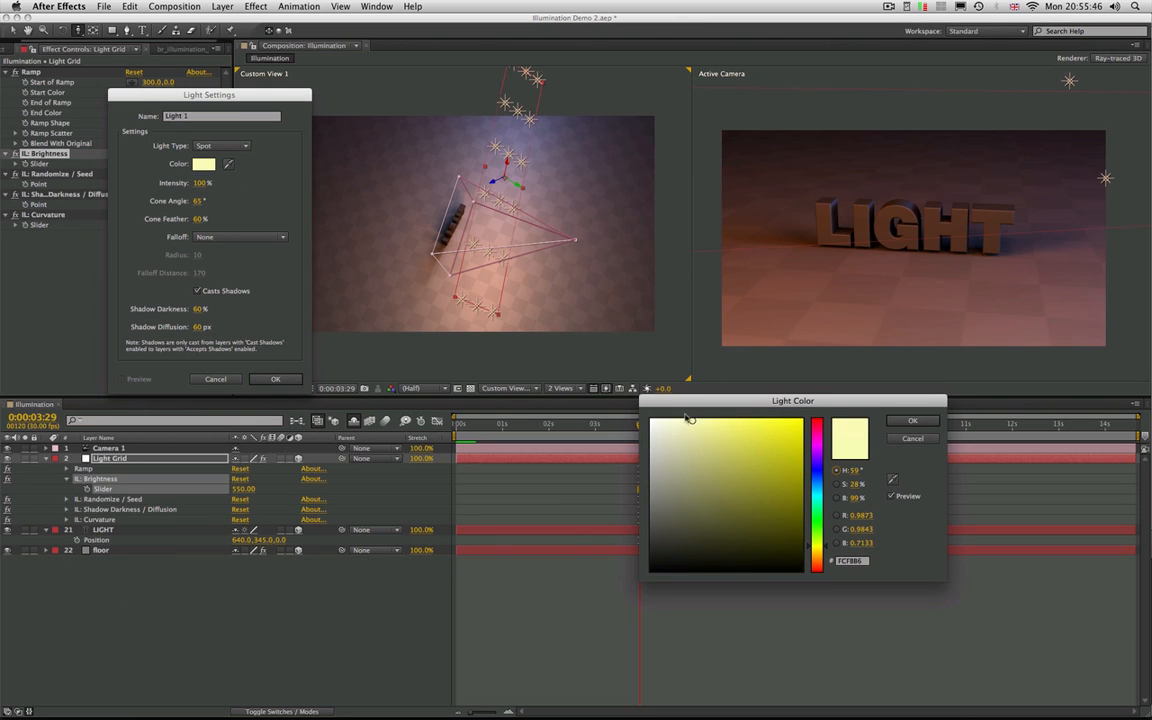
{"action": "left_click", "coordinate": [922, 421]}
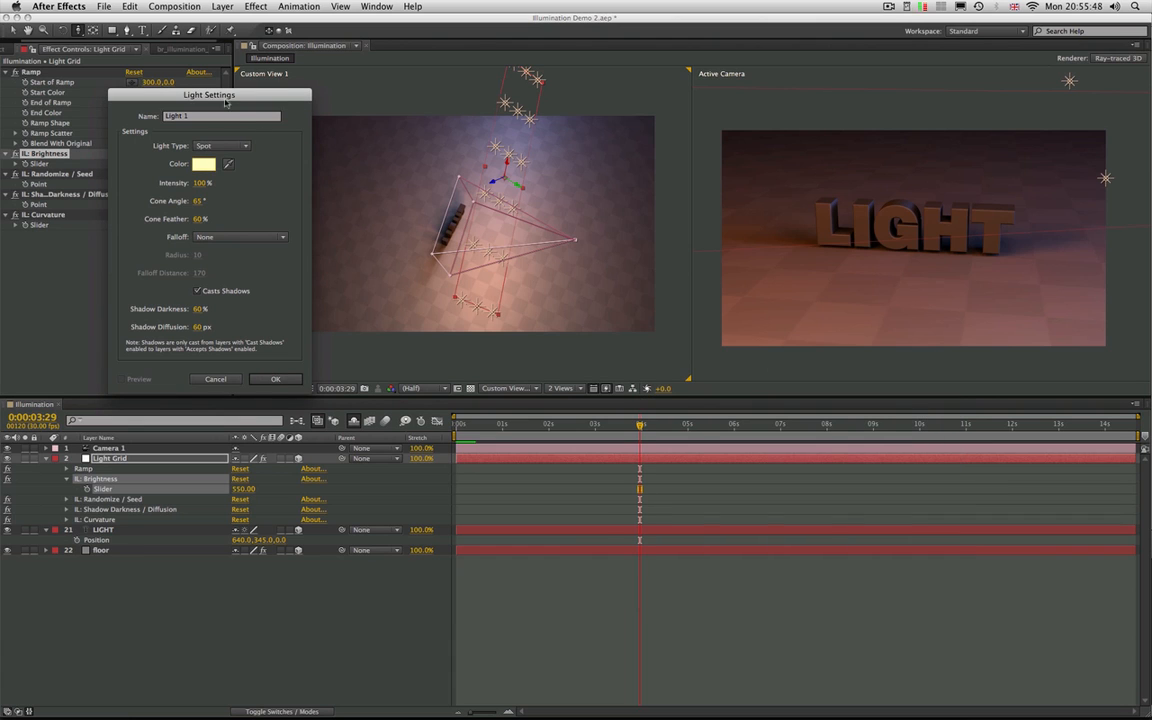
{"action": "left_click", "coordinate": [165, 117]}
{"action": "type", "text": "spot"}
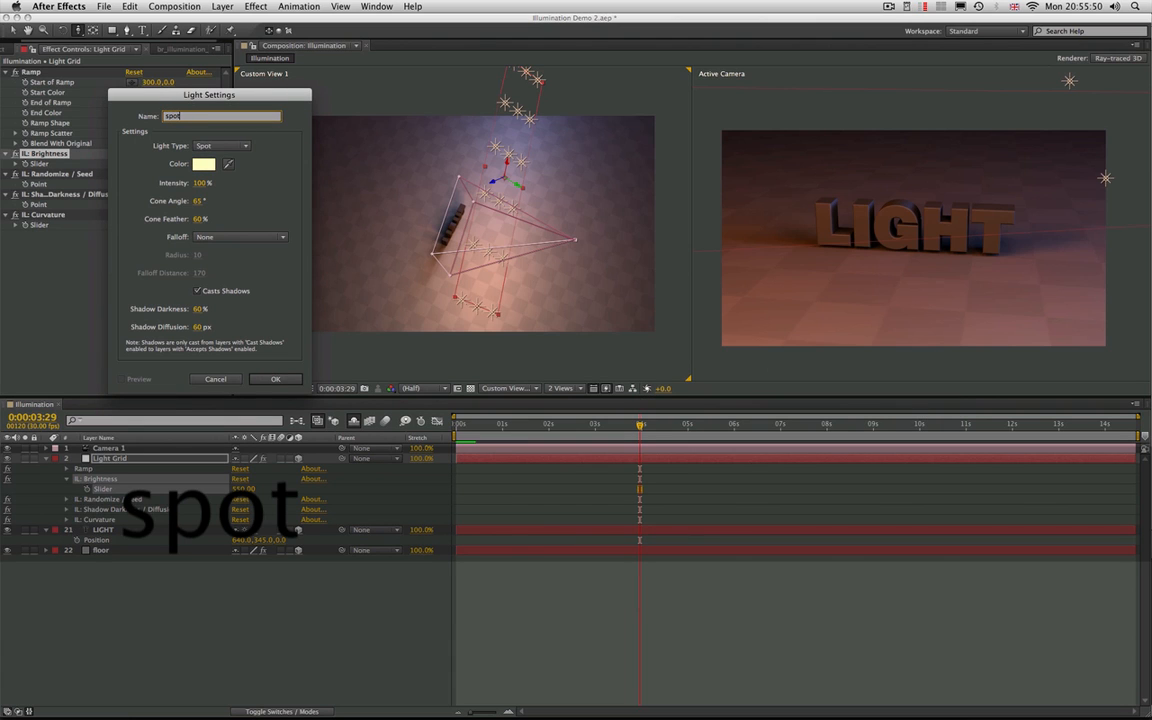
{"action": "key", "text": "Return"}
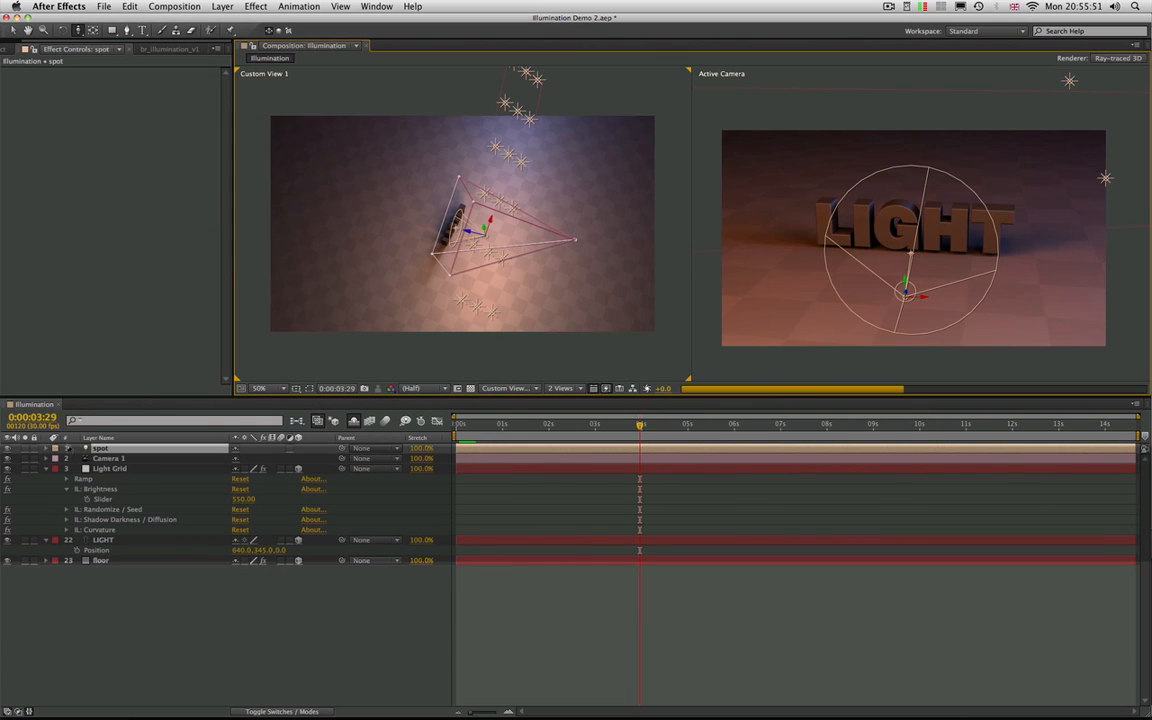
Link the spot light's Point of Interest to the LIGHT layer's Position with a pick-whipped expression
{"action": "left_click", "coordinate": [48, 448]}
{"action": "left_click", "coordinate": [56, 458]}
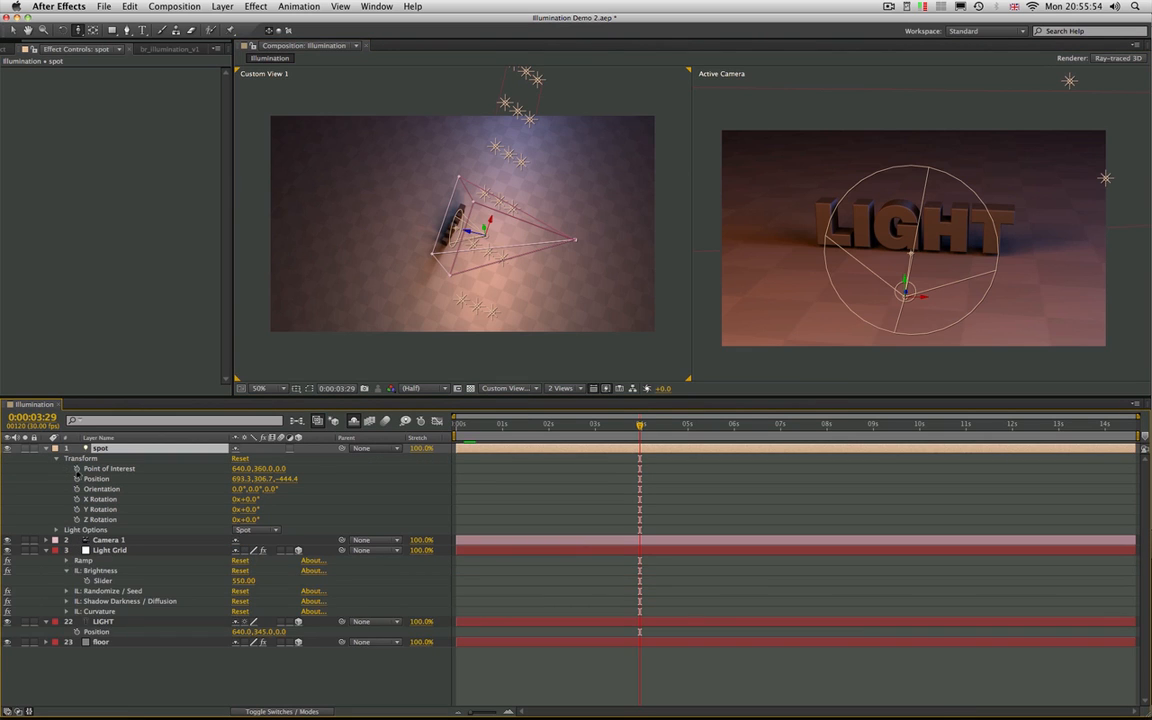
{"action": "left_click", "coordinate": [76, 468], "text": "alt"}
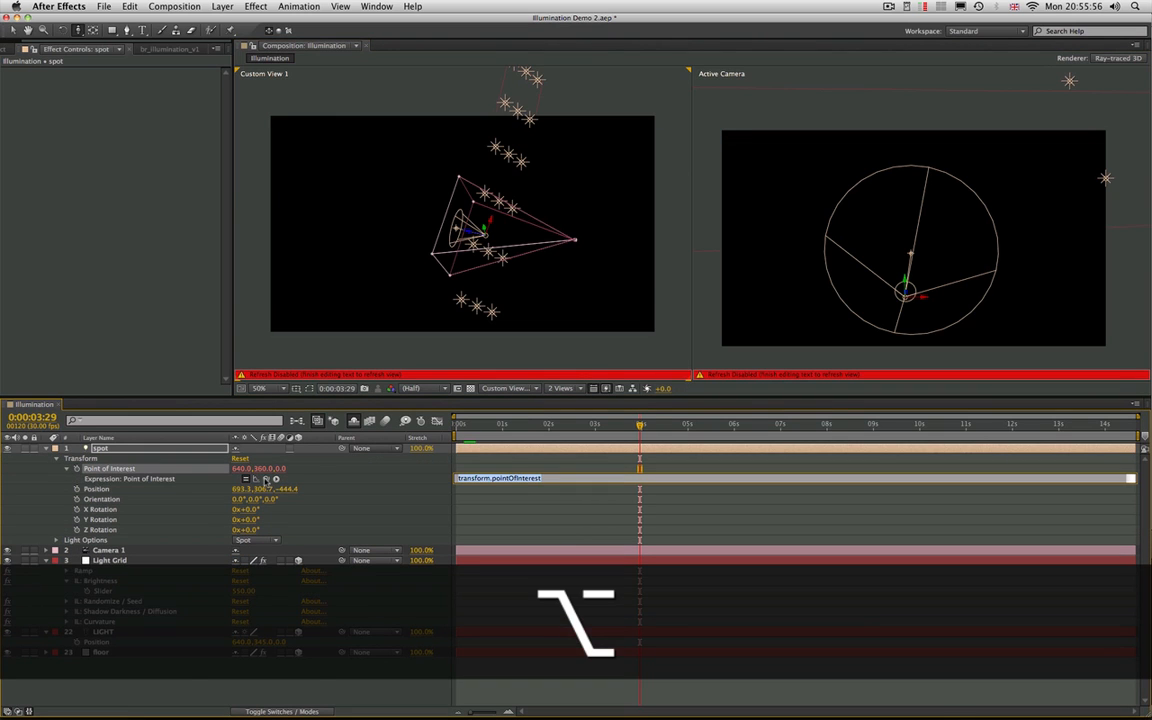
{"action": "left_click_drag", "start_coordinate": [276, 479], "coordinate": [186, 639]}
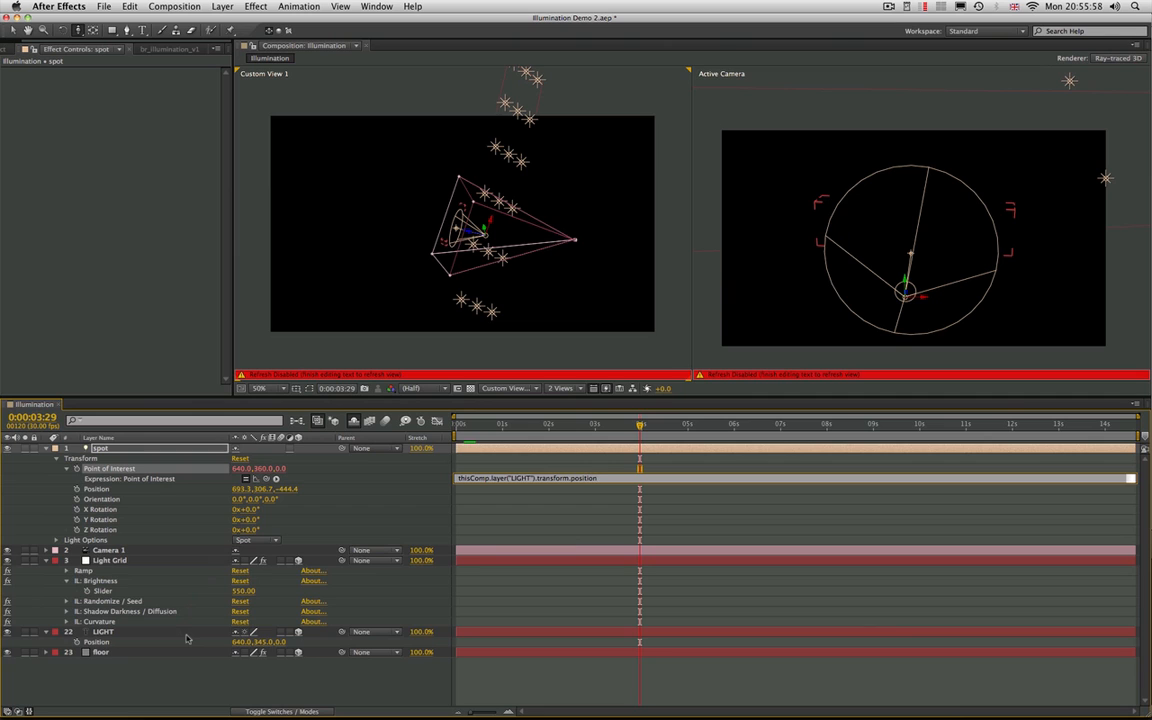
{"action": "key", "text": "KP_Enter"}
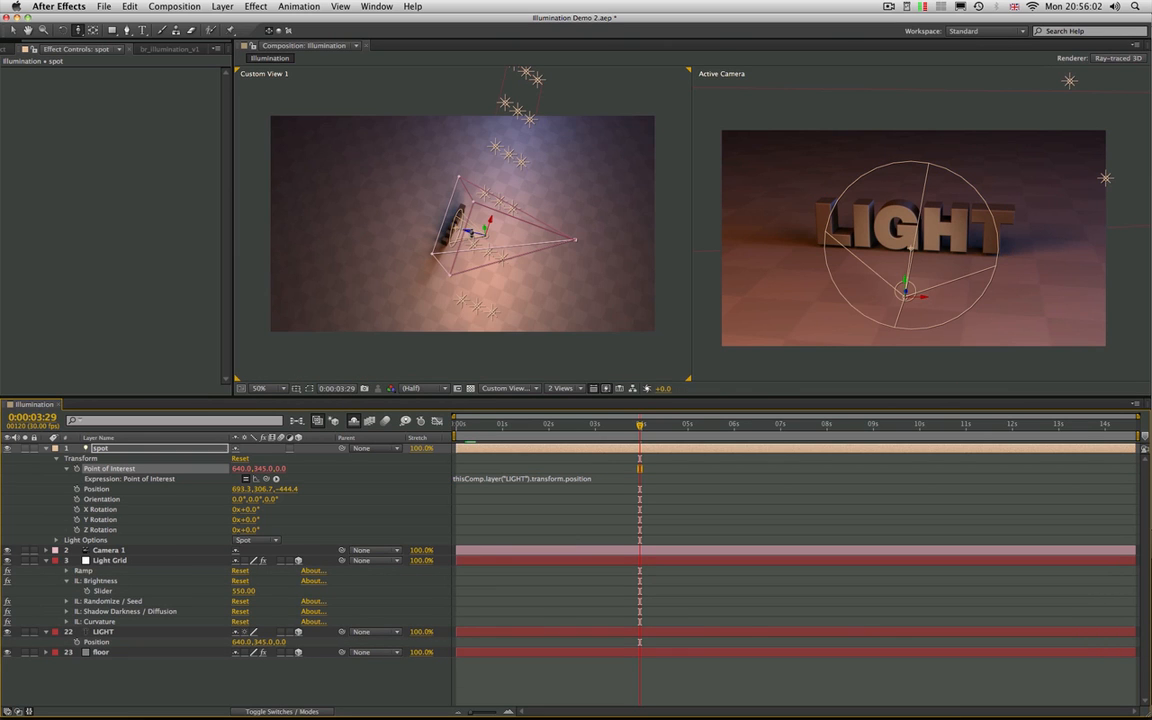
Move the spot light above the text to position 967.1, -209.7, -650.6, hide the custom view's layer controls and deselect the layer
{"action": "key", "text": "v"}
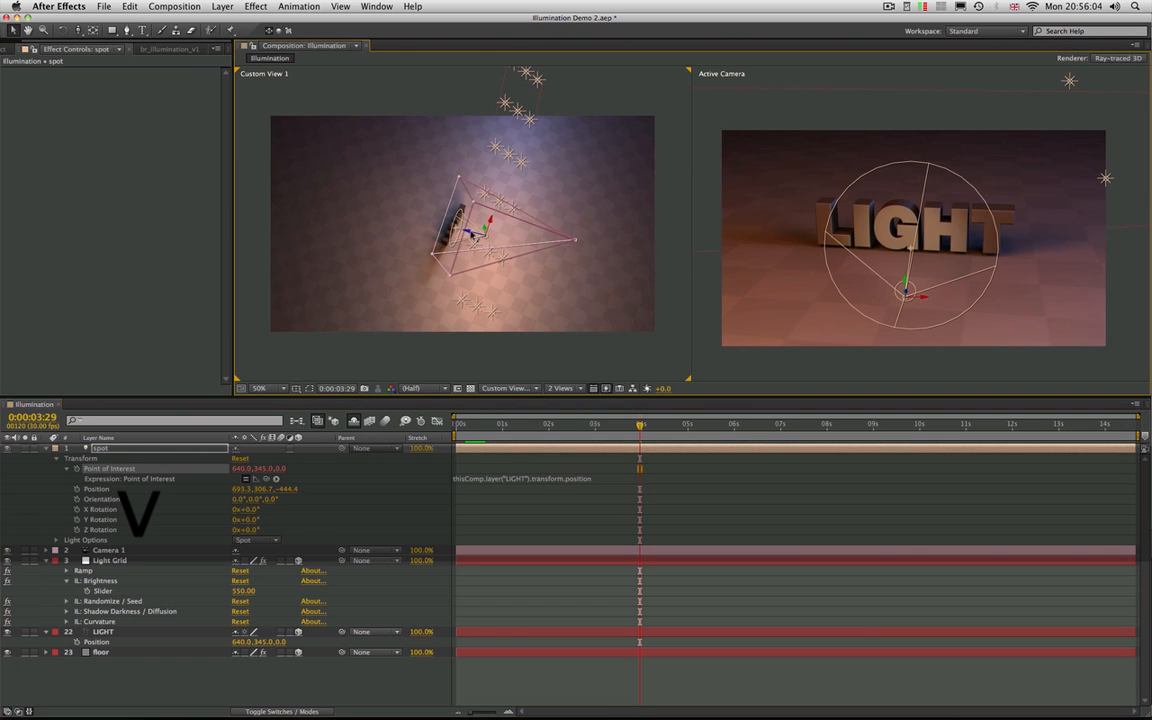
{"action": "mouse_move", "coordinate": [498, 240]}
{"action": "left_mouse_down"}
{"action": "mouse_move", "coordinate": [520, 242]}
{"action": "mouse_move", "coordinate": [507, 236]}
{"action": "left_mouse_up"}
{"action": "left_click_drag", "start_coordinate": [456, 206], "coordinate": [470, 88]}
{"action": "left_click_drag", "start_coordinate": [508, 216], "coordinate": [531, 144]}
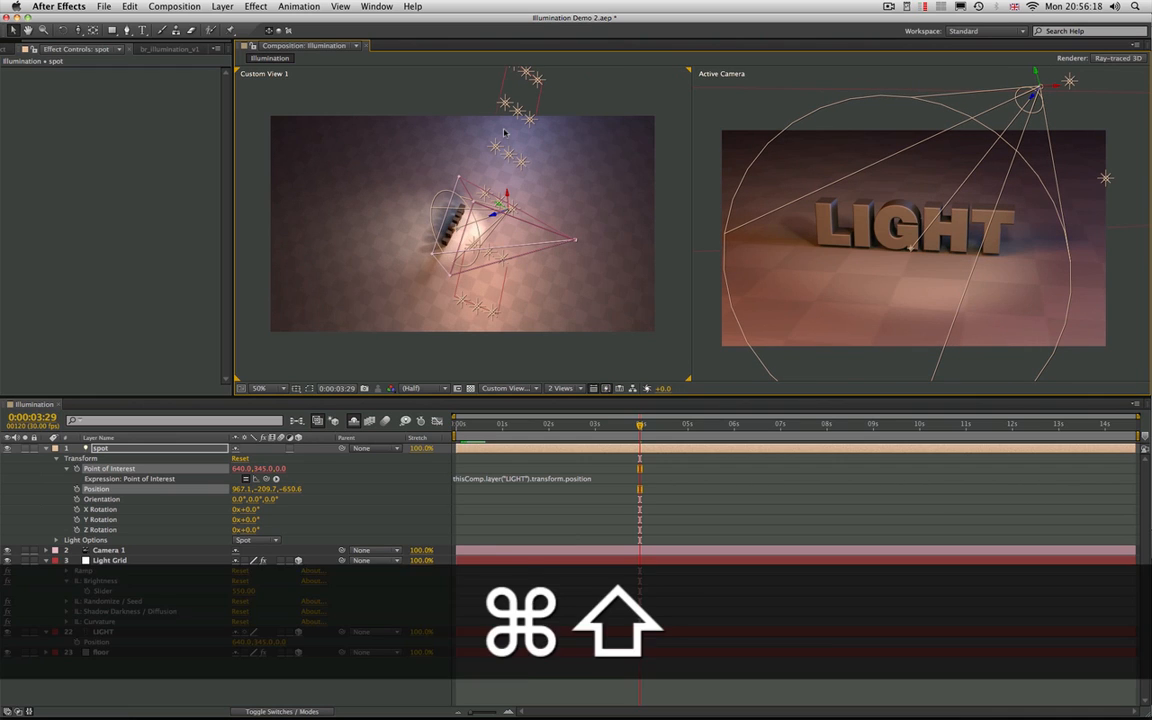
{"action": "key", "text": "super+shift+h"}
{"action": "left_click", "coordinate": [46, 449]}
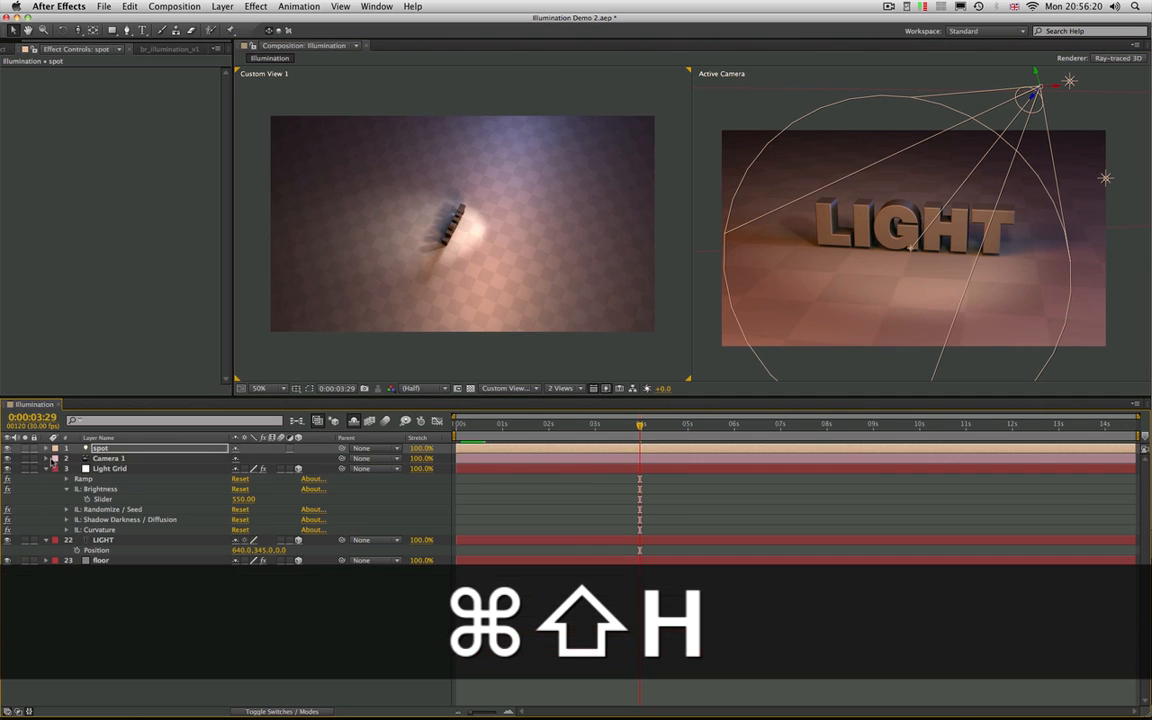
{"action": "left_click", "coordinate": [98, 604]}
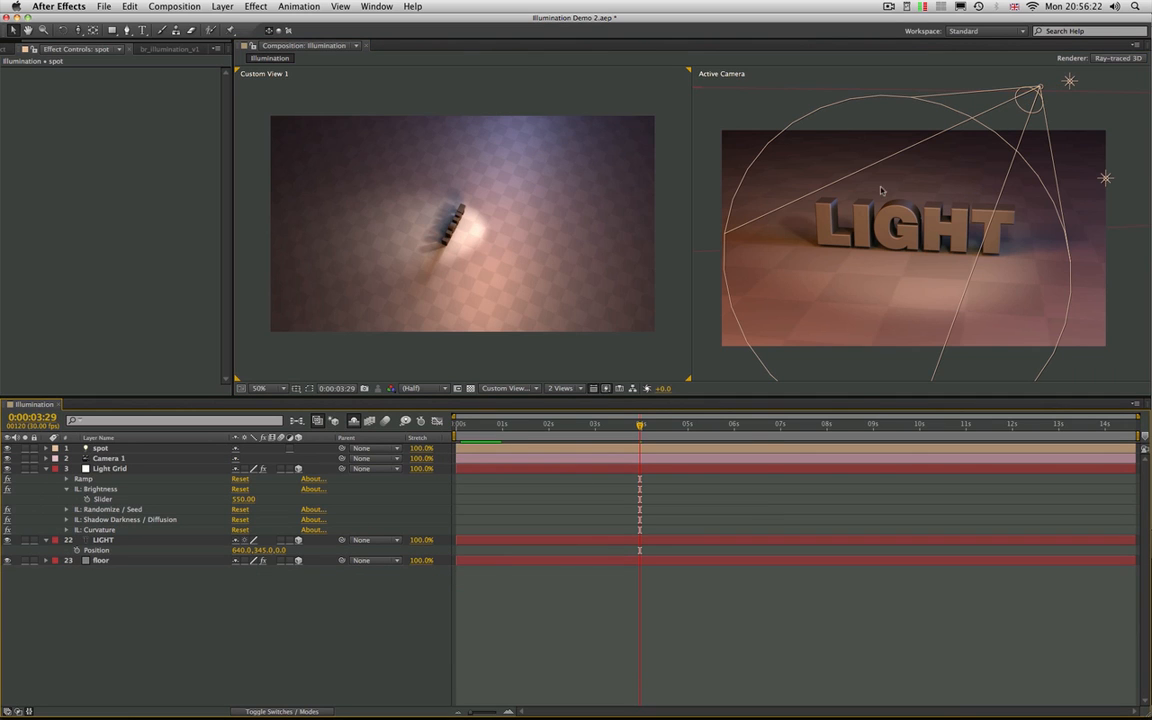
Start another new light of type Ambient and give it the pale blue colour E7E8FB
{"action": "left_click", "coordinate": [222, 6]}
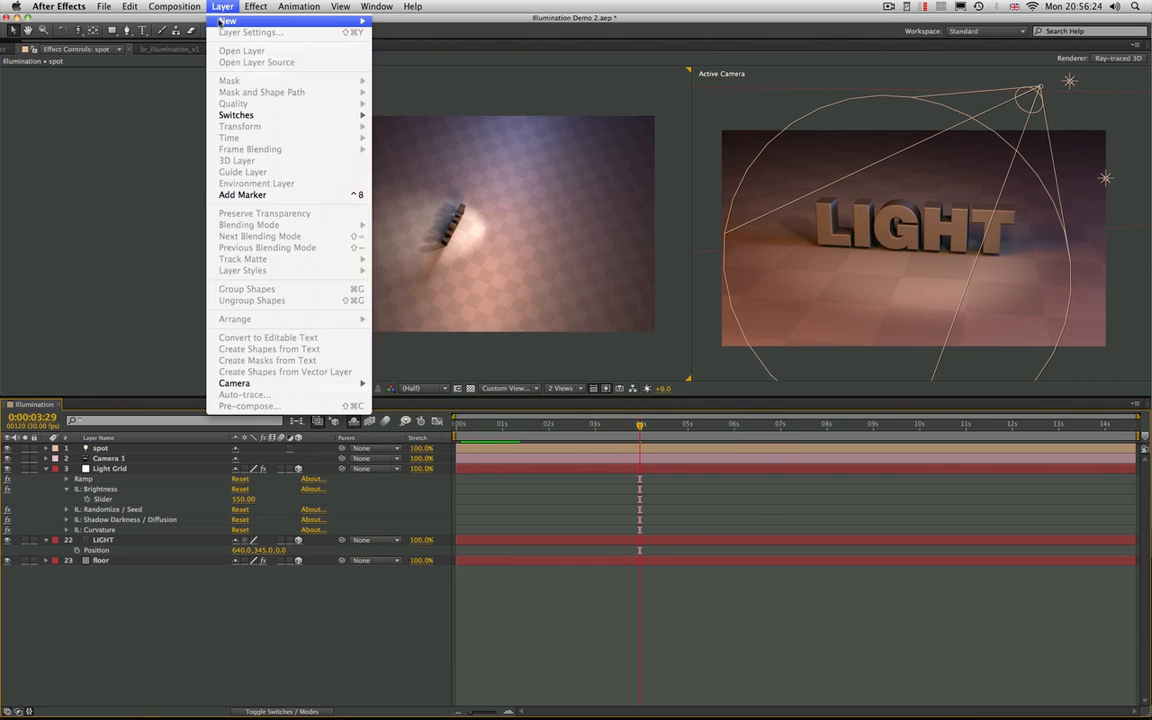
{"action": "mouse_move", "coordinate": [210, 20]}
{"action": "left_click", "coordinate": [365, 43]}
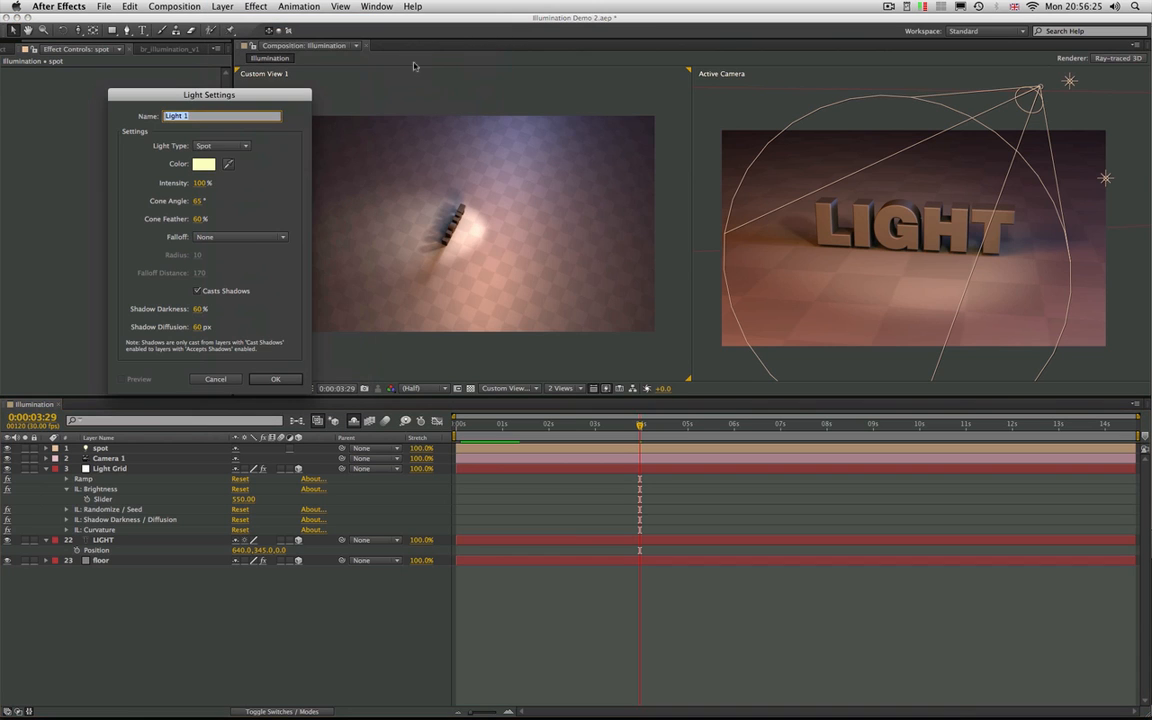
{"action": "left_click", "coordinate": [232, 147]}
{"action": "left_click", "coordinate": [212, 172]}
{"action": "left_click", "coordinate": [203, 163]}
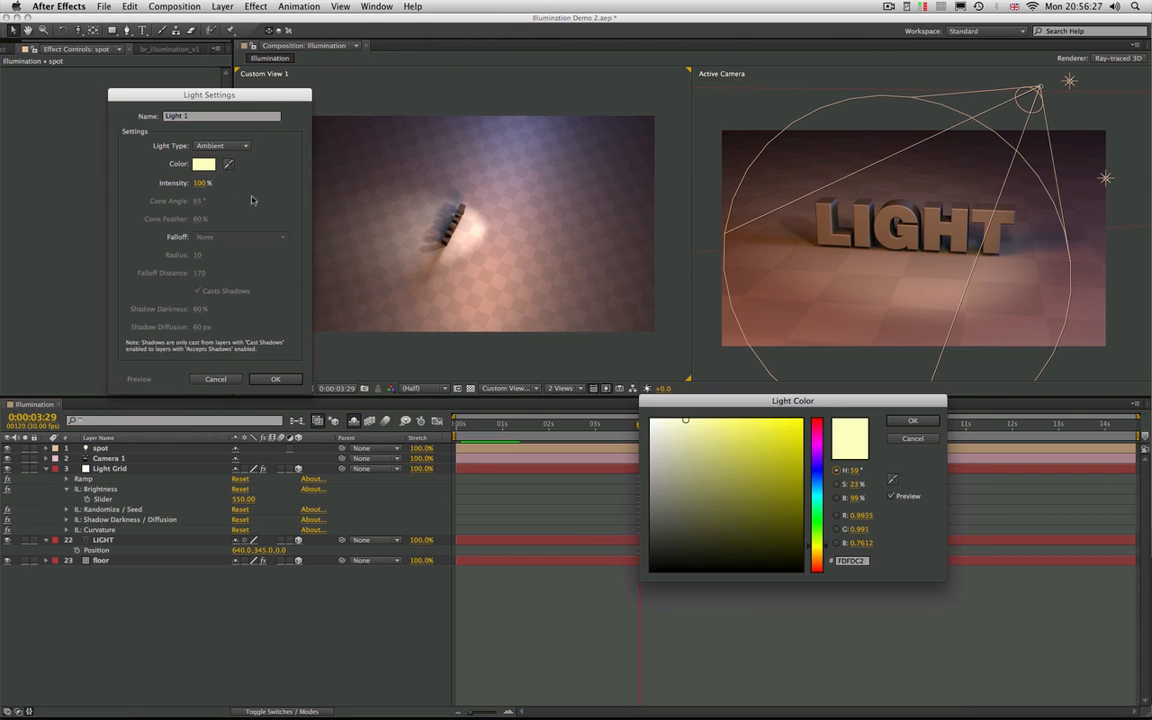
{"action": "left_click", "coordinate": [809, 456]}
{"action": "left_click_drag", "start_coordinate": [669, 419], "coordinate": [664, 421]}
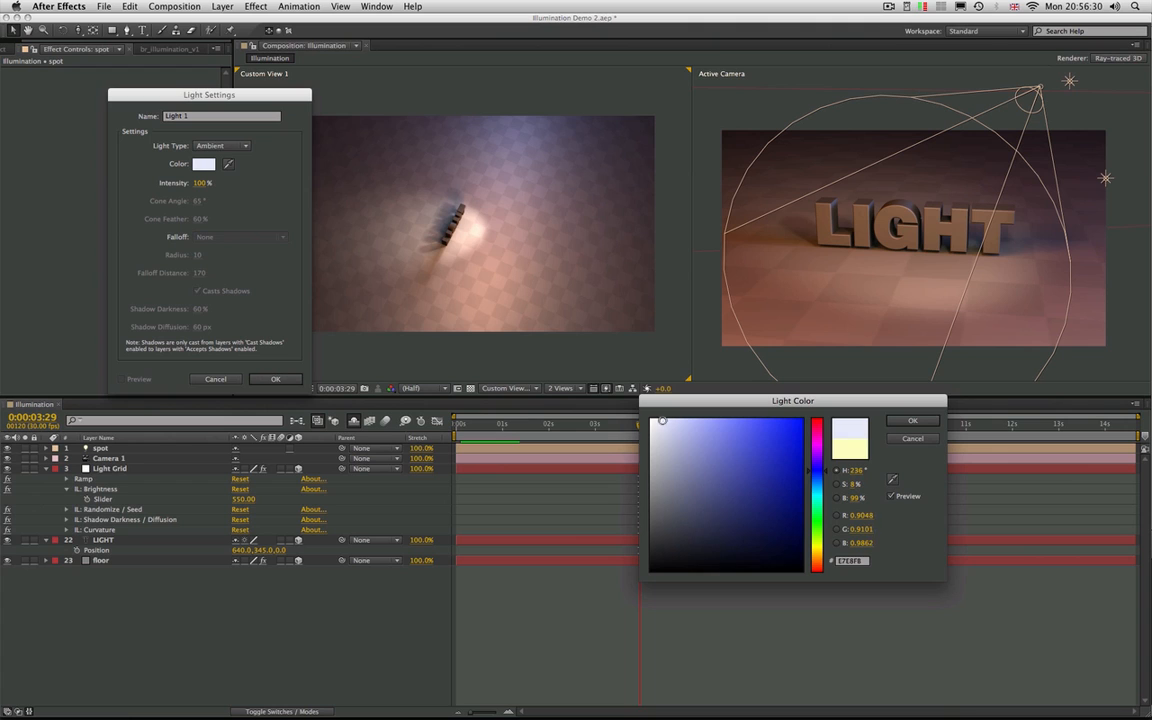
{"action": "left_click", "coordinate": [911, 421]}
Set the ambient light's intensity to 25% and create it
{"action": "left_click", "coordinate": [200, 184]}
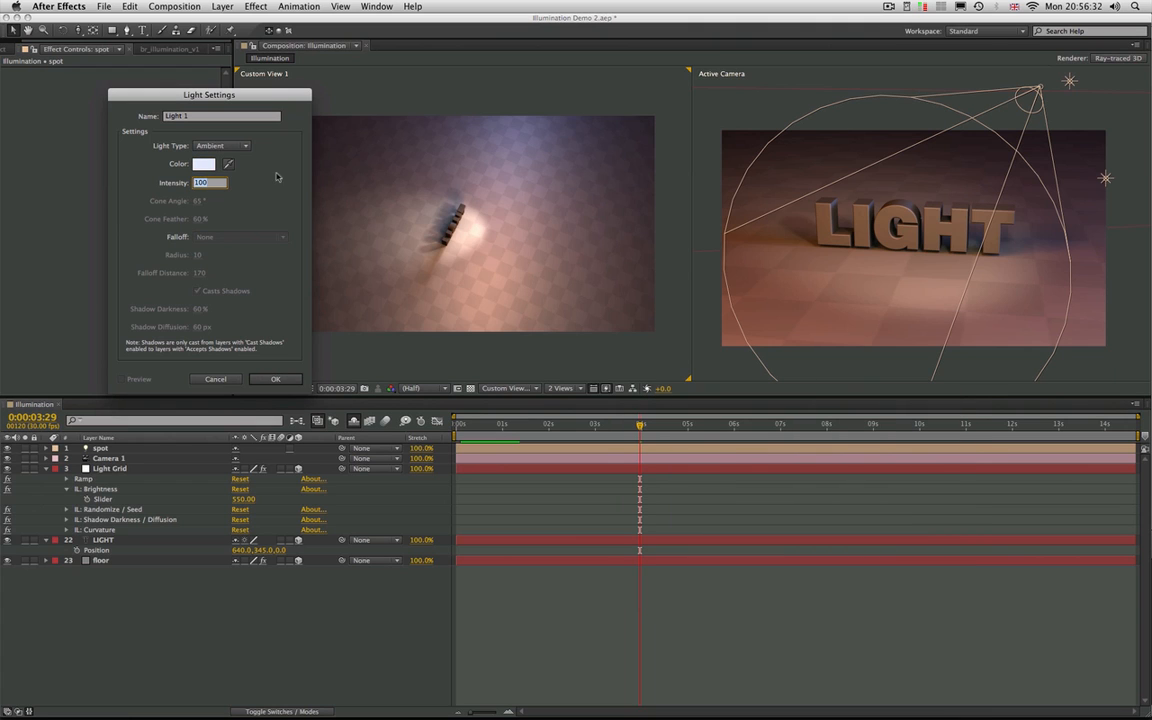
{"action": "type", "text": "25"}
{"action": "key", "text": "Return"}
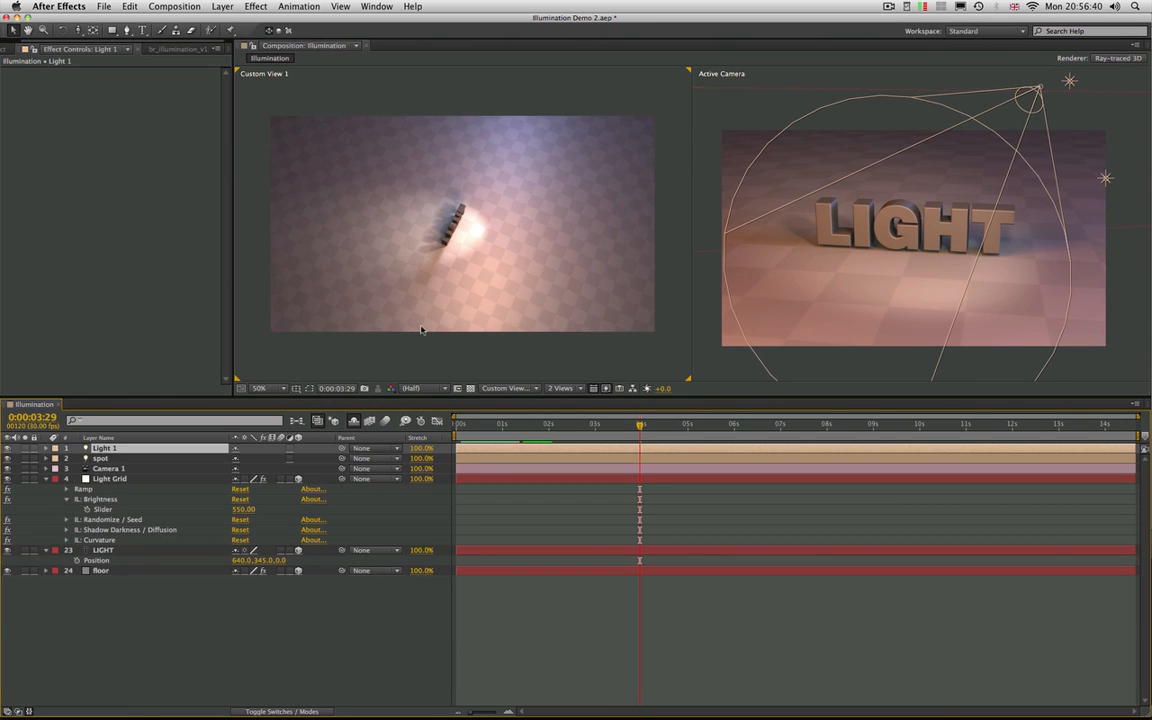
Reopen the ambient light's settings and set its intensity to -25%
{"action": "double_click", "coordinate": [134, 450]}
{"action": "left_click", "coordinate": [199, 184]}
{"action": "type", "text": "-25"}
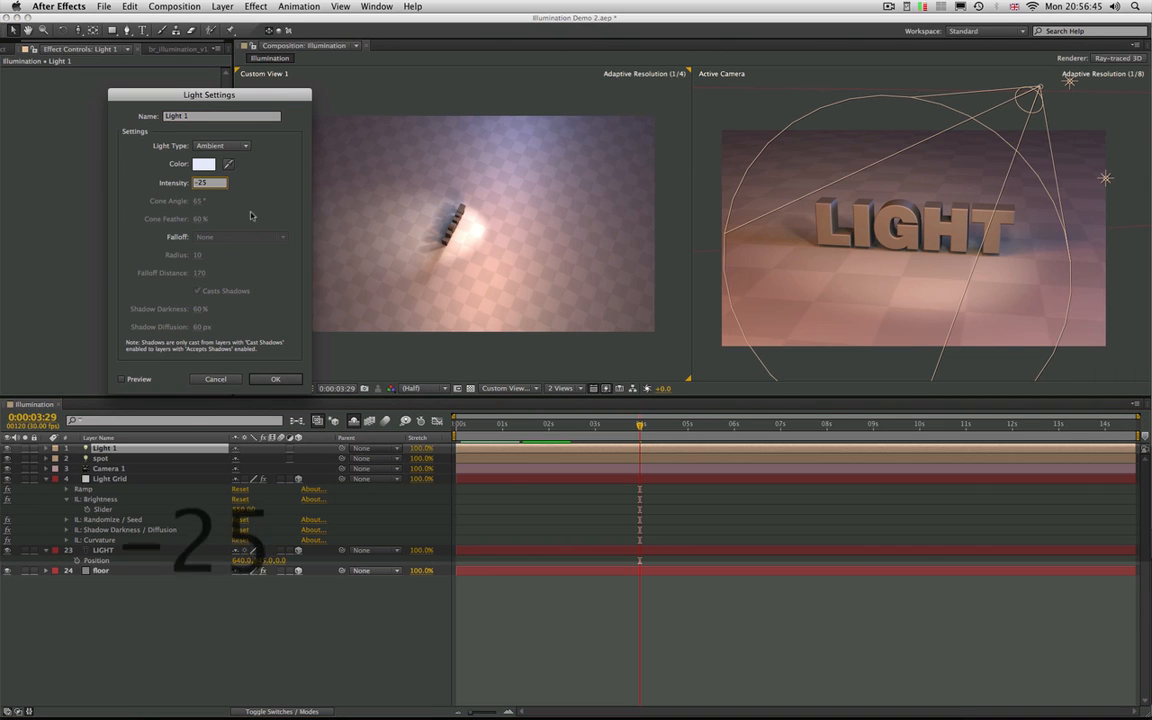
Change the ambient light's colour to the light green CCFD95 and apply the light settings
{"action": "left_click", "coordinate": [203, 164]}
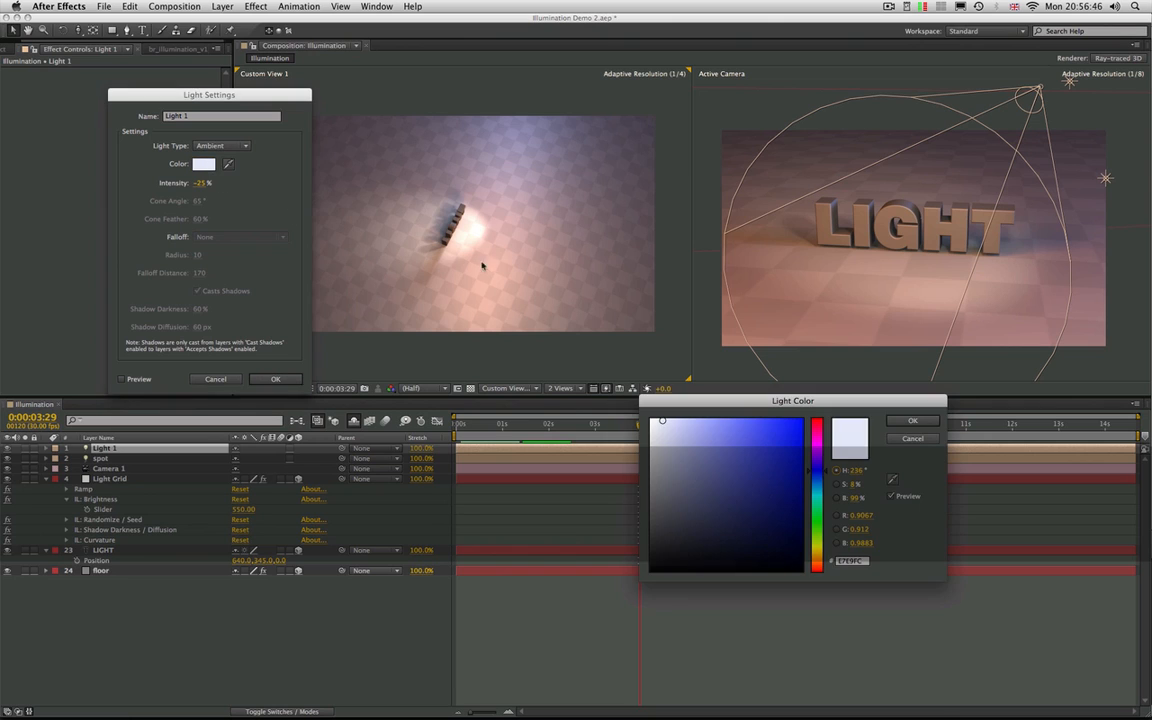
{"action": "left_click", "coordinate": [818, 536]}
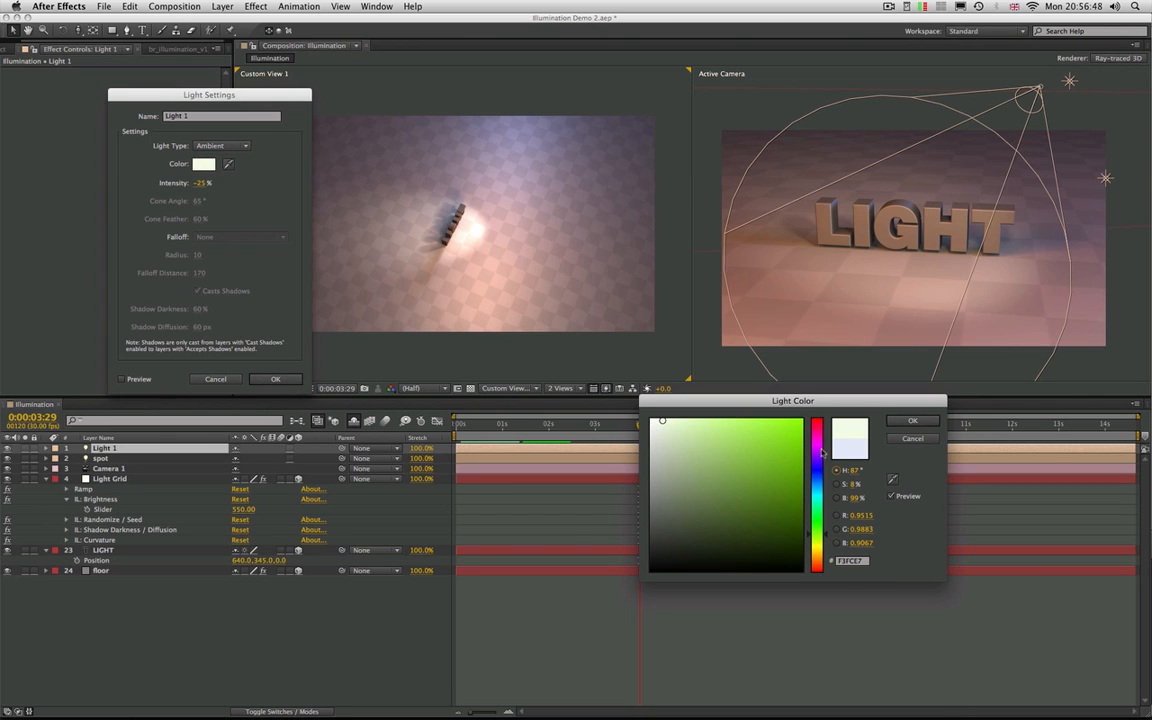
{"action": "left_click_drag", "start_coordinate": [822, 540], "coordinate": [822, 533]}
{"action": "left_click", "coordinate": [712, 420]}
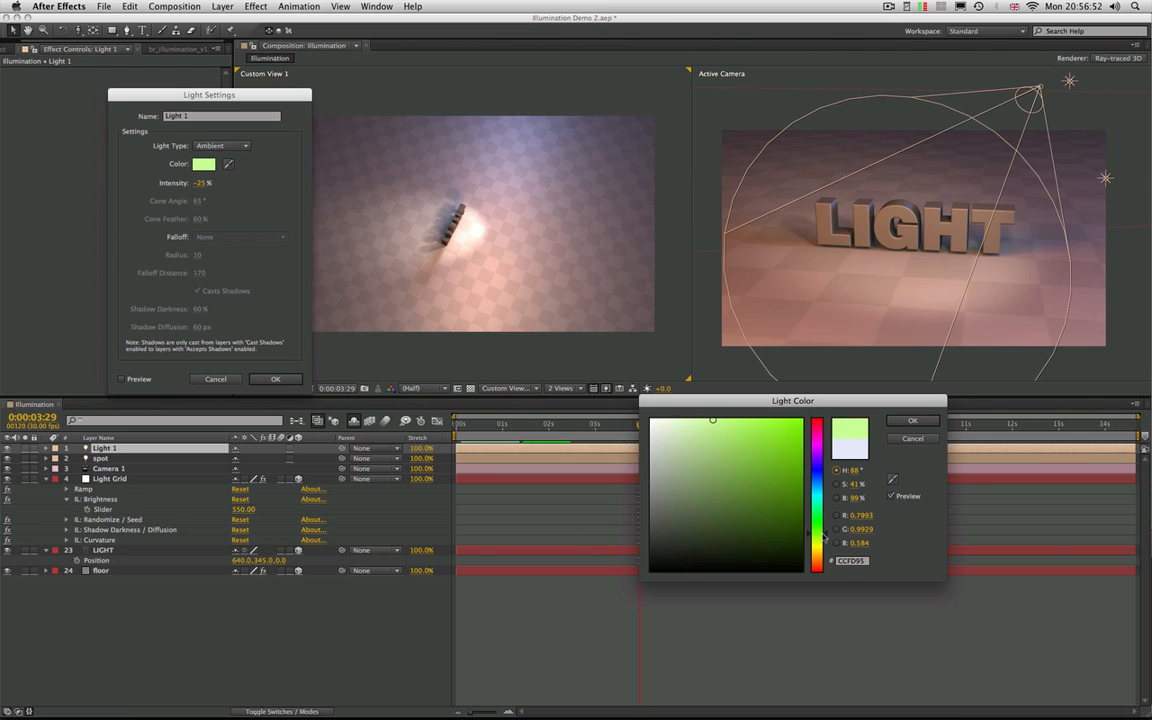
{"action": "left_click", "coordinate": [915, 421]}
{"action": "left_click", "coordinate": [278, 380]}
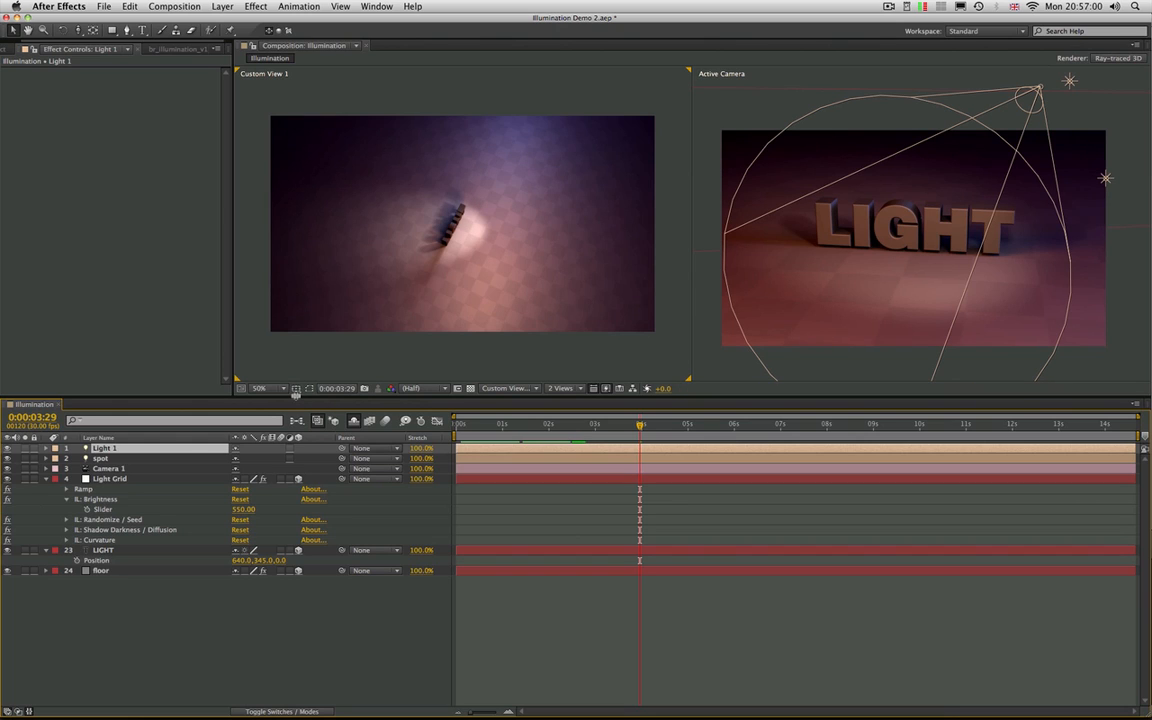
Collapse the Light Grid layer's effects and hide the layer controls in the Active Camera view
{"action": "left_click", "coordinate": [143, 610]}
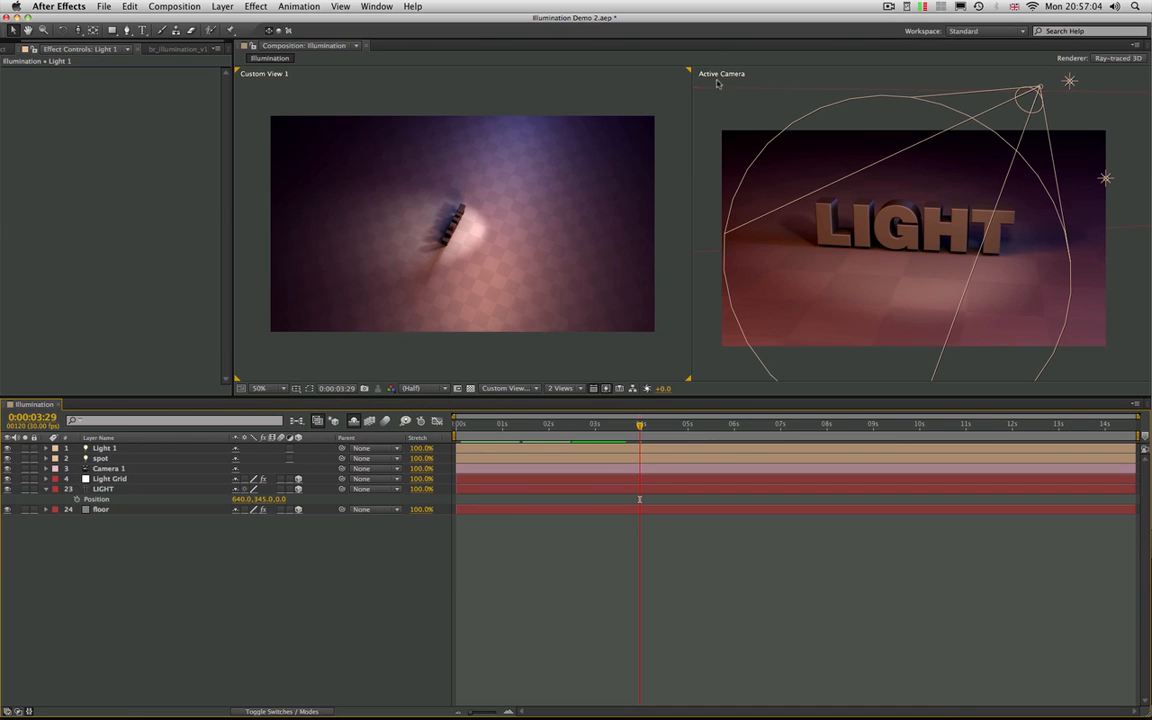
{"action": "left_click", "coordinate": [717, 78]}
{"action": "key", "text": "super+shift+h"}
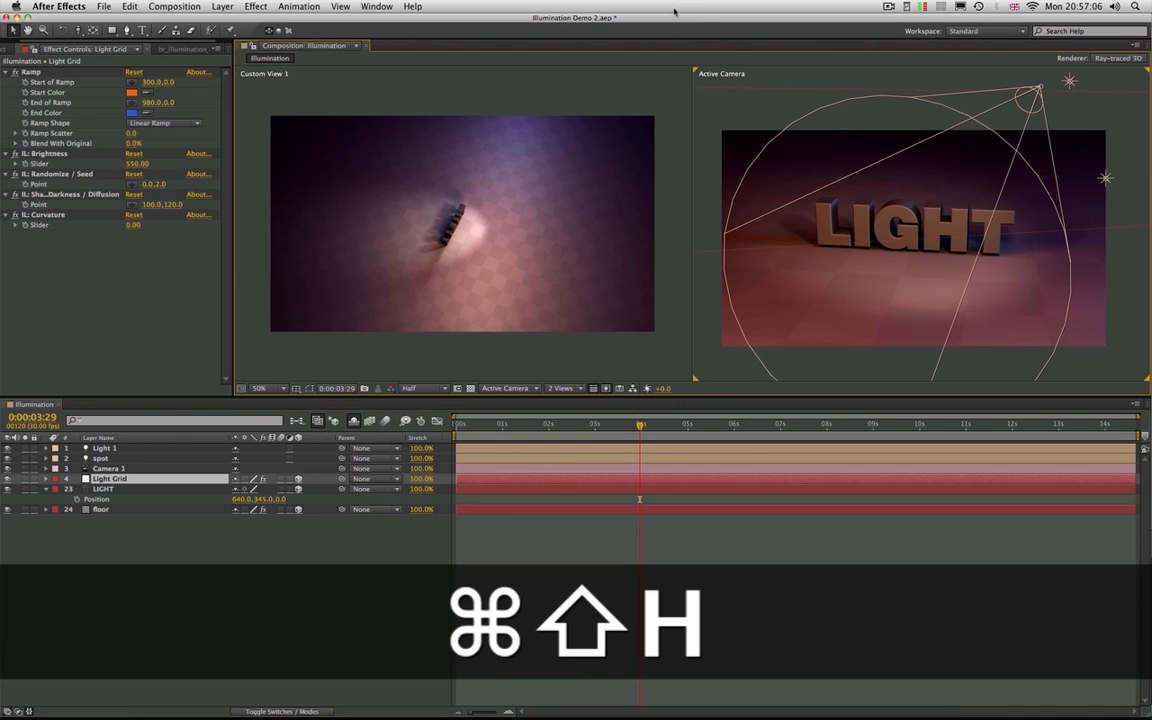
Show only the Active Camera view at 100% magnification and enlarge the composition area to fit the whole frame
{"action": "left_click", "coordinate": [556, 388]}
{"action": "left_click", "coordinate": [557, 398]}
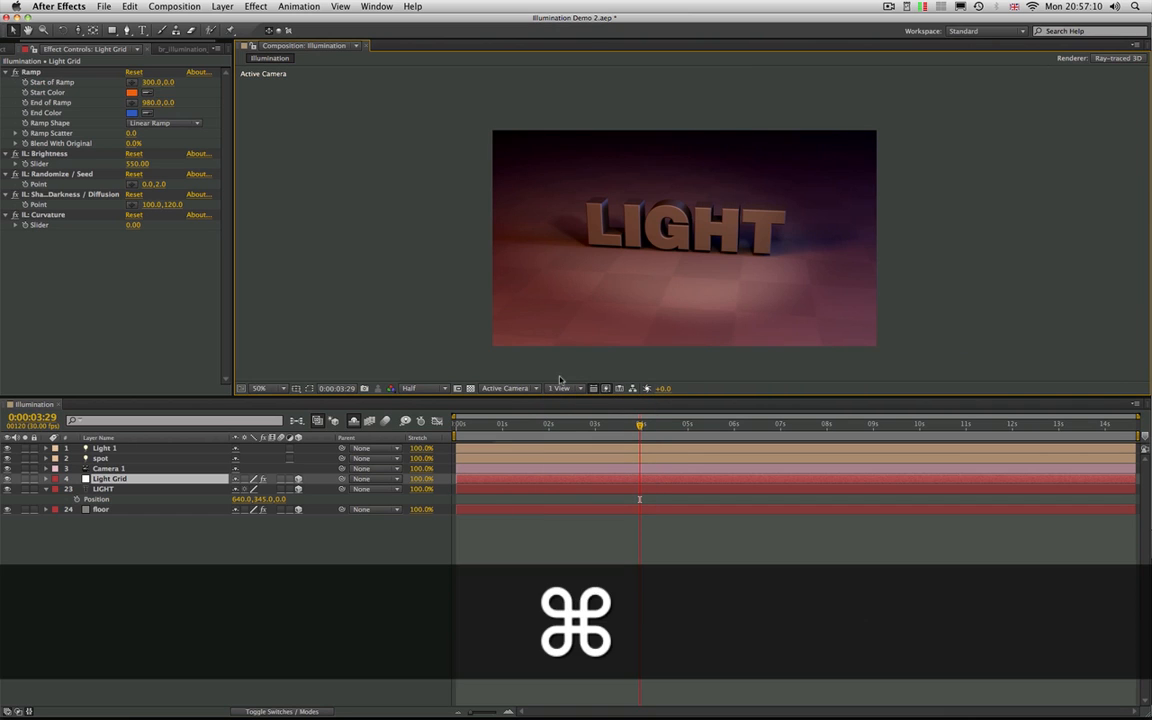
{"action": "key", "text": "super+equal"}
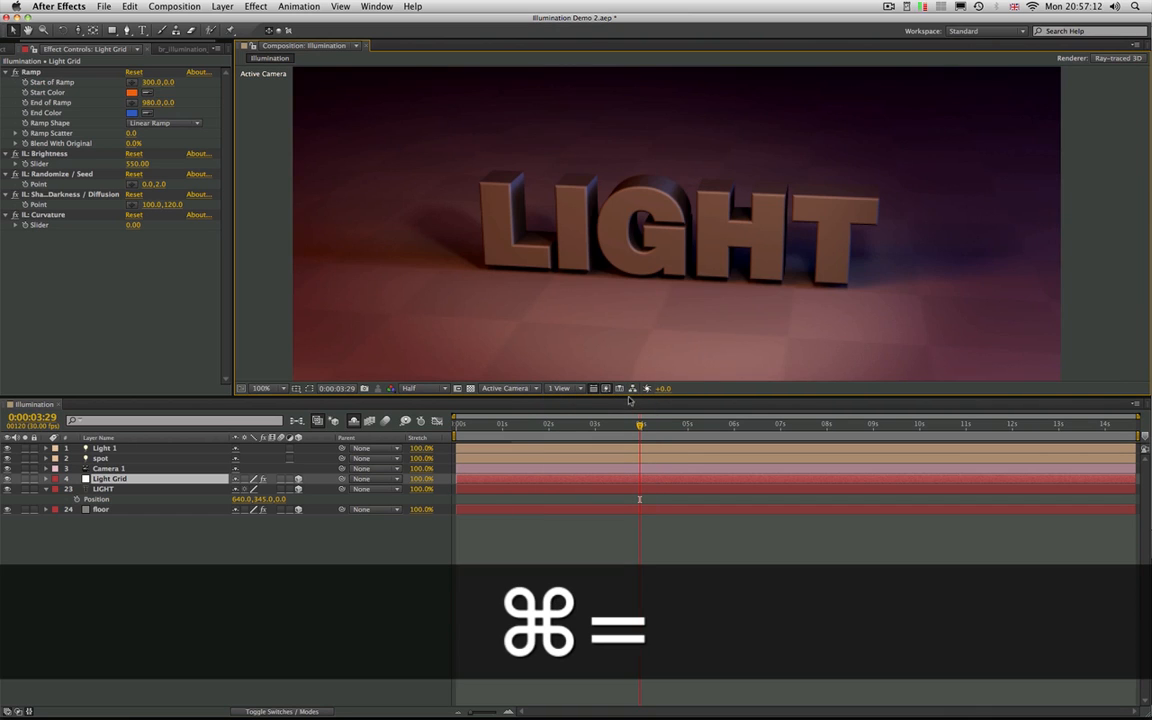
{"action": "left_click_drag", "start_coordinate": [628, 395], "coordinate": [628, 553]}
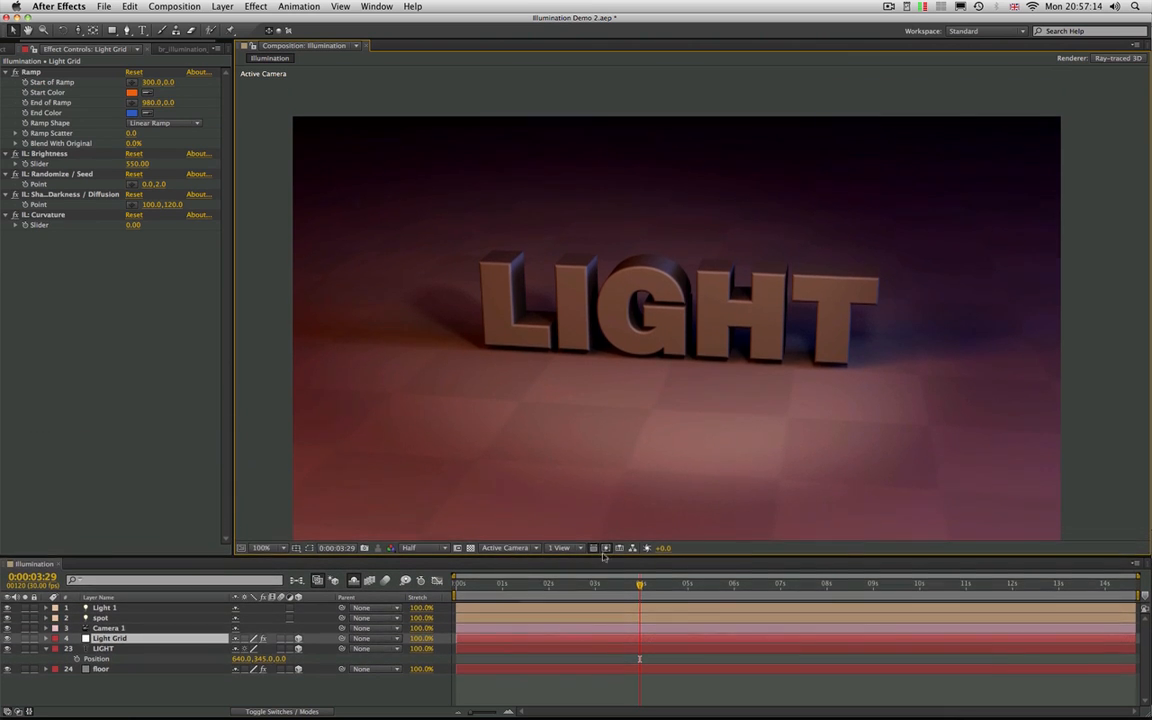
{"action": "left_click_drag", "start_coordinate": [638, 426], "coordinate": [645, 422]}
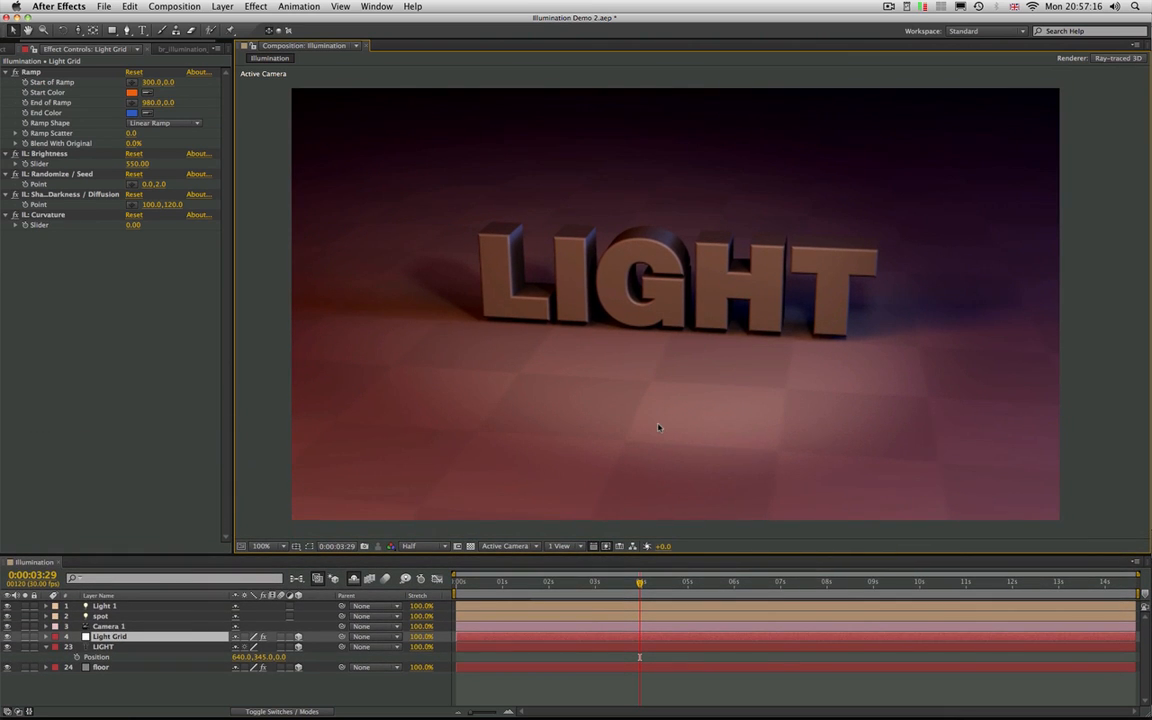
Play a RAM preview of the lit text and compare the frame with Draft 3D switched on and off
{"action": "key", "text": "0"}
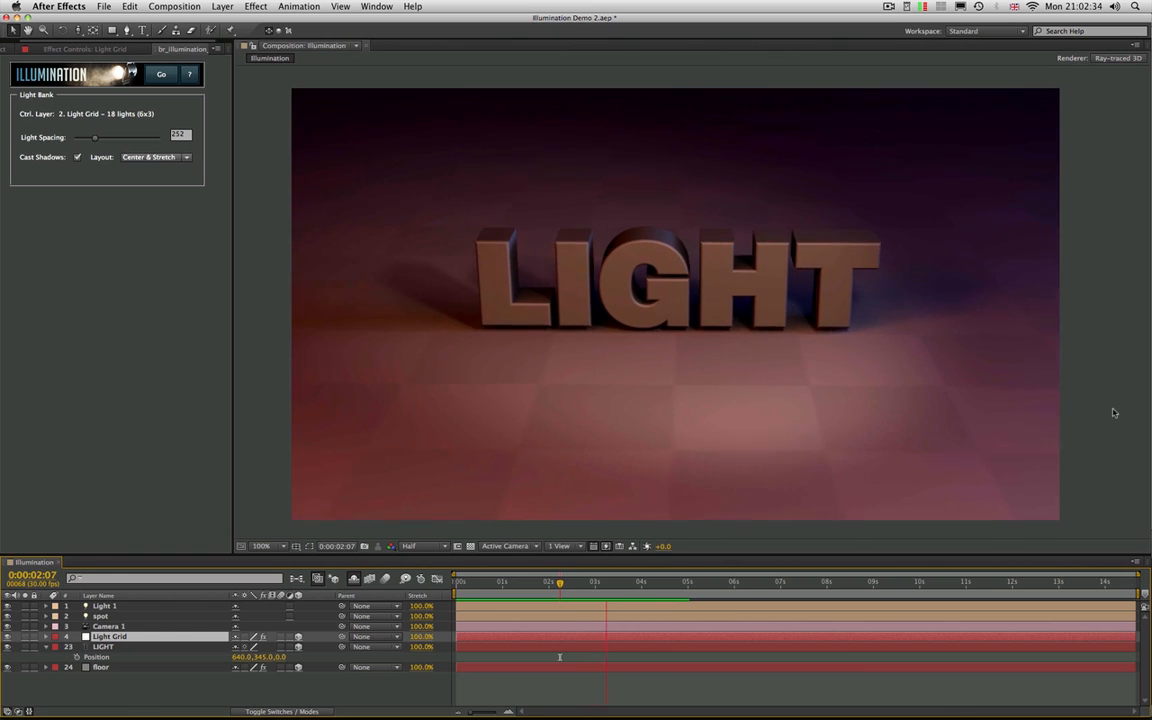
{"action": "key", "text": "space"}
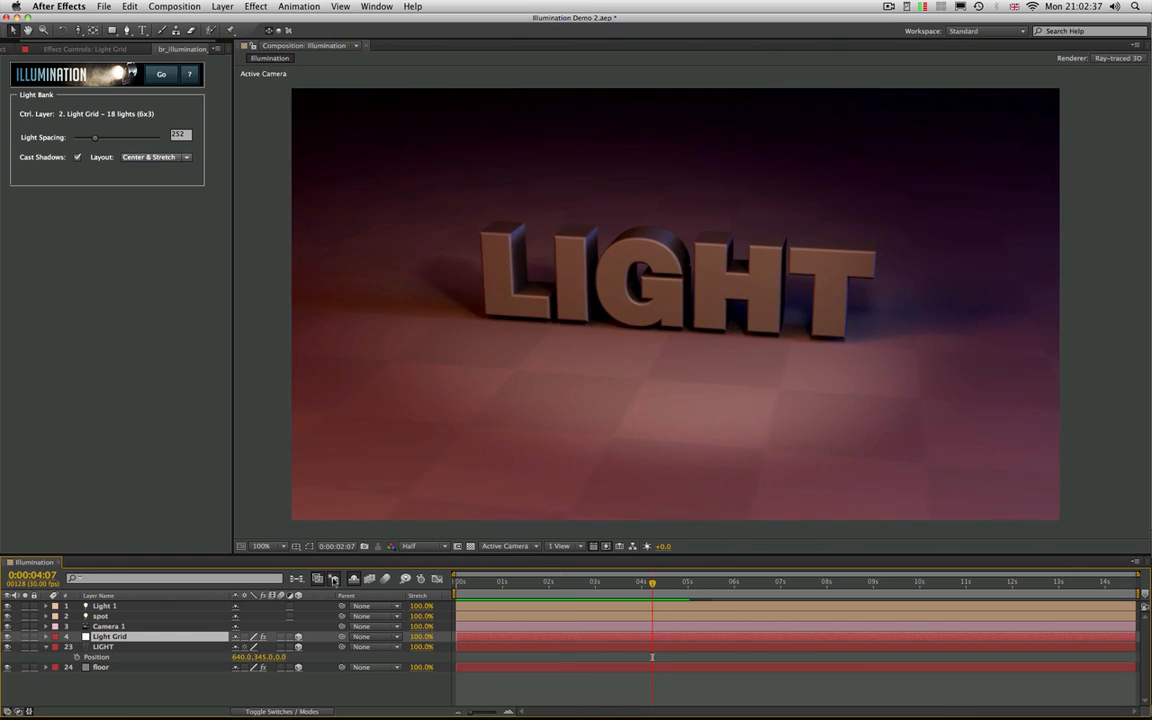
{"action": "left_click", "coordinate": [334, 580]}
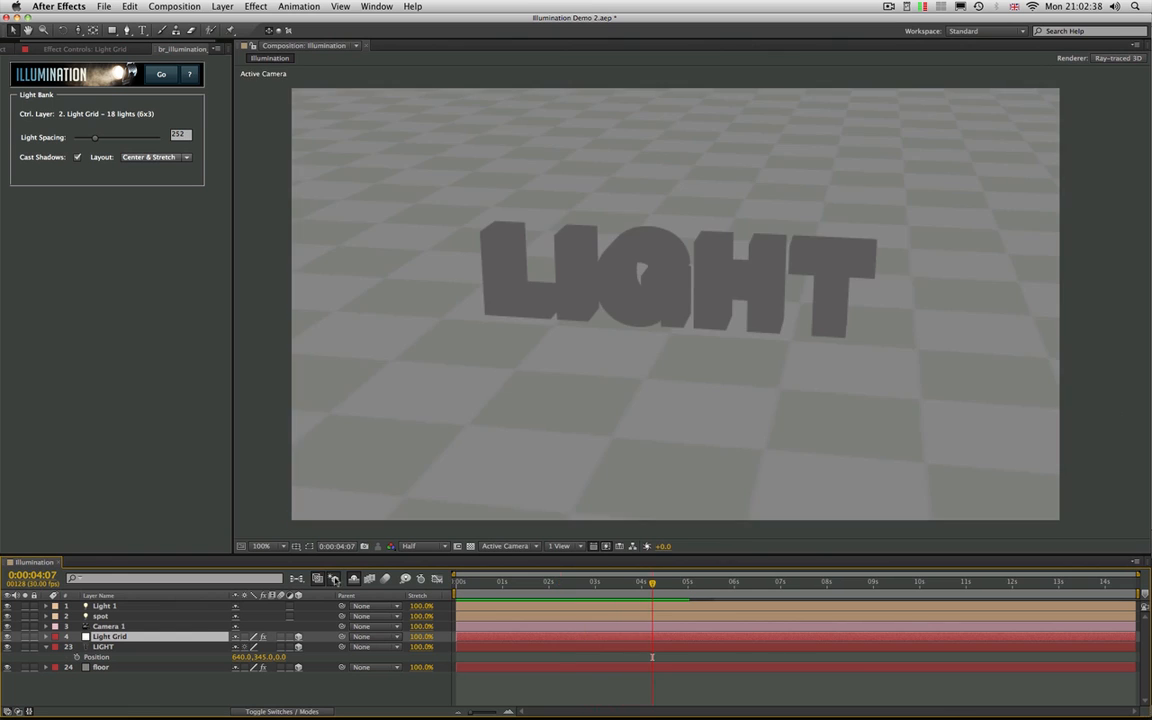
{"action": "left_click", "coordinate": [334, 580]}
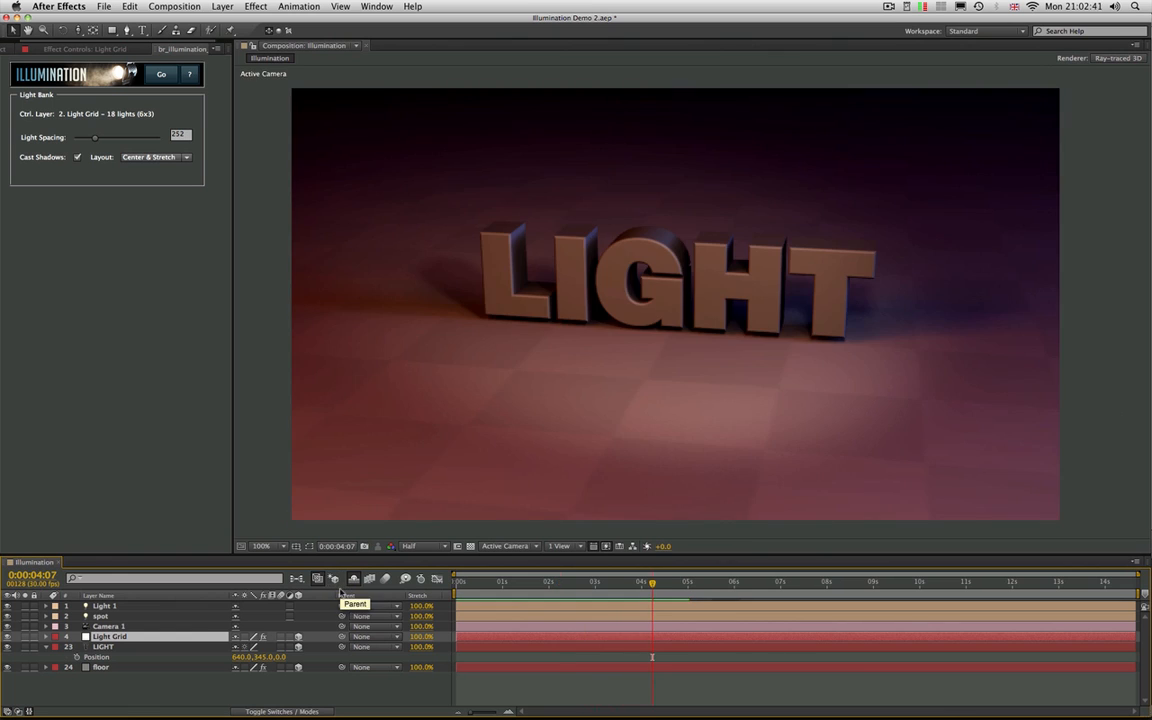